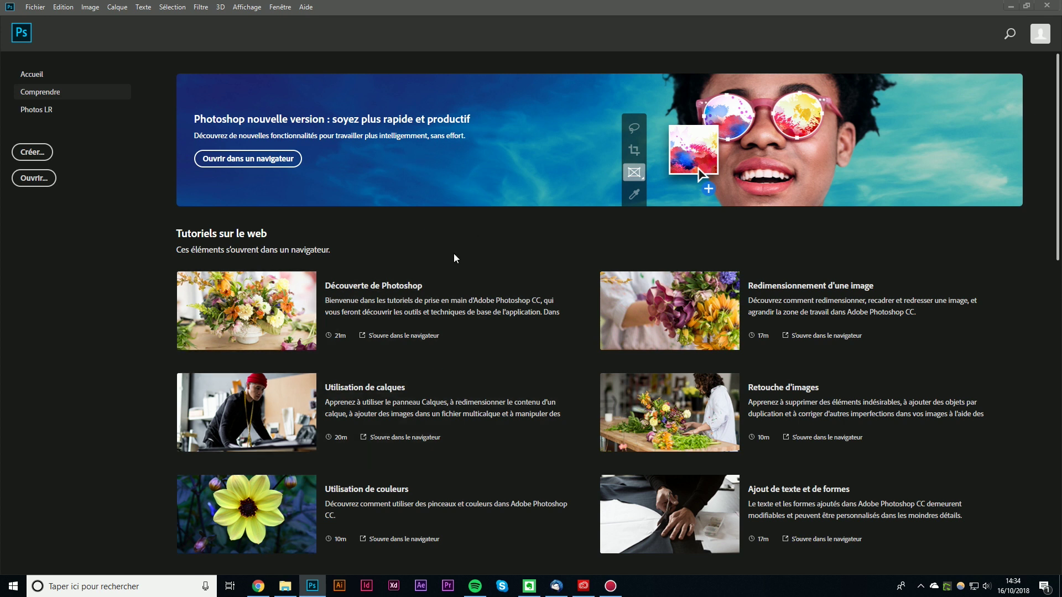
# Scroll up and down through the Learn tutorials list on the Photoshop Home screen
pyautogui.scroll(-3, 470, 233)
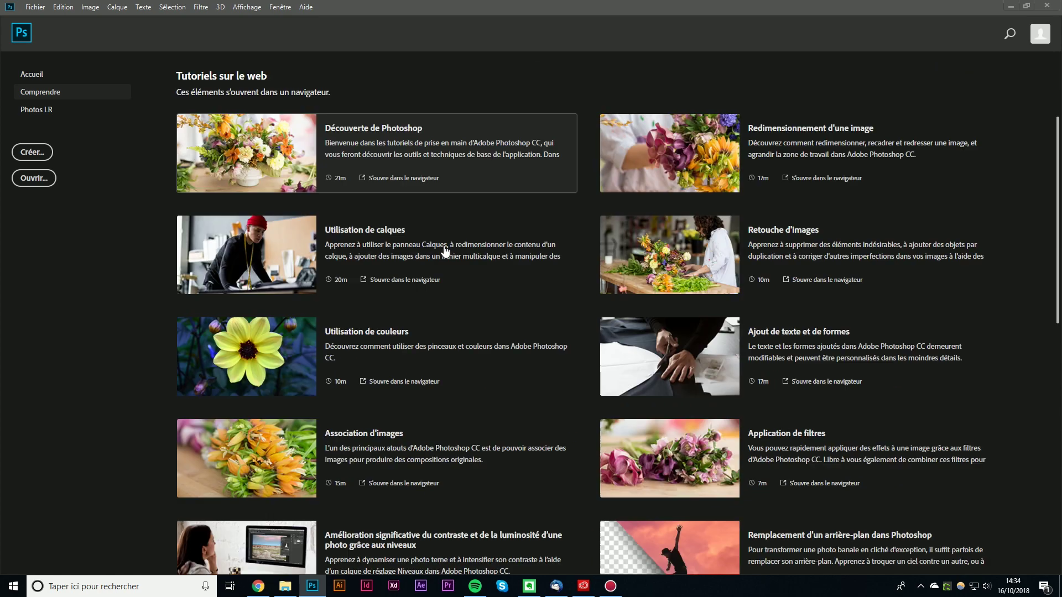
pyautogui.scroll(-10, 472, 255)
pyautogui.scroll(8, 473, 269)
pyautogui.scroll(5, 503, 301)
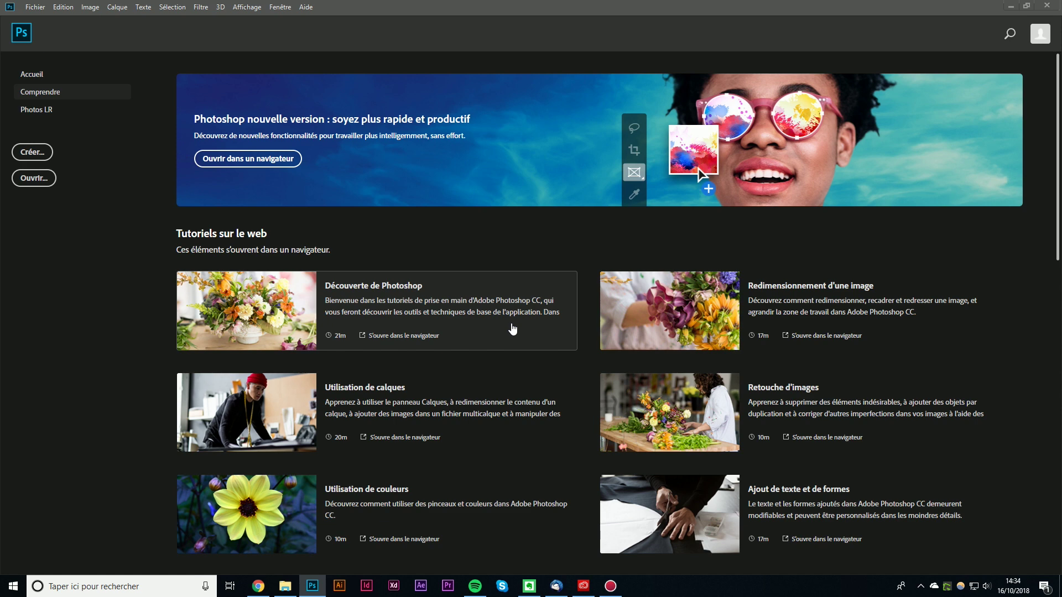
pyautogui.scroll(-2, 443, 359)
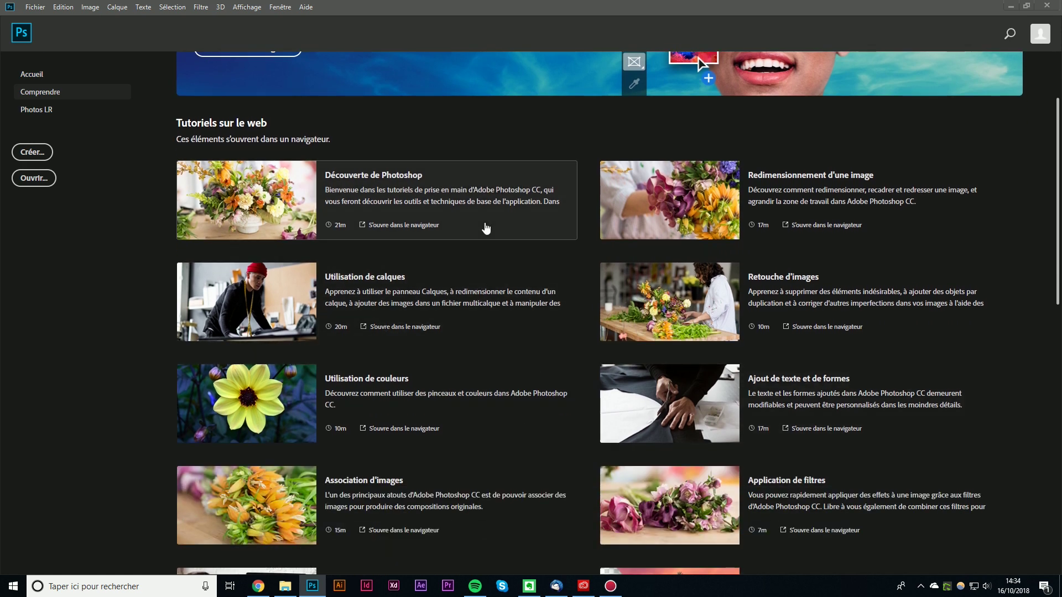
pyautogui.scroll(2, 486, 228)
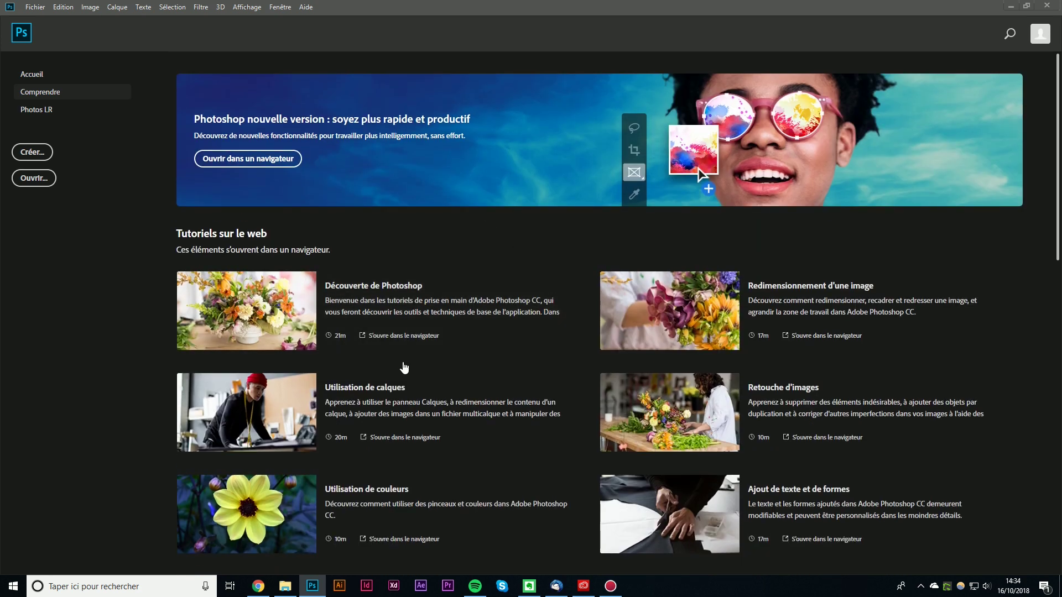
pyautogui.scroll(-1, 445, 310)
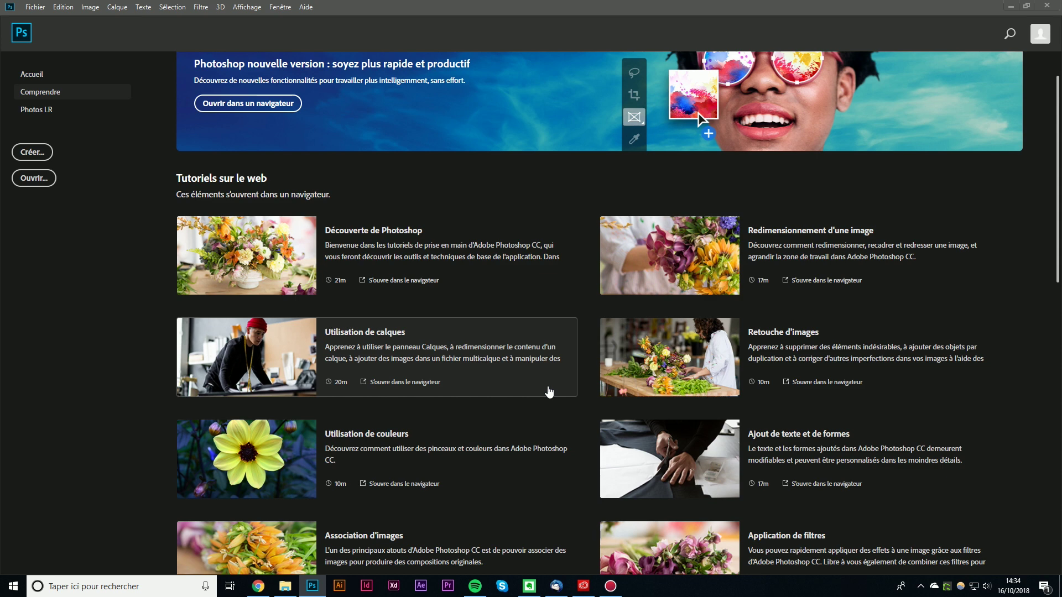
pyautogui.scroll(1, 429, 206)
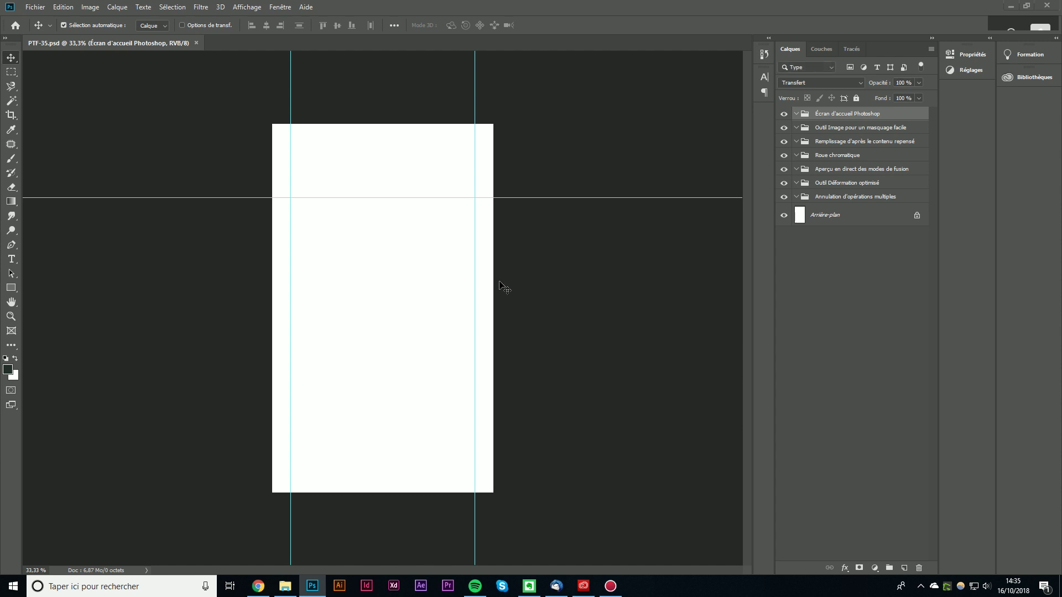
# Show the PTF-35.psd banner at actual size and pan to its top edge
pyautogui.hotkey('ctrl', '1')
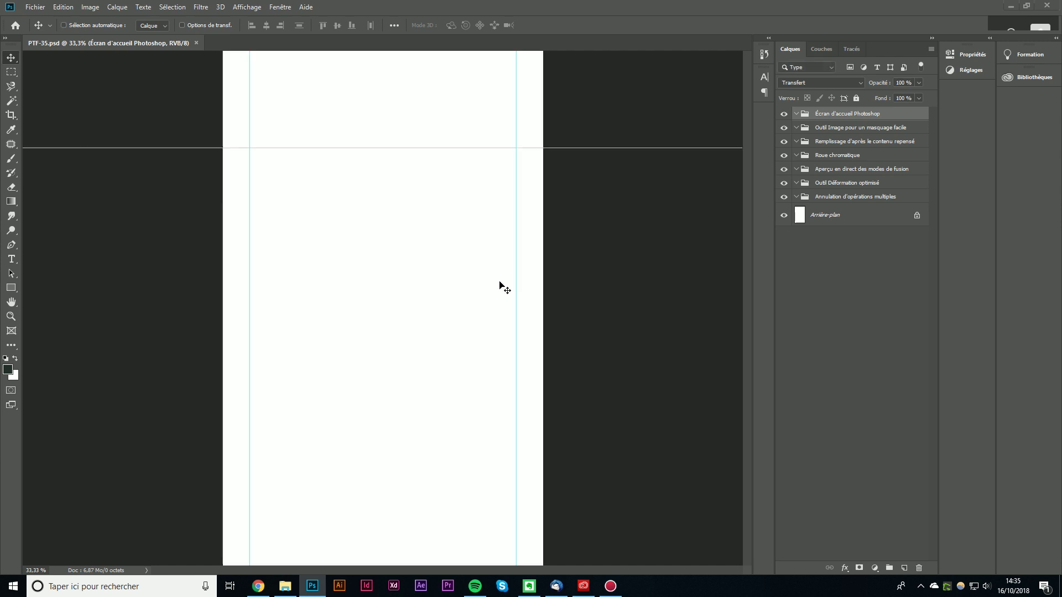
pyautogui.moveTo(351, 189); pyautogui.dragTo(370, 396)
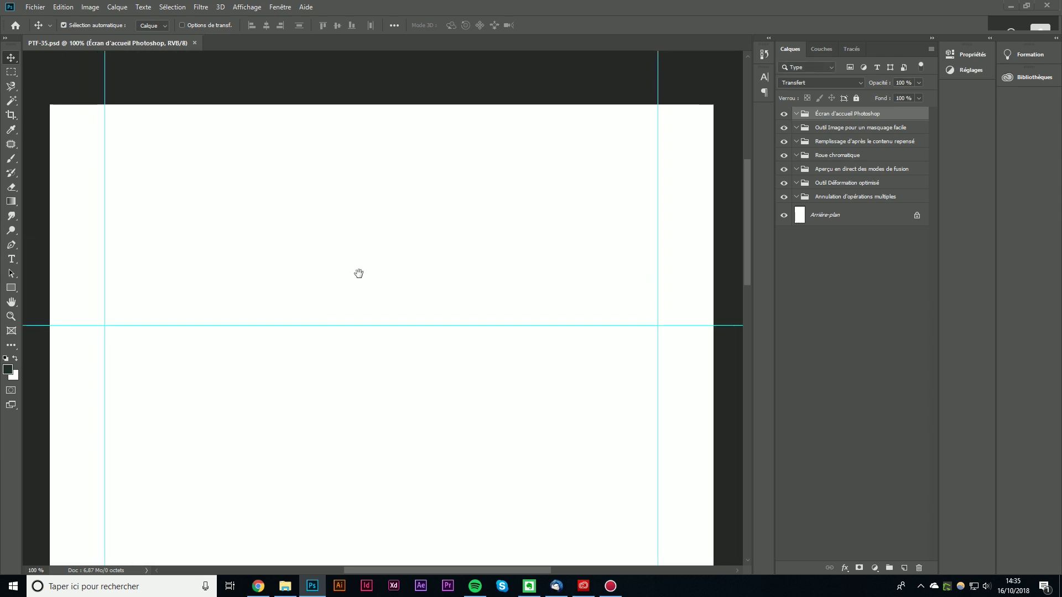
pyautogui.moveTo(373, 276); pyautogui.dragTo(364, 281)
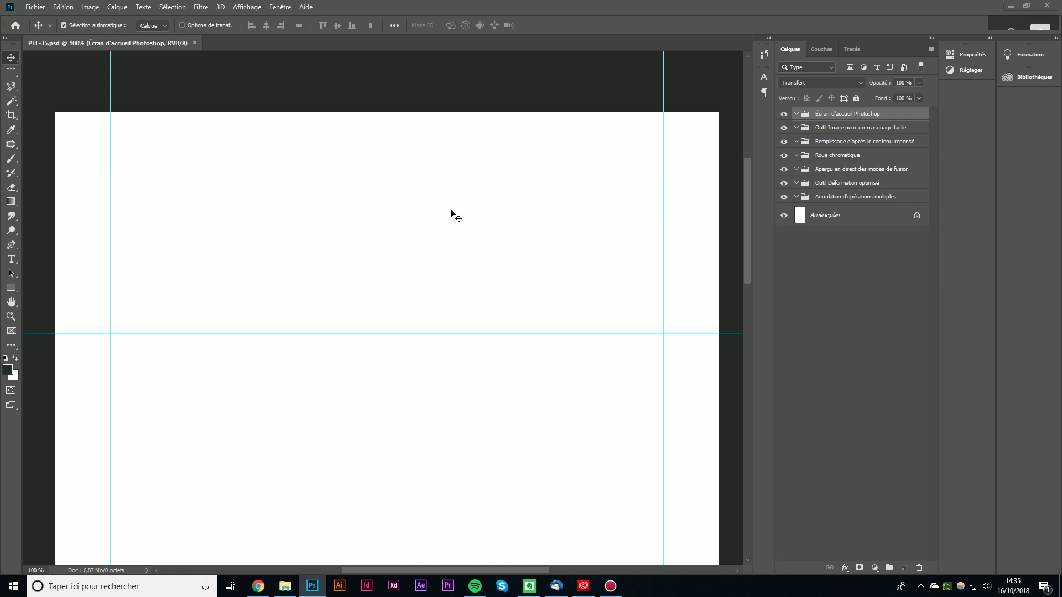
# Browse the layer groups, ending on Écran d'accueil Photoshop, then bring up the Chrome features page
pyautogui.click(835, 198)
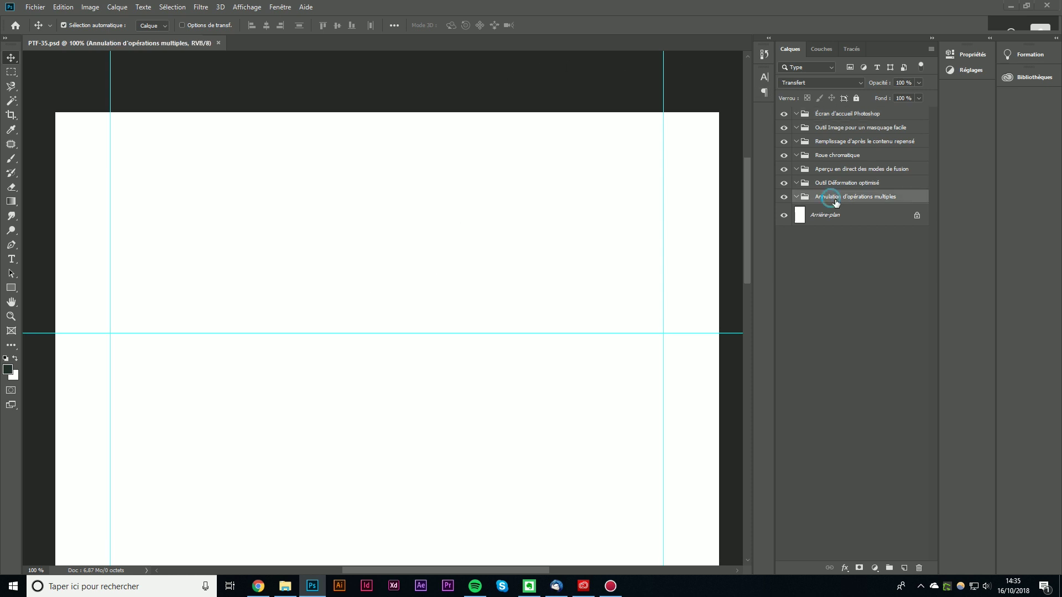
pyautogui.click(847, 115)
pyautogui.click(848, 129)
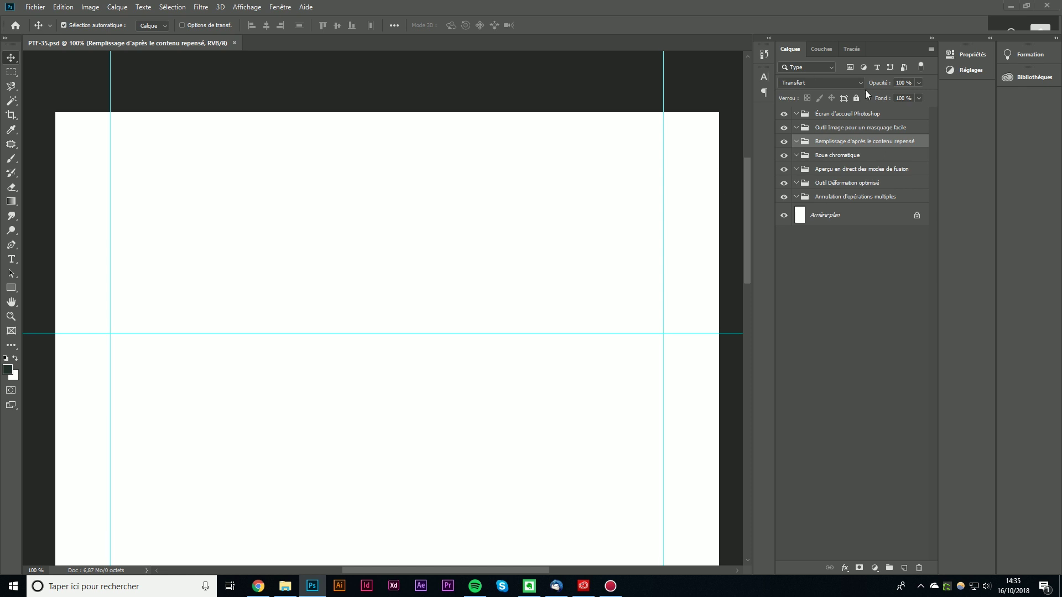
pyautogui.click(847, 114)
pyautogui.click(849, 128)
pyautogui.click(838, 113)
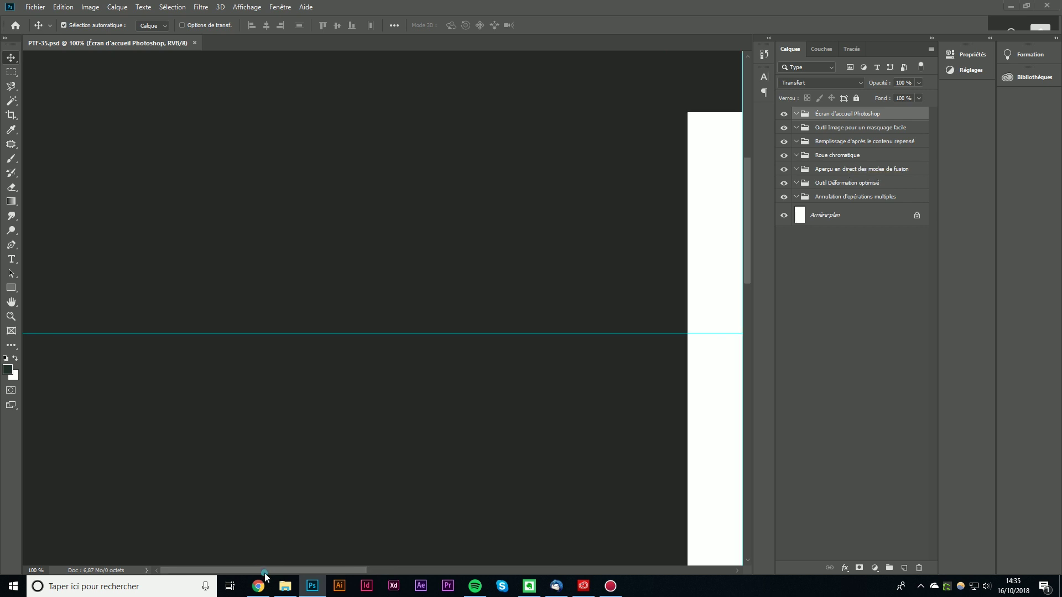
pyautogui.click(258, 586)
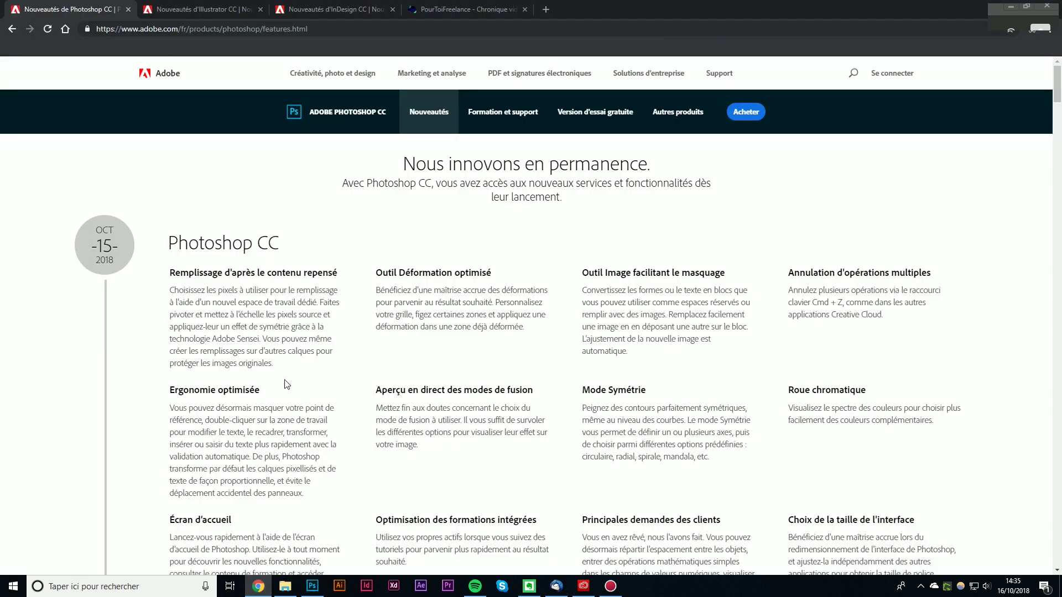
# Return to the PTF-35.psd banner in Photoshop and pan to the page top
pyautogui.click(312, 586)
pyautogui.moveTo(614, 325); pyautogui.dragTo(241, 307)
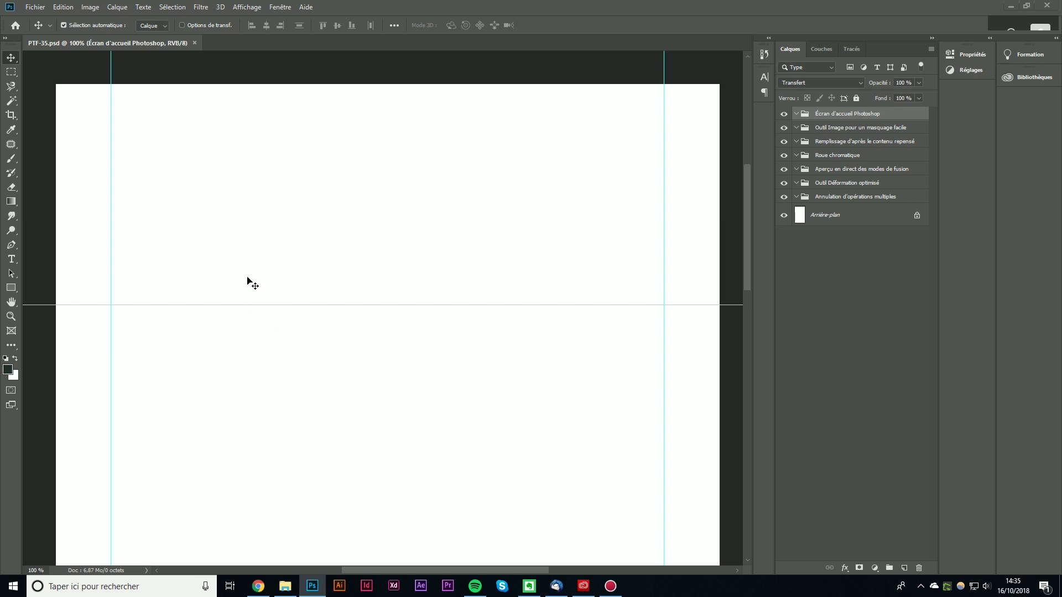
pyautogui.click(16, 289)
pyautogui.moveTo(201, 198); pyautogui.dragTo(462, 397)
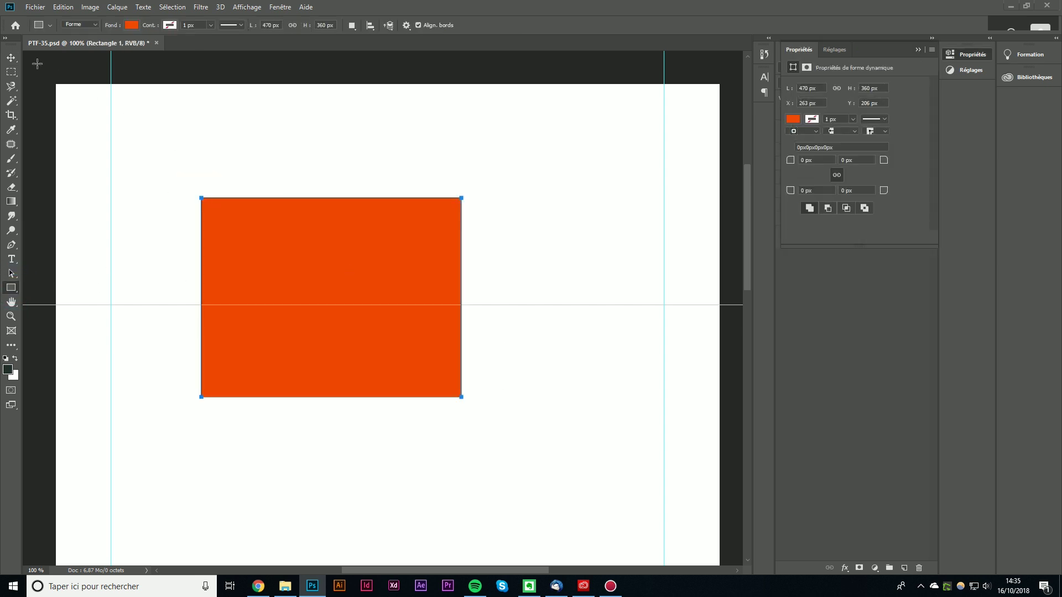
pyautogui.click(17, 59)
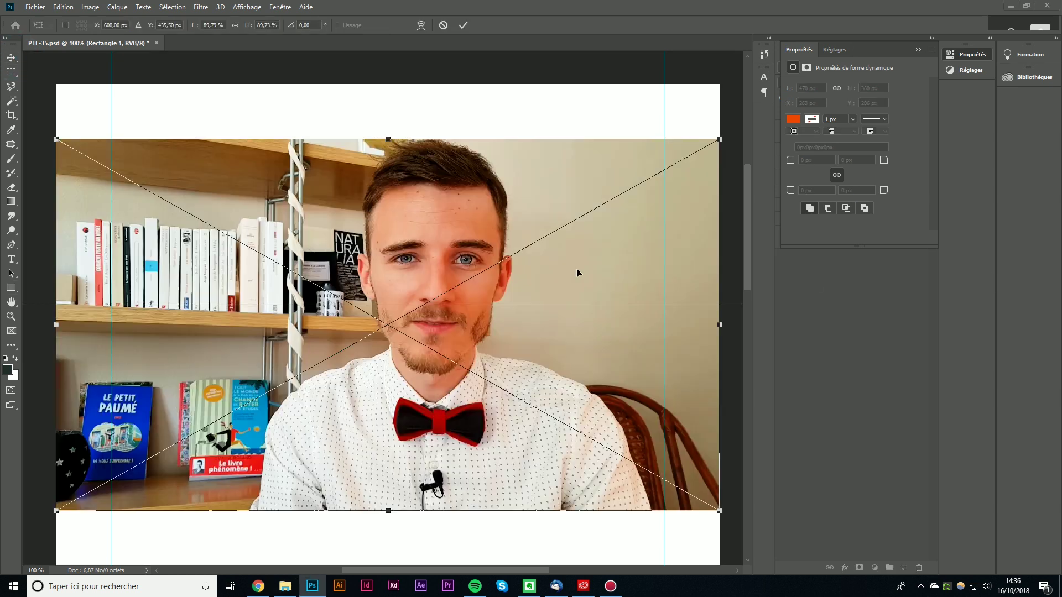
pyautogui.moveTo(602, 277)
pyautogui.mouseDown()
pyautogui.moveTo(332, 256)
pyautogui.moveTo(453, 427)
pyautogui.mouseUp()
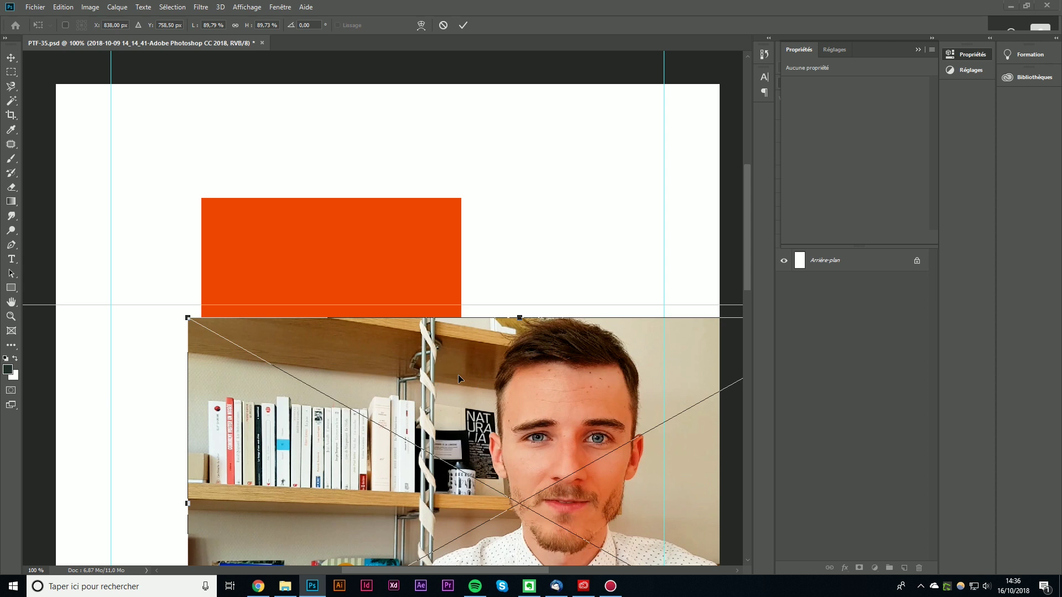
pyautogui.press('Return')
pyautogui.click(393, 273)
pyautogui.hotkey('ctrl', 'z')
pyautogui.hotkey('ctrl', 'z')
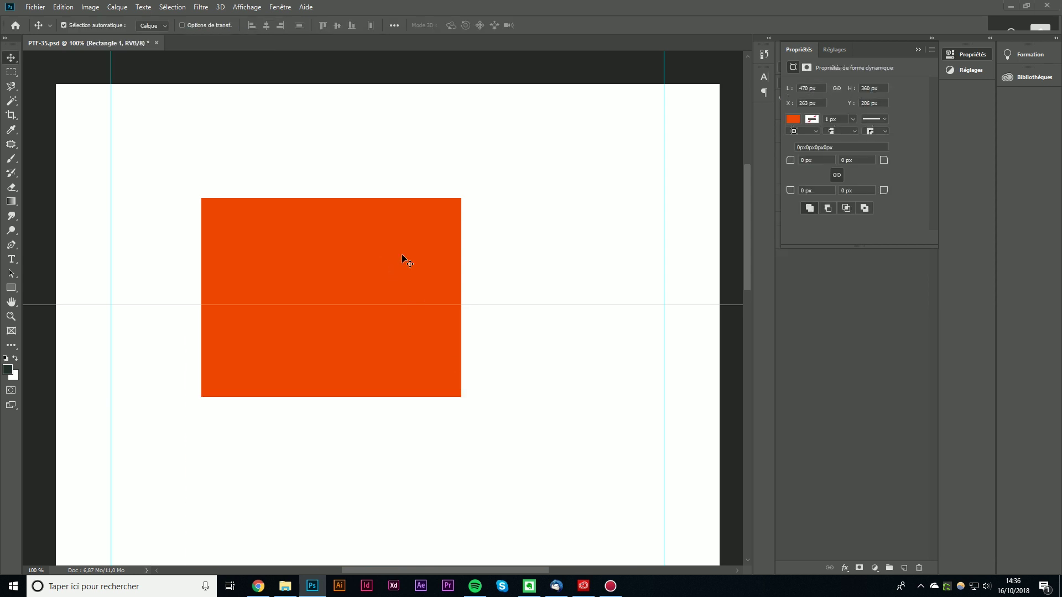
pyautogui.hotkey('ctrl', 'z')
pyautogui.click(919, 50)
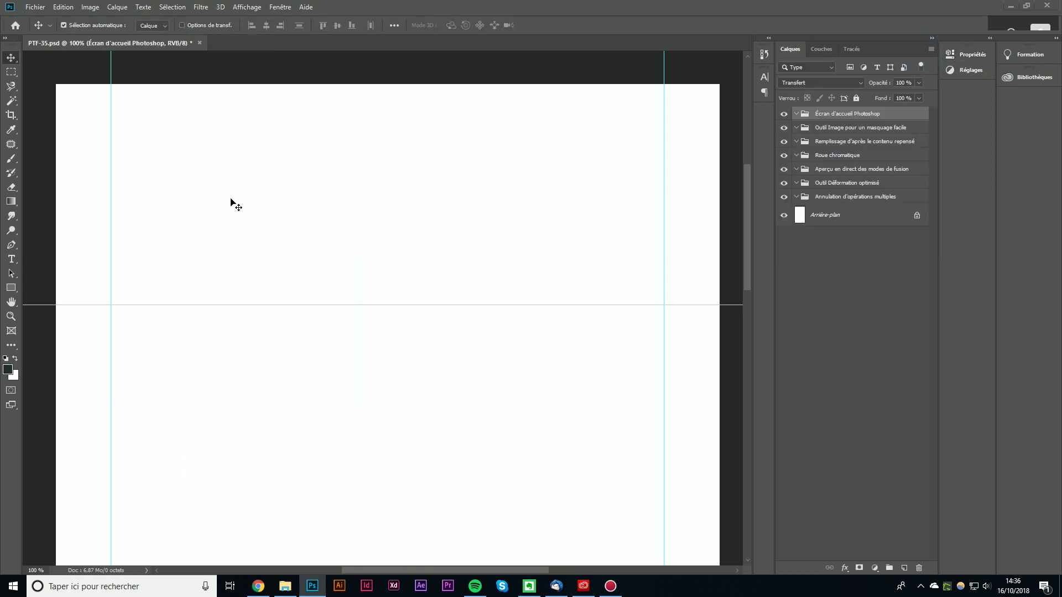
# Draw a 1200×400 px frame across the banner's top and drop the portrait photo into it
pyautogui.click(12, 333)
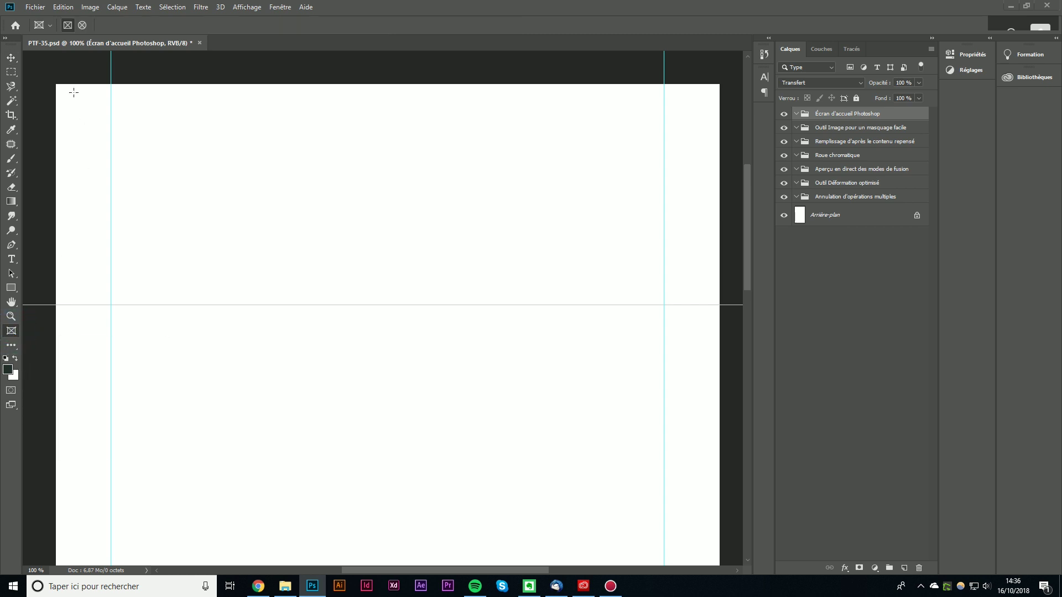
pyautogui.moveTo(52, 84); pyautogui.dragTo(720, 305)
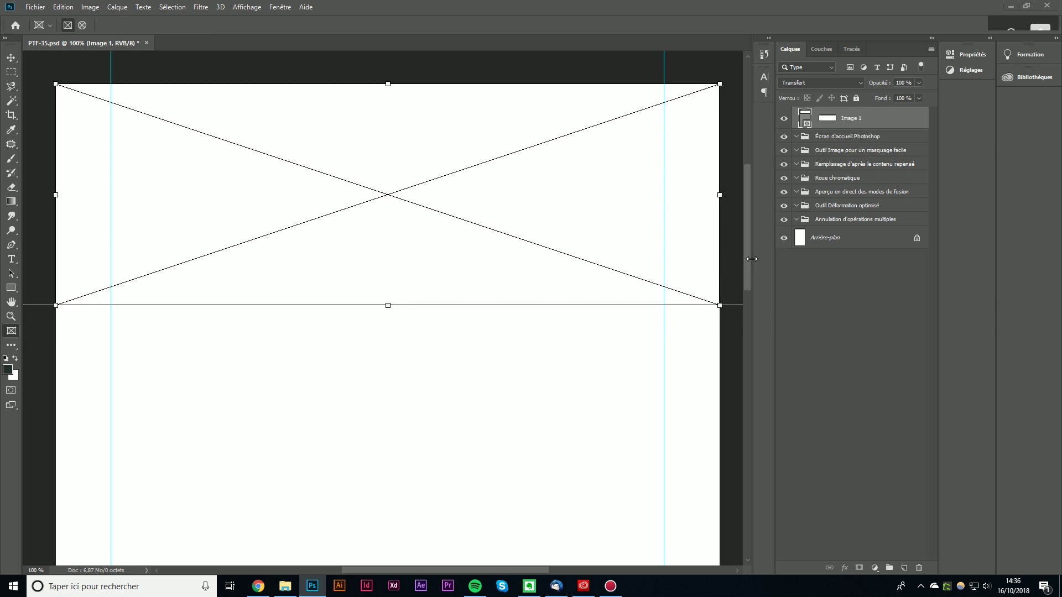
pyautogui.press('v')
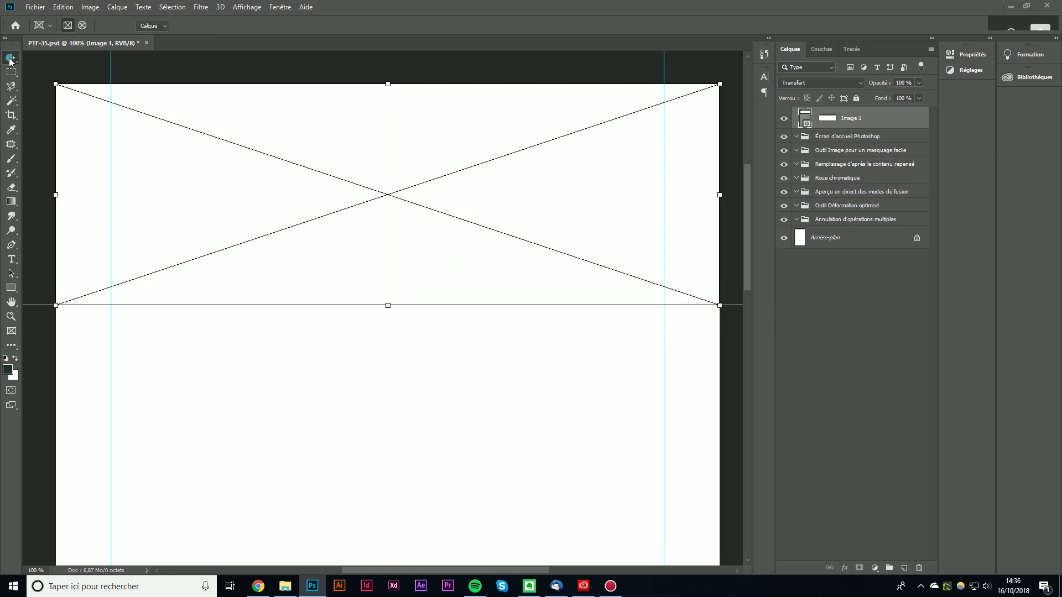
pyautogui.click(321, 414)
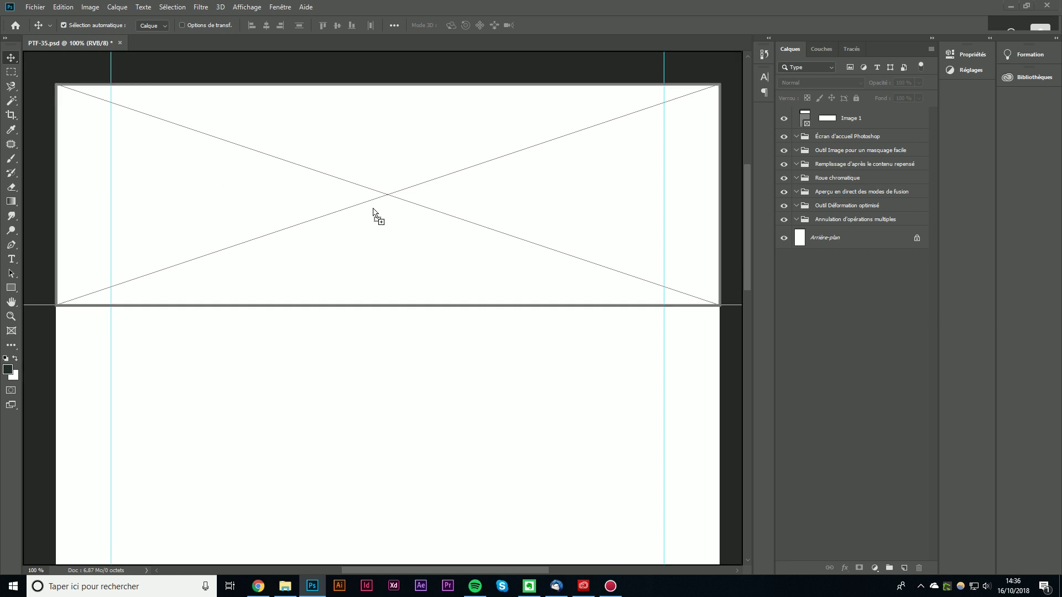
pyautogui.moveTo(937, 265); pyautogui.dragTo(375, 209)
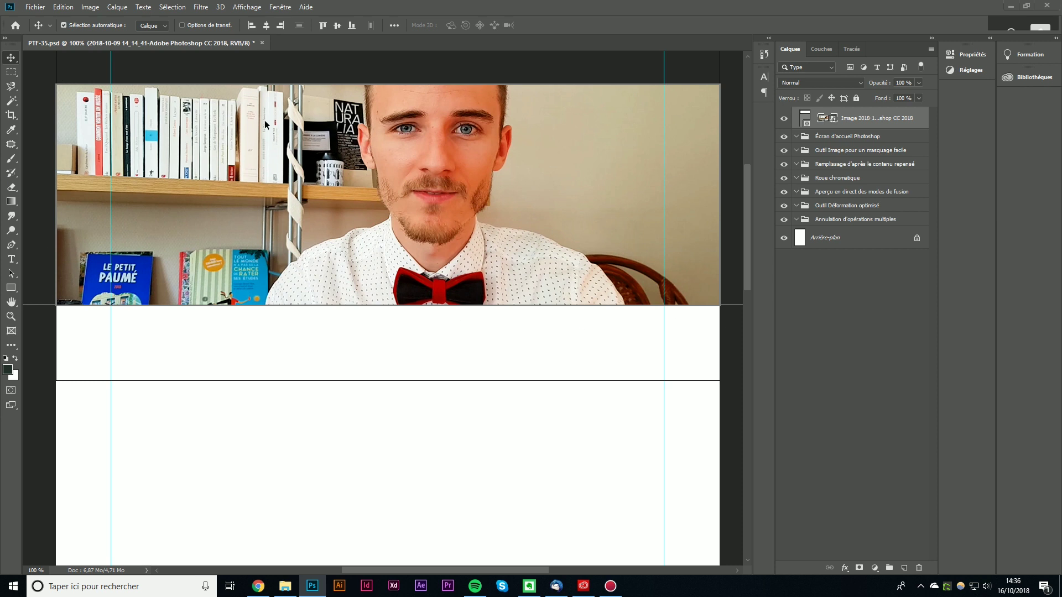
pyautogui.click(329, 442)
pyautogui.click(8, 331)
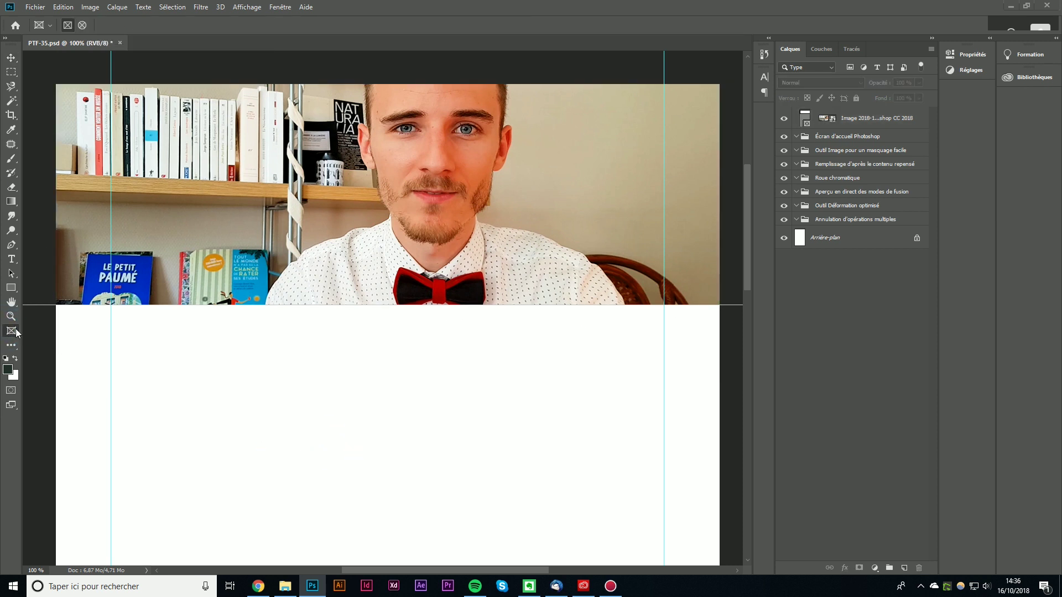
# Draw a smaller photo frame in the white section and select its outline path
pyautogui.moveTo(243, 354); pyautogui.dragTo(413, 484)
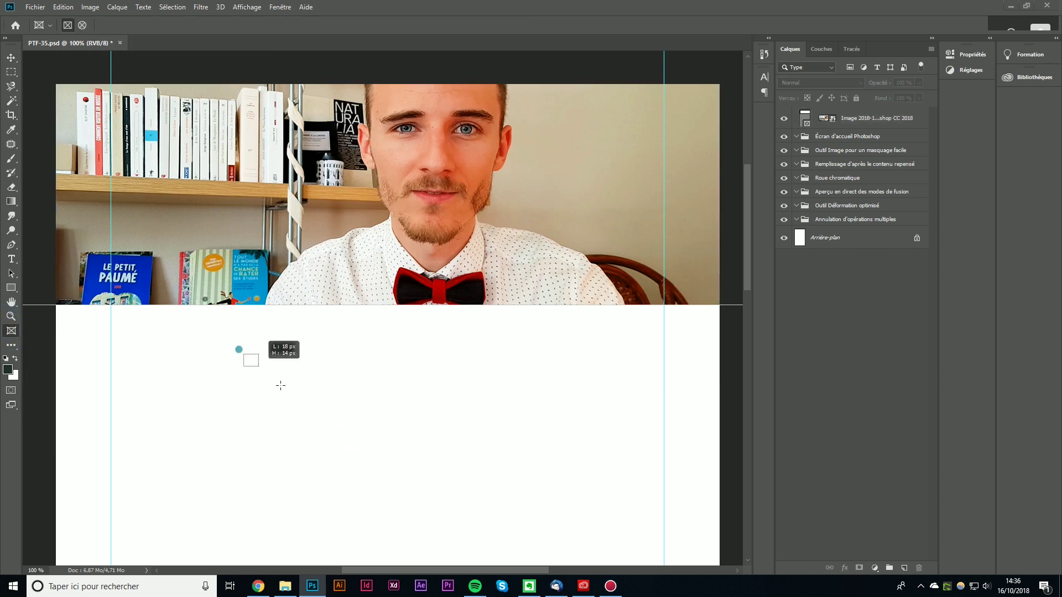
pyautogui.click(11, 57)
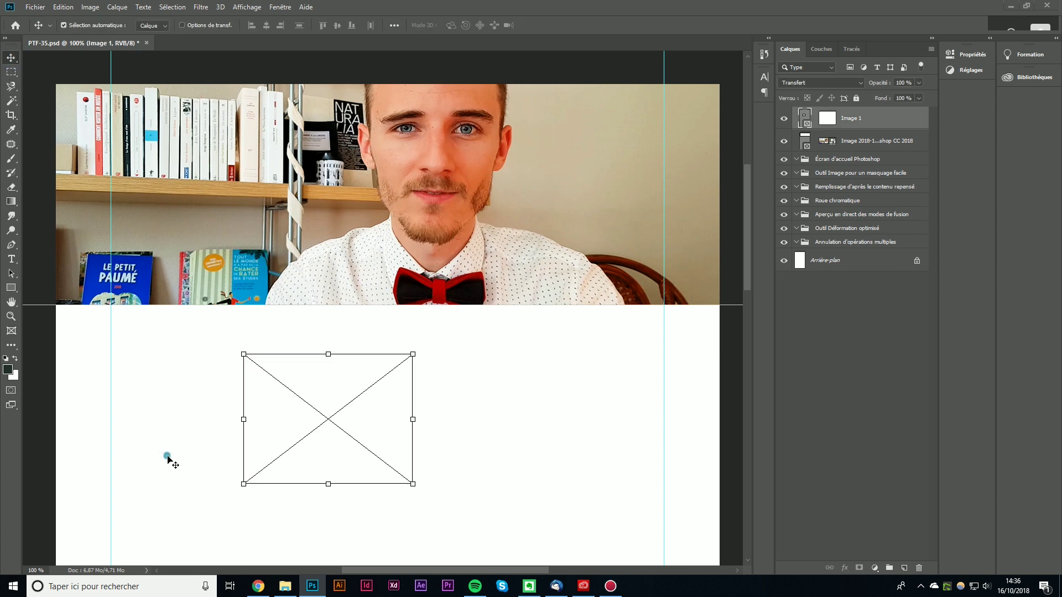
pyautogui.click(166, 458)
pyautogui.click(11, 245)
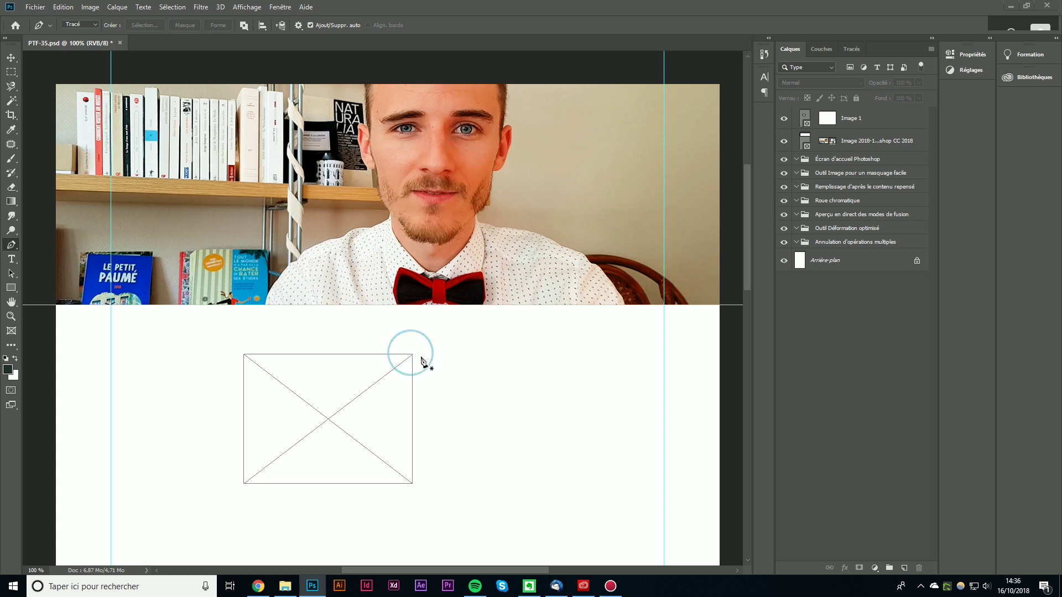
pyautogui.press('a')
pyautogui.moveTo(318, 327); pyautogui.dragTo(413, 403)
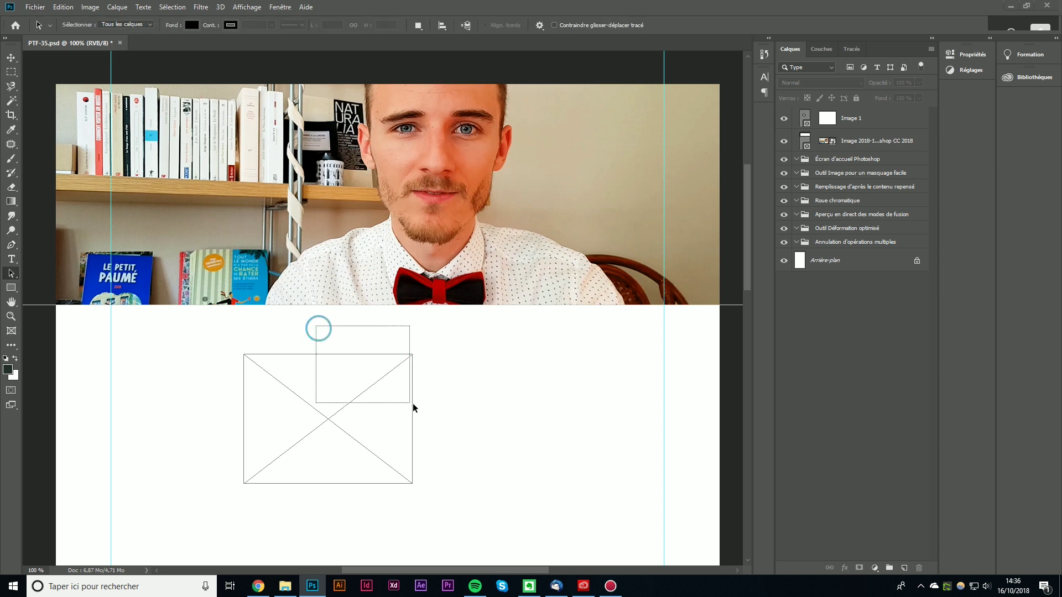
pyautogui.click(416, 390)
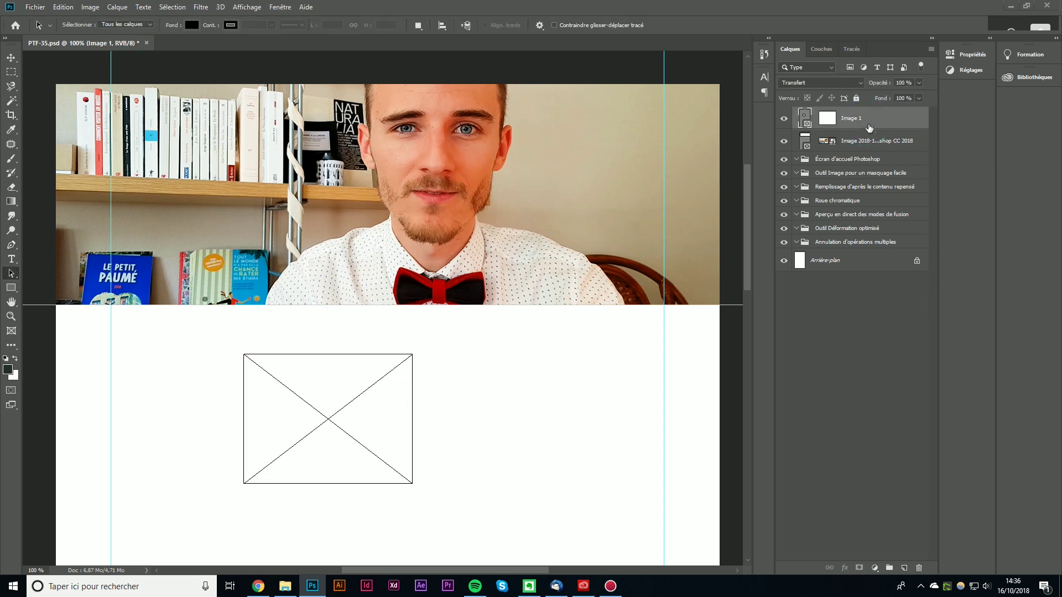
# Place the portrait into the Image 1 frame and open its contents as a separate document
pyautogui.moveTo(864, 133); pyautogui.dragTo(866, 123)
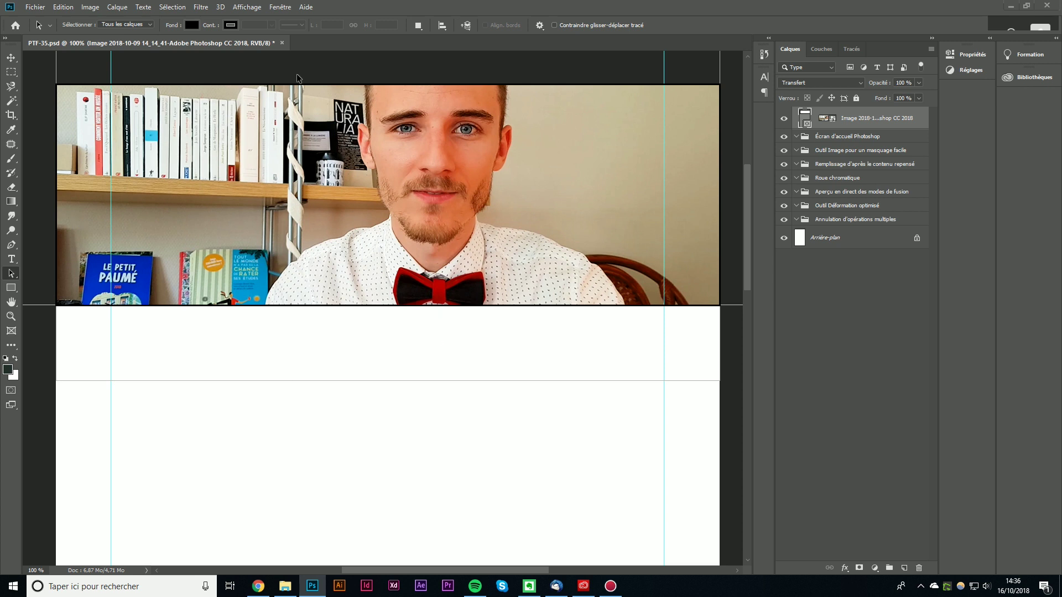
pyautogui.click(824, 118)
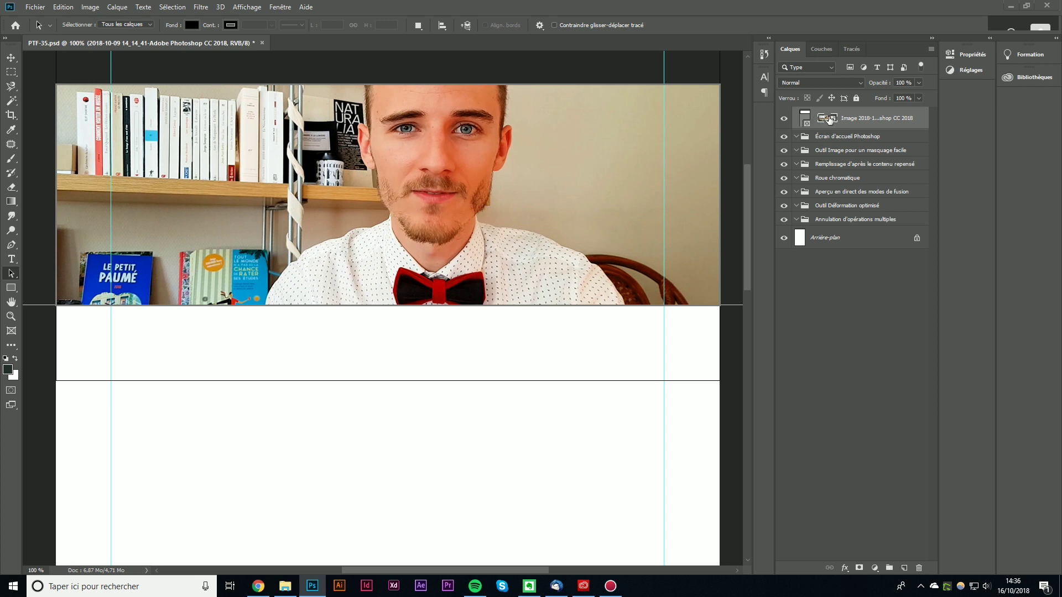
pyautogui.click(501, 200)
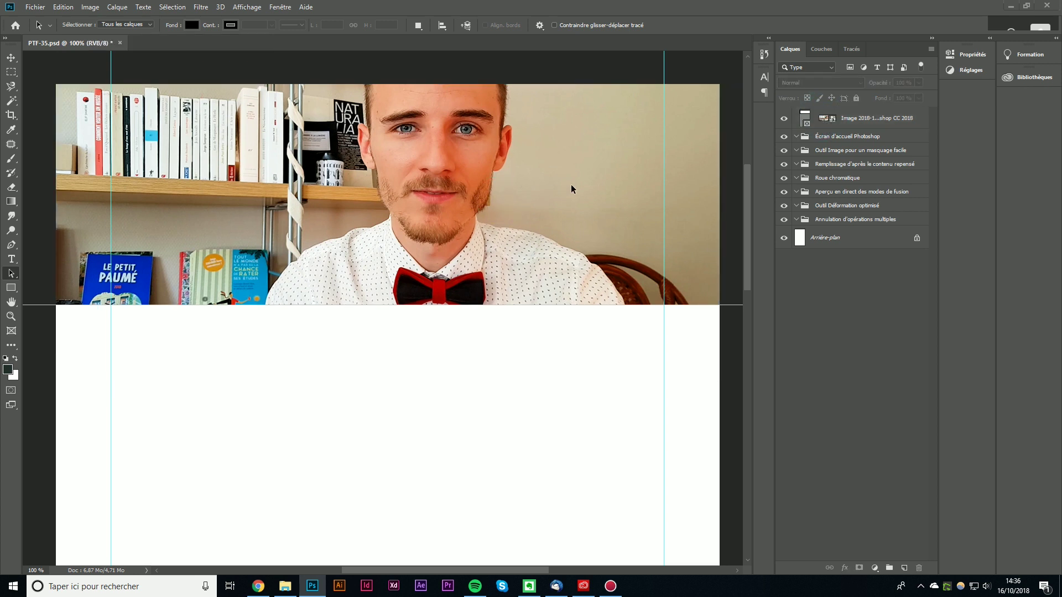
pyautogui.click(831, 124)
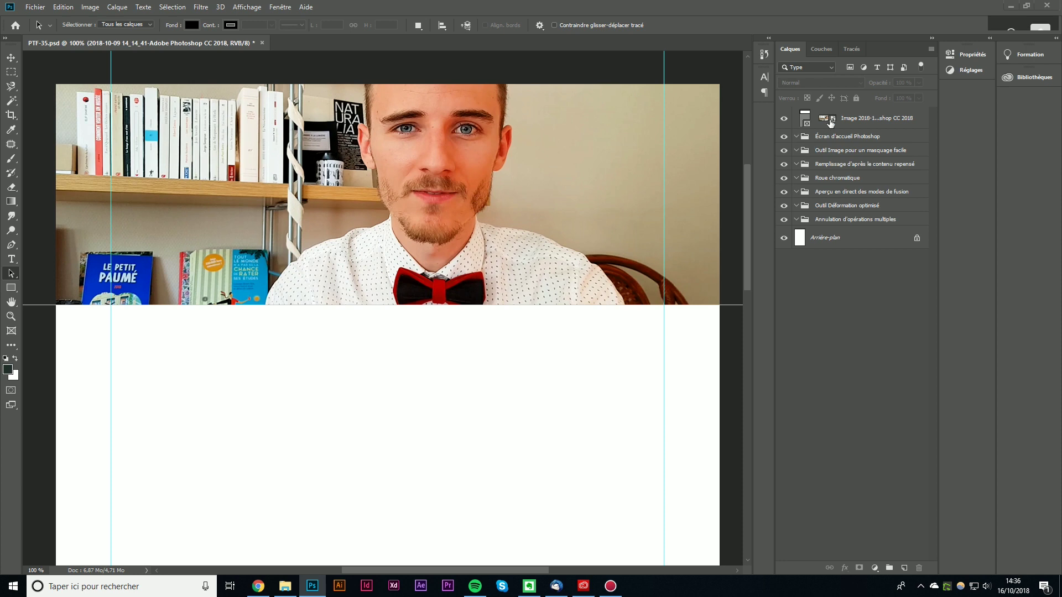
pyautogui.click(831, 124)
pyautogui.click(829, 125)
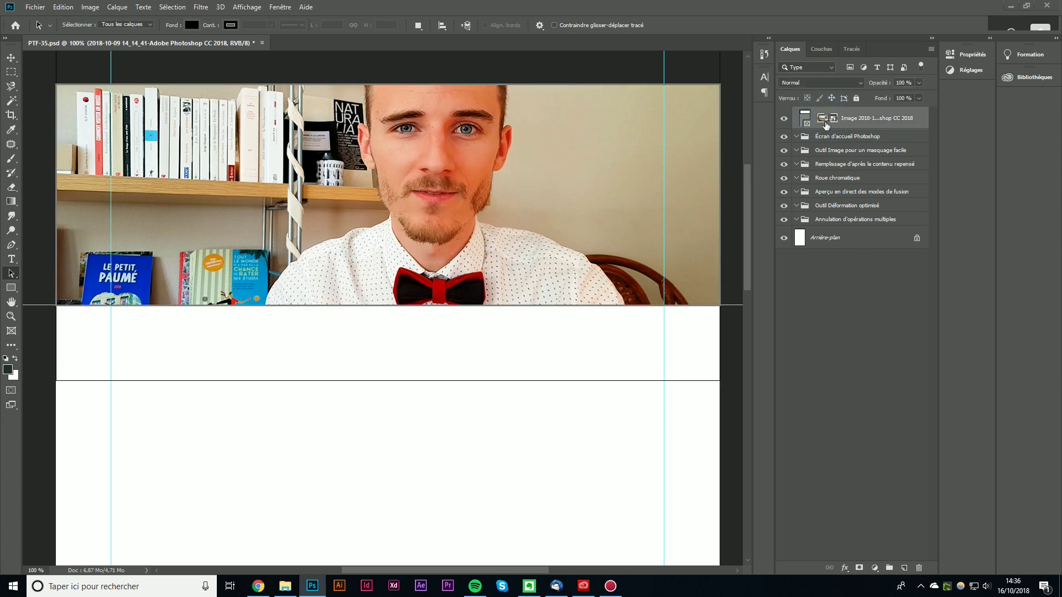
pyautogui.click(587, 226)
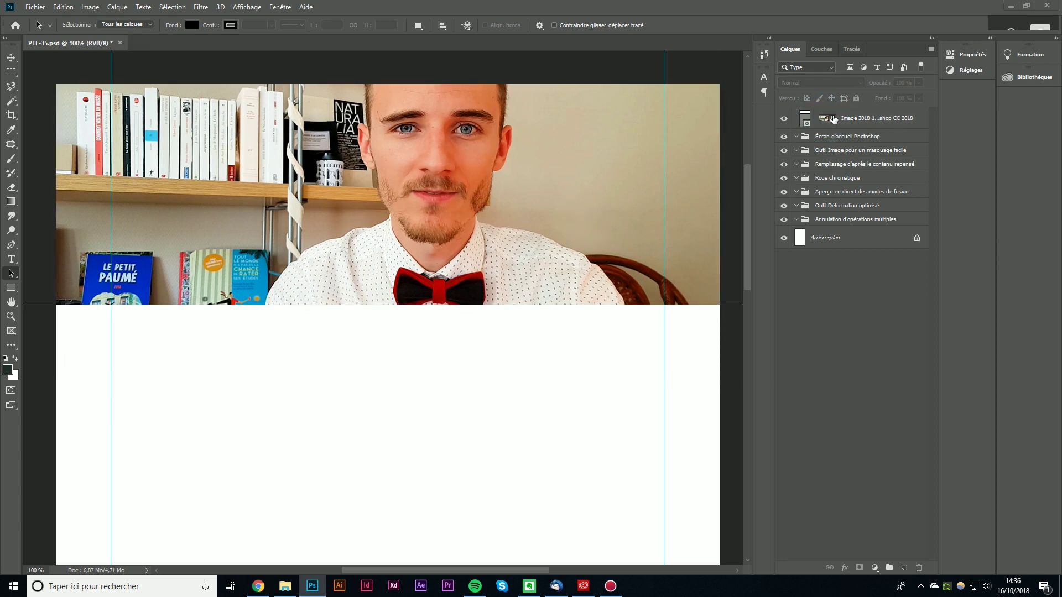
pyautogui.doubleClick(834, 119)
# Back on PTF-35.psd, nudge and then shrink the top photo with Free Transform
pyautogui.click(234, 47)
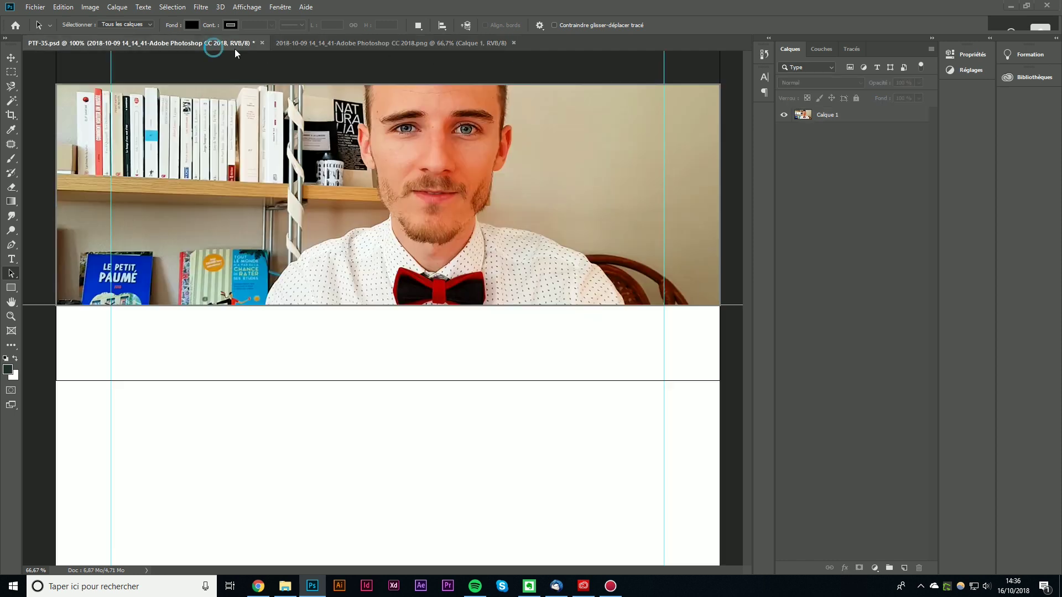
pyautogui.hotkey('ctrl', 't')
pyautogui.moveTo(561, 236)
pyautogui.mouseDown()
pyautogui.moveTo(541, 254)
pyautogui.moveTo(490, 233)
pyautogui.moveTo(559, 228)
pyautogui.moveTo(636, 247)
pyautogui.moveTo(604, 241)
pyautogui.mouseUp()
pyautogui.press('Return')
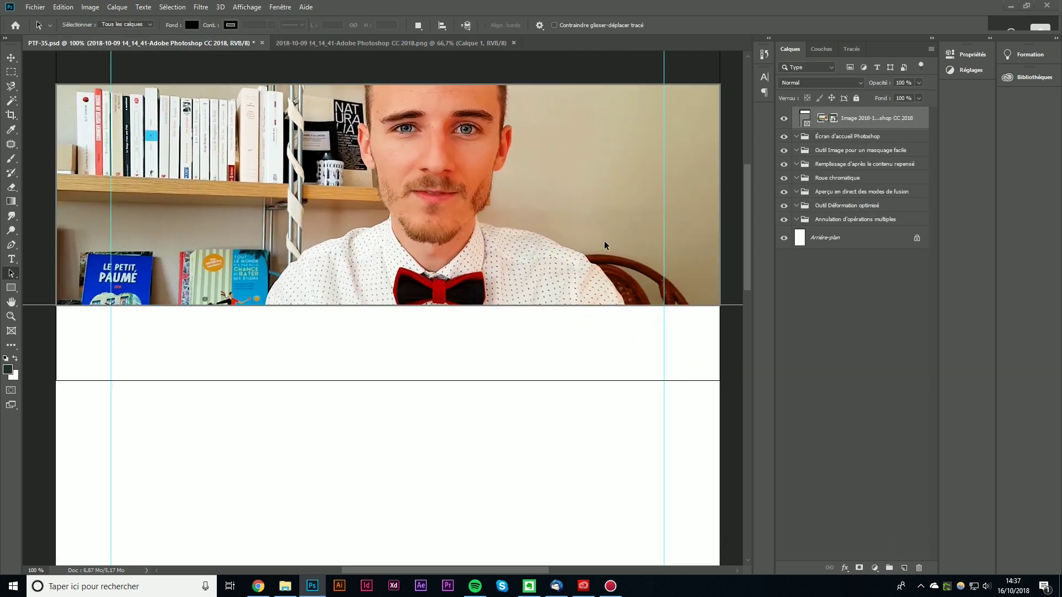
pyautogui.click(520, 261)
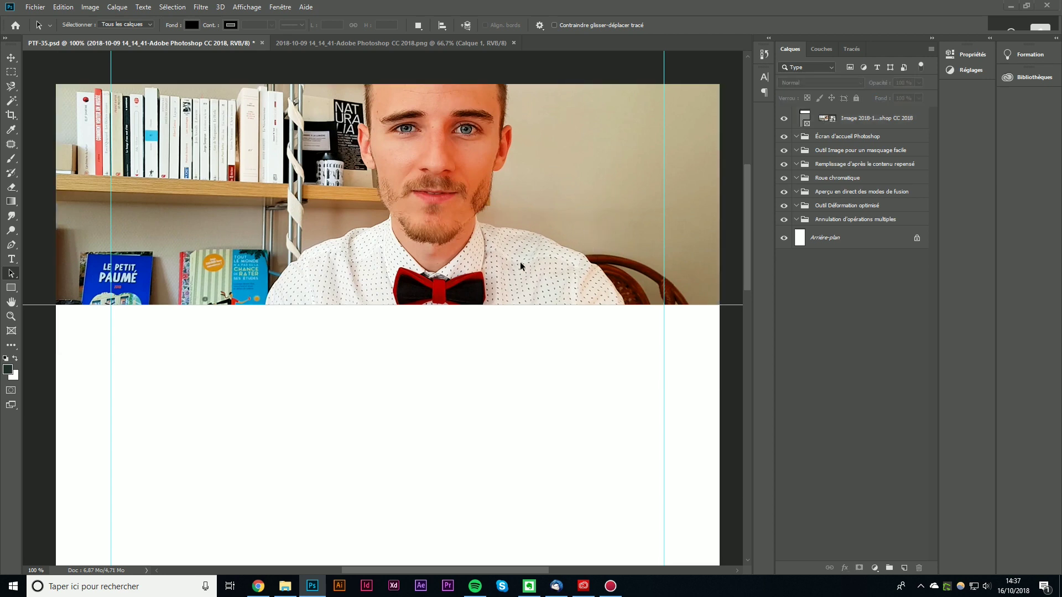
pyautogui.click(834, 117)
pyautogui.hotkey('ctrl', 't')
pyautogui.moveTo(526, 175)
pyautogui.mouseDown()
pyautogui.moveTo(460, 213)
pyautogui.moveTo(480, 243)
pyautogui.moveTo(569, 197)
pyautogui.mouseUp()
pyautogui.press('Return')
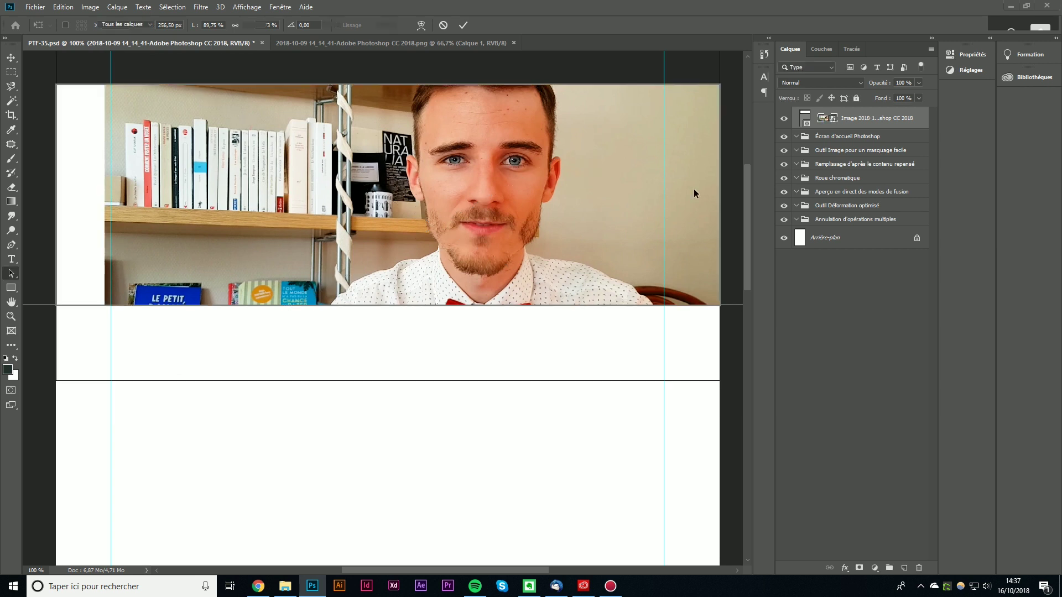
# Try moving the framed photo down-left twice, cancelling both transforms with Esc
pyautogui.click(810, 120)
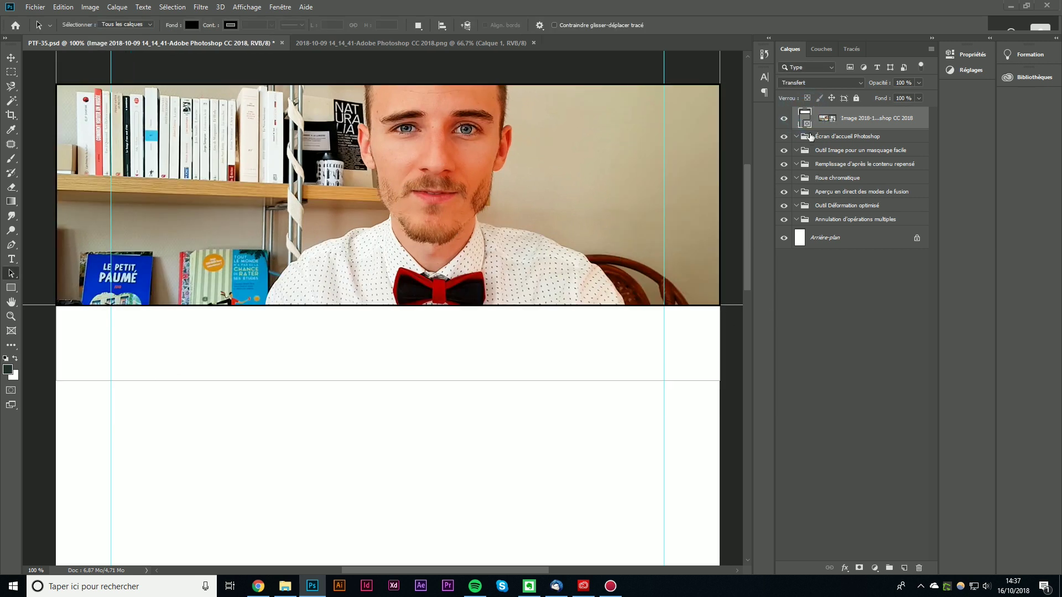
pyautogui.click(724, 305)
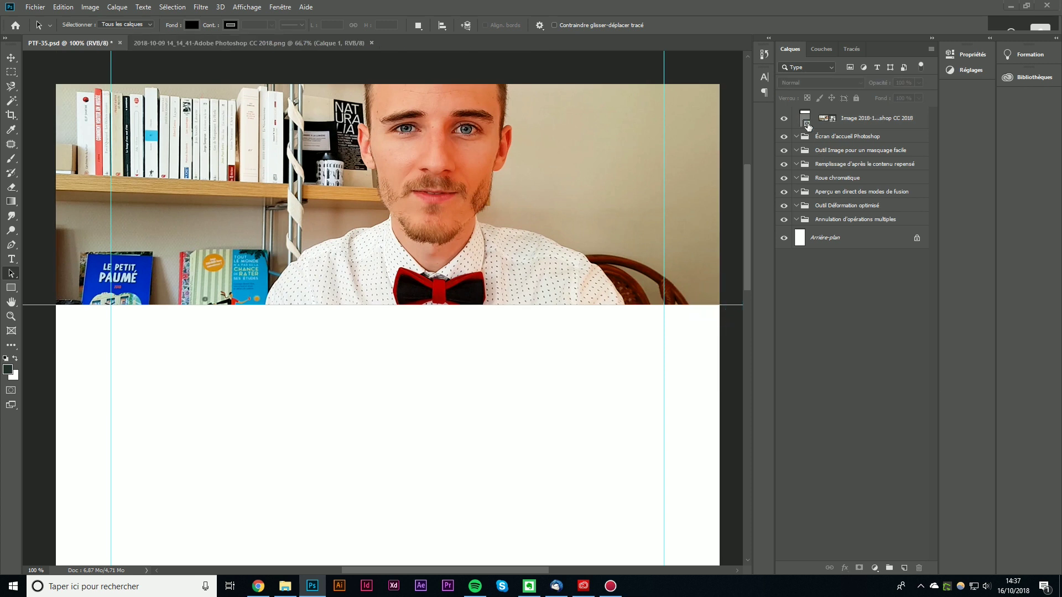
pyautogui.click(745, 292)
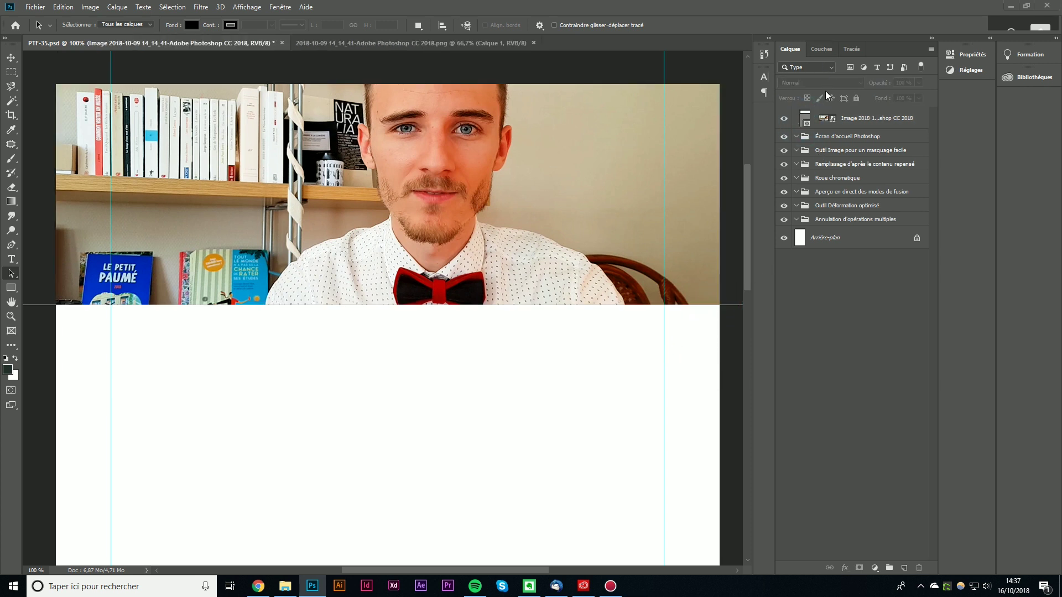
pyautogui.hotkey('ctrl', 't')
pyautogui.moveTo(711, 228); pyautogui.dragTo(633, 332)
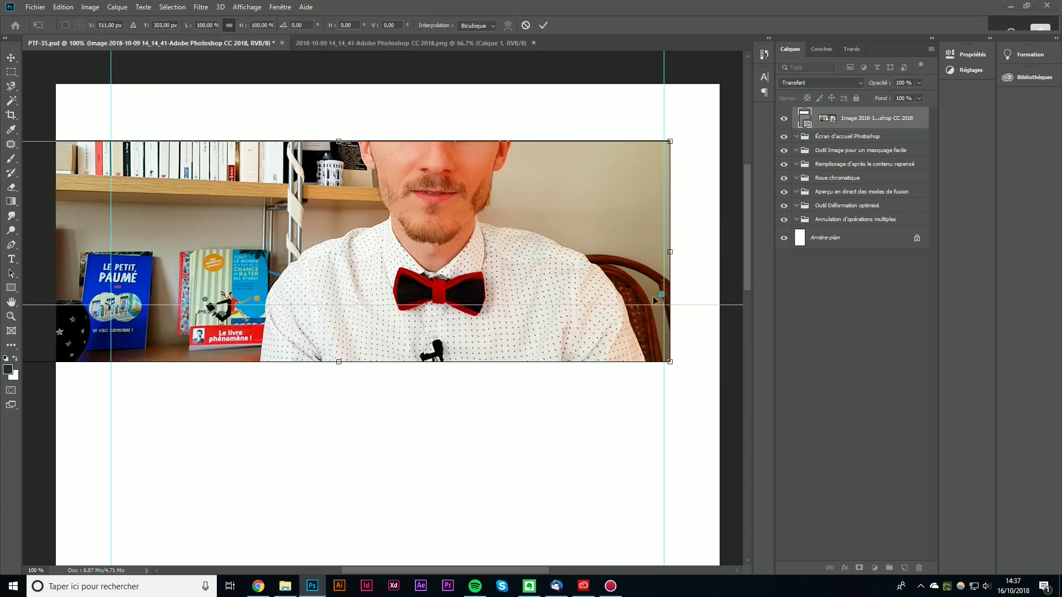
pyautogui.press('Escape')
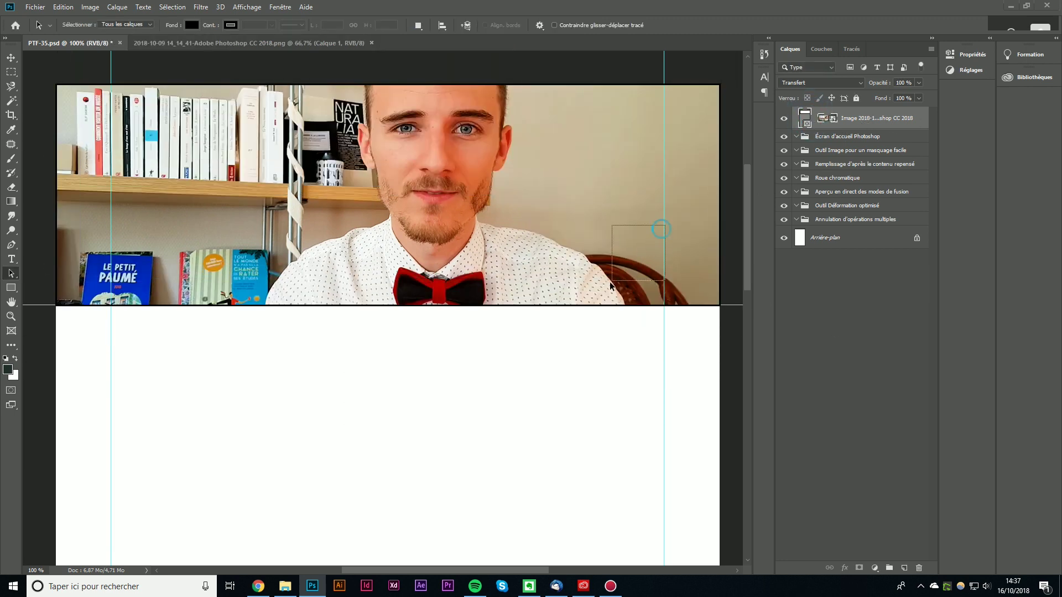
pyautogui.click(720, 267)
pyautogui.click(817, 118)
pyautogui.hotkey('ctrl', 't')
pyautogui.moveTo(676, 231)
pyautogui.mouseDown()
pyautogui.moveTo(665, 250)
pyautogui.moveTo(574, 237)
pyautogui.mouseUp()
pyautogui.press('Escape')
pyautogui.click(819, 339)
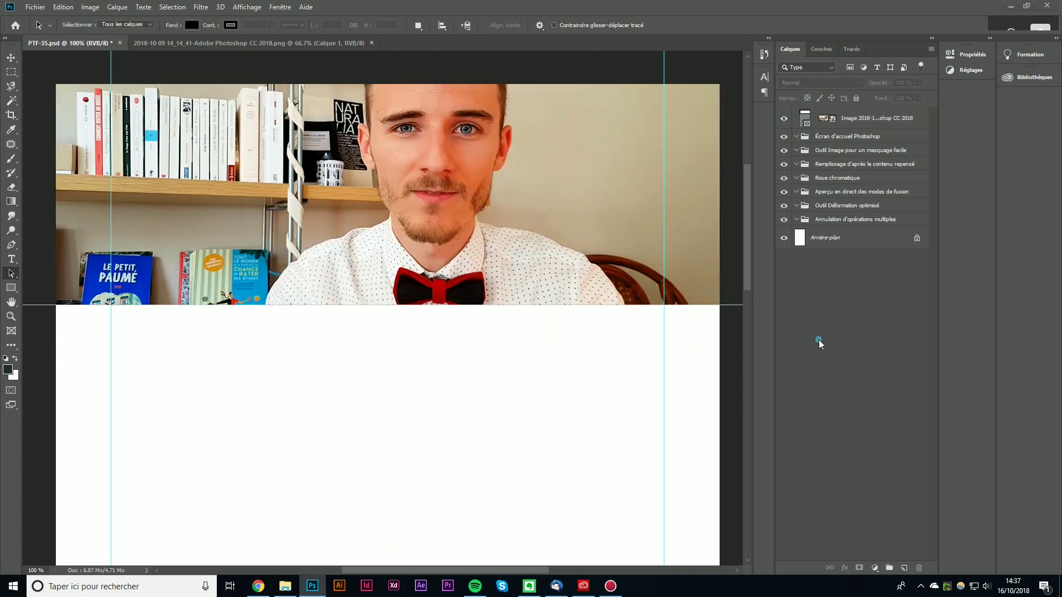
# Move the portrait slightly lower within the top frame
pyautogui.click(826, 120)
pyautogui.hotkey('ctrl', 't')
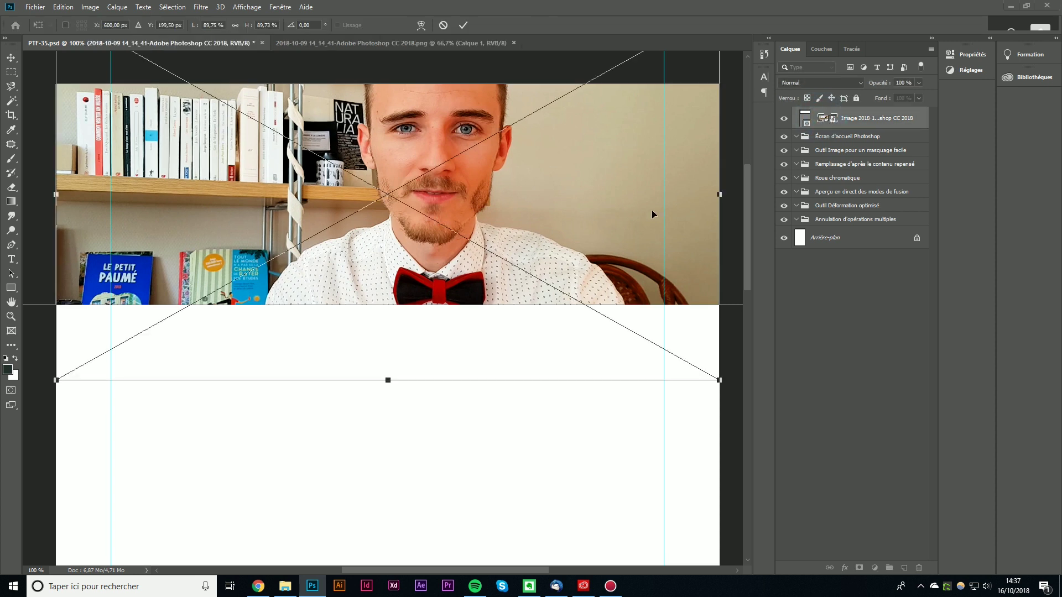
pyautogui.moveTo(599, 200); pyautogui.dragTo(598, 254)
pyautogui.moveTo(599, 238); pyautogui.dragTo(589, 255)
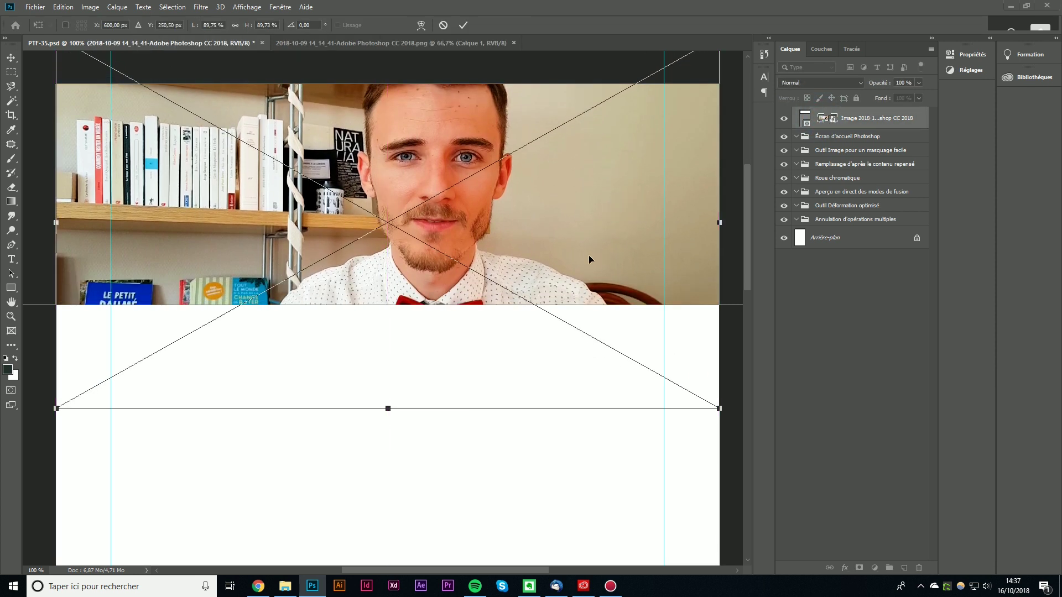
pyautogui.press('Return')
# Draw tall, wide and square empty frames in the white area, replacing the right one with a square
pyautogui.click(11, 330)
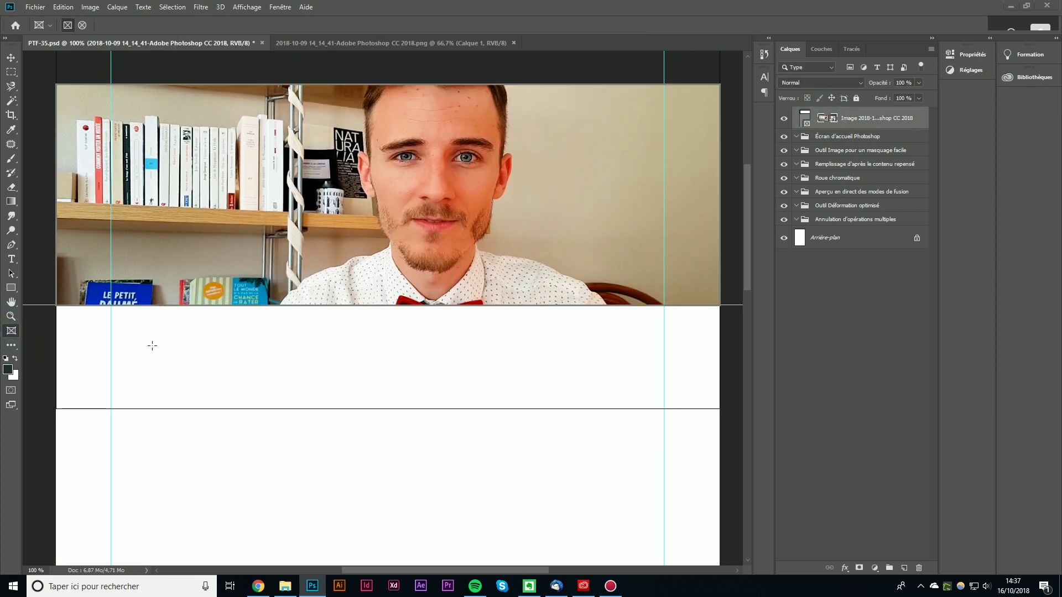
pyautogui.moveTo(151, 345); pyautogui.dragTo(238, 544)
pyautogui.moveTo(271, 429); pyautogui.dragTo(437, 521)
pyautogui.moveTo(500, 344); pyautogui.dragTo(642, 430)
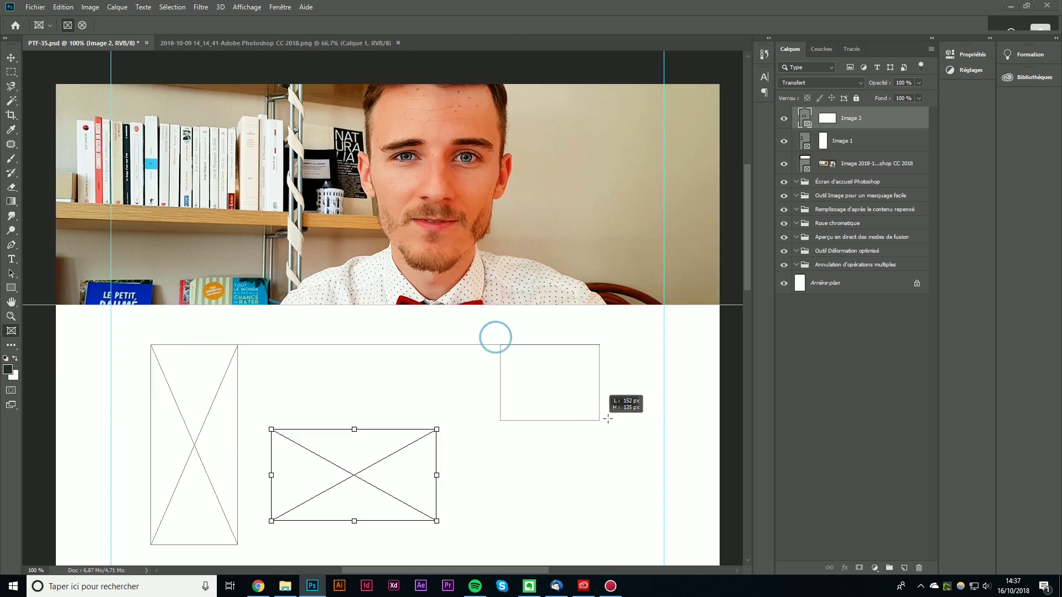
pyautogui.click(11, 57)
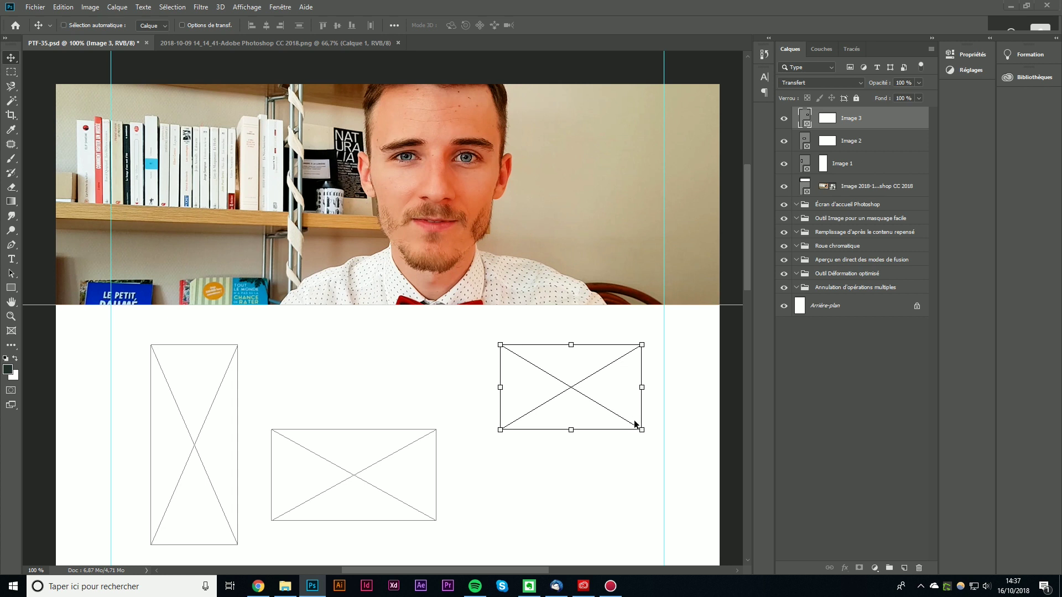
pyautogui.press('ctrl')
pyautogui.press('Delete')
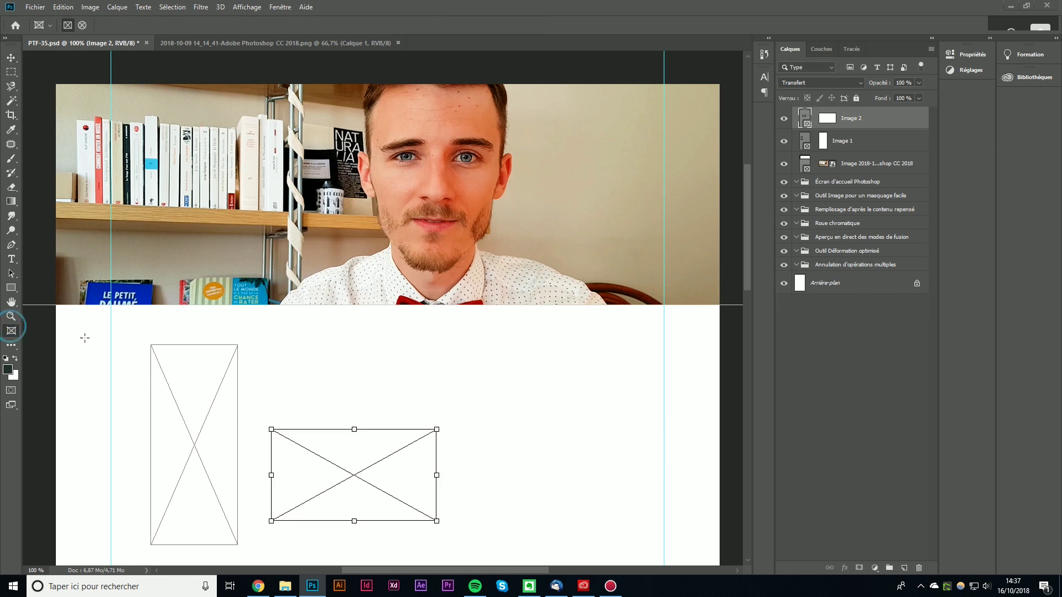
pyautogui.click(12, 331)
pyautogui.moveTo(497, 362)
pyautogui.mouseDown()
pyautogui.moveTo(628, 474)
pyautogui.moveTo(624, 487)
pyautogui.mouseUp()
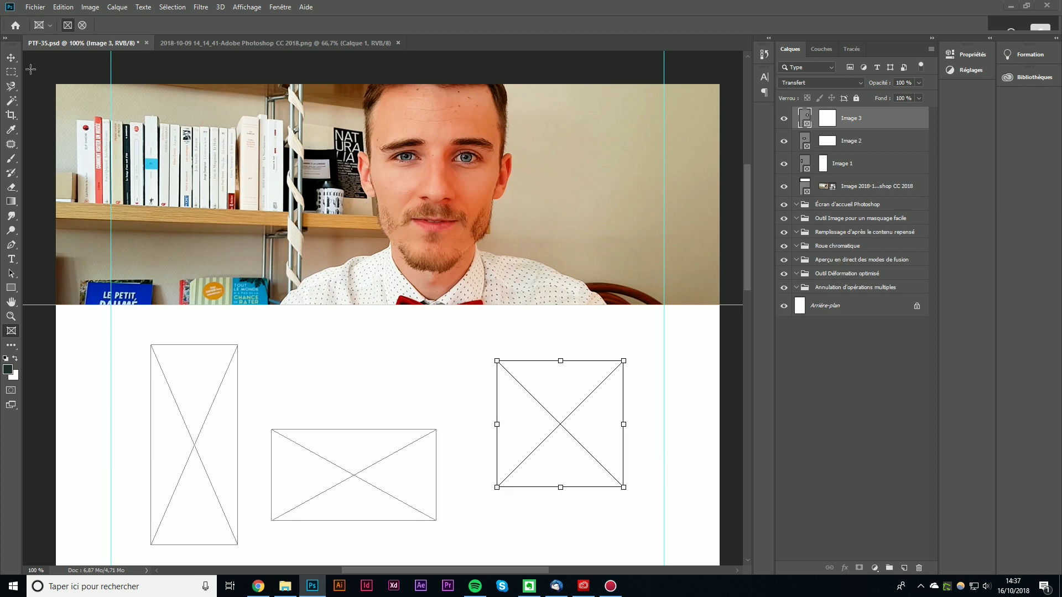
pyautogui.click(11, 57)
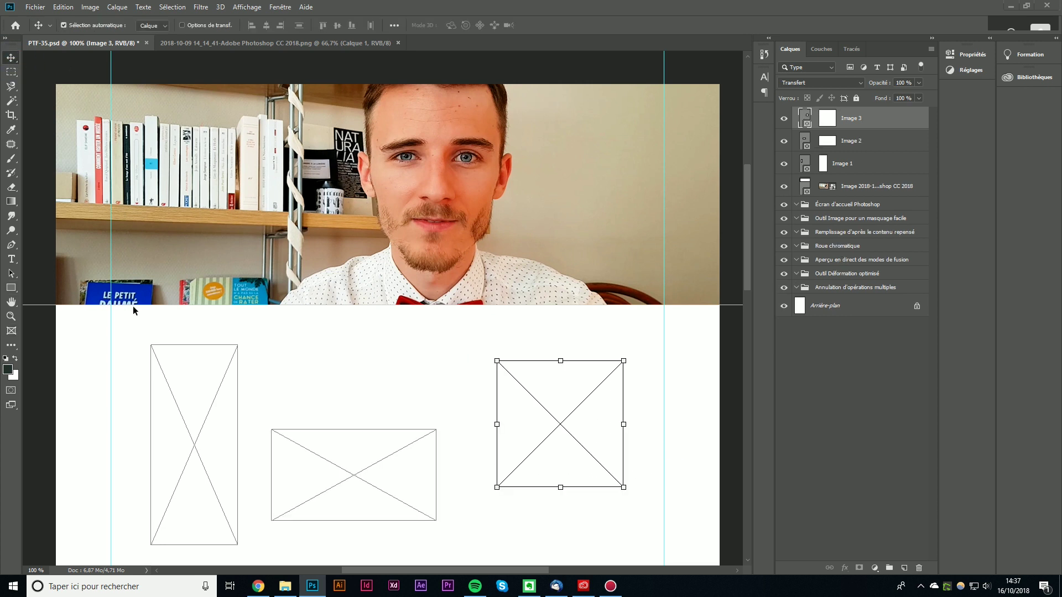
pyautogui.click(435, 354)
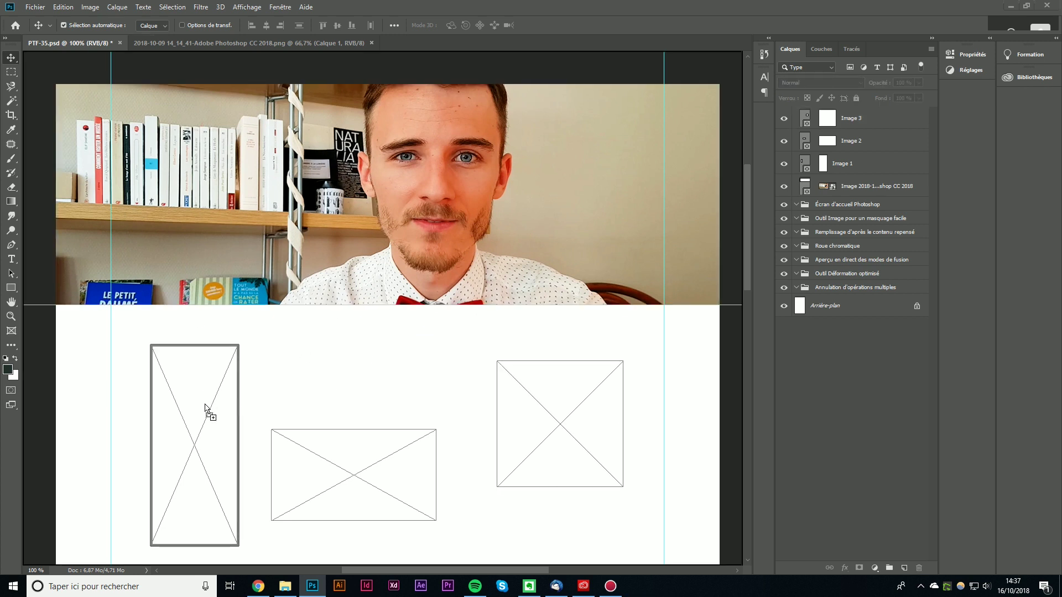
# Fill the tall, wide and square frames with the portrait photo
pyautogui.moveTo(391, 315); pyautogui.dragTo(205, 407)
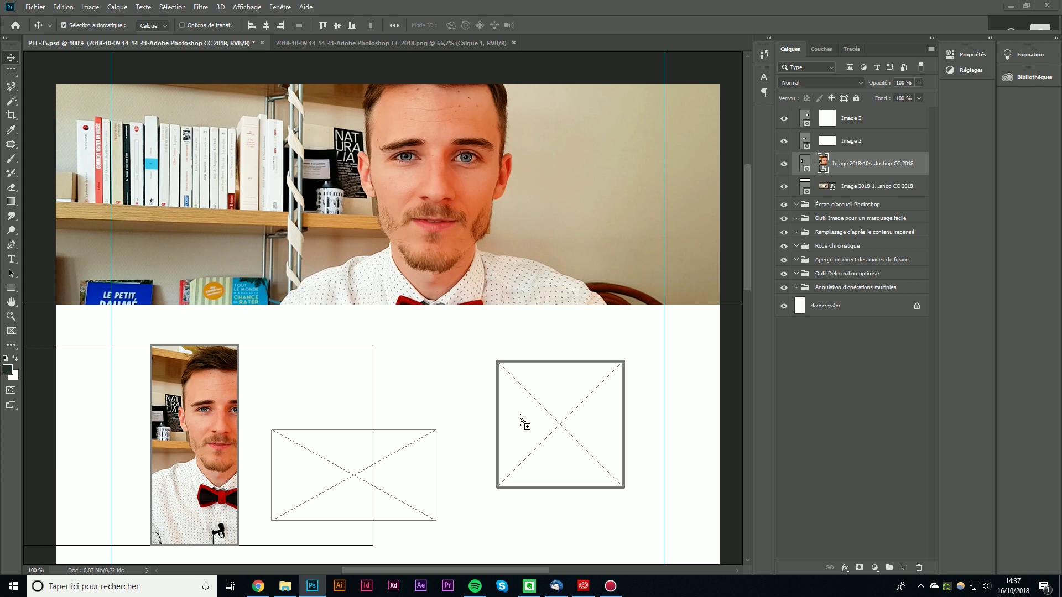
pyautogui.moveTo(521, 422); pyautogui.dragTo(408, 470)
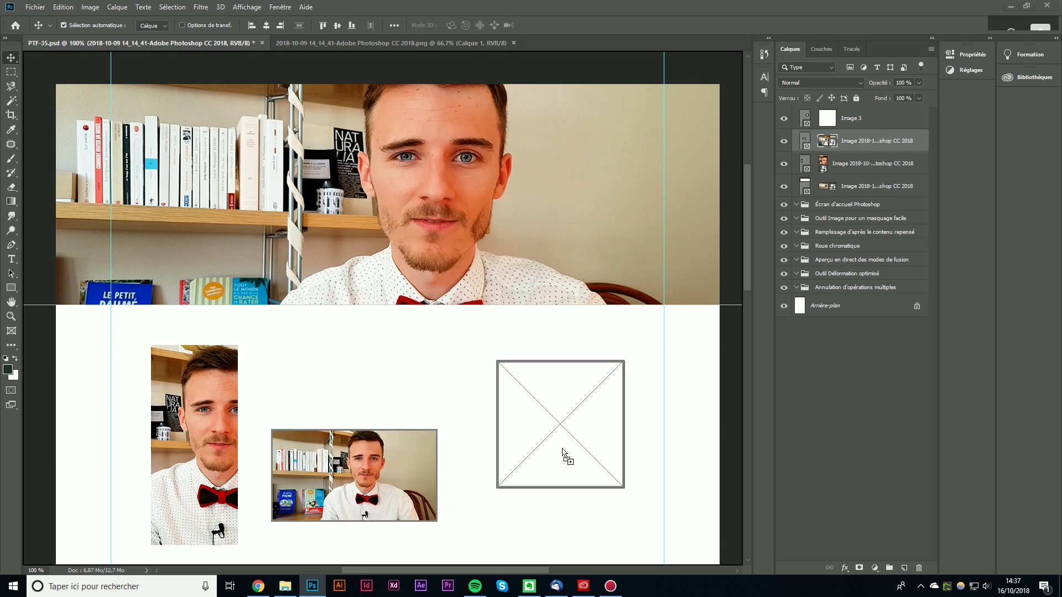
pyautogui.moveTo(561, 450); pyautogui.dragTo(531, 458)
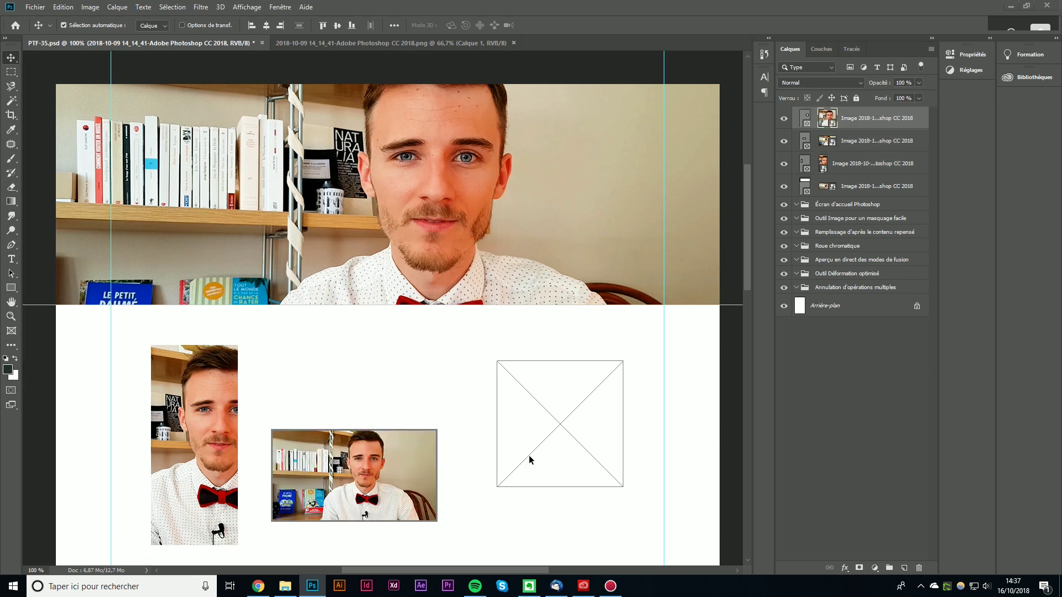
# Shift the photo left inside the tall frame, then select the three small photo layers
pyautogui.click(190, 380)
pyautogui.click(823, 168)
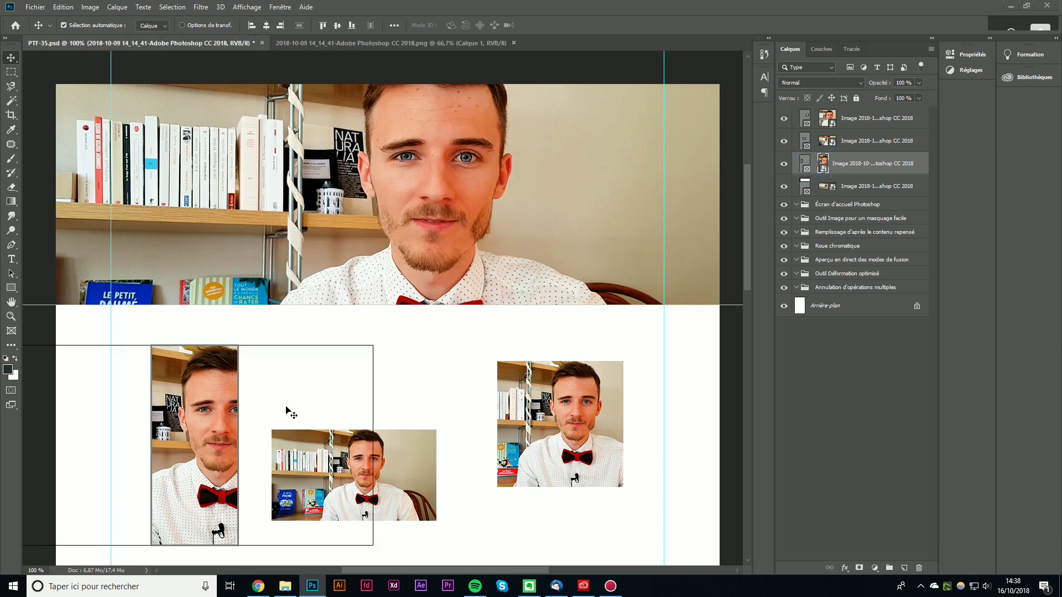
pyautogui.moveTo(284, 415); pyautogui.dragTo(235, 412)
pyautogui.click(415, 449)
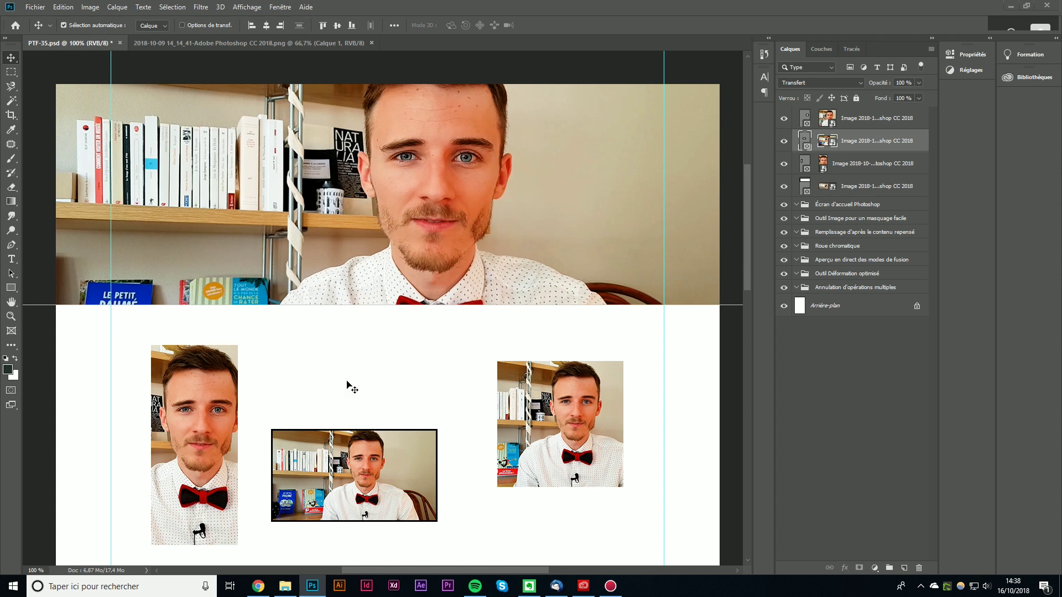
pyautogui.click(861, 161)
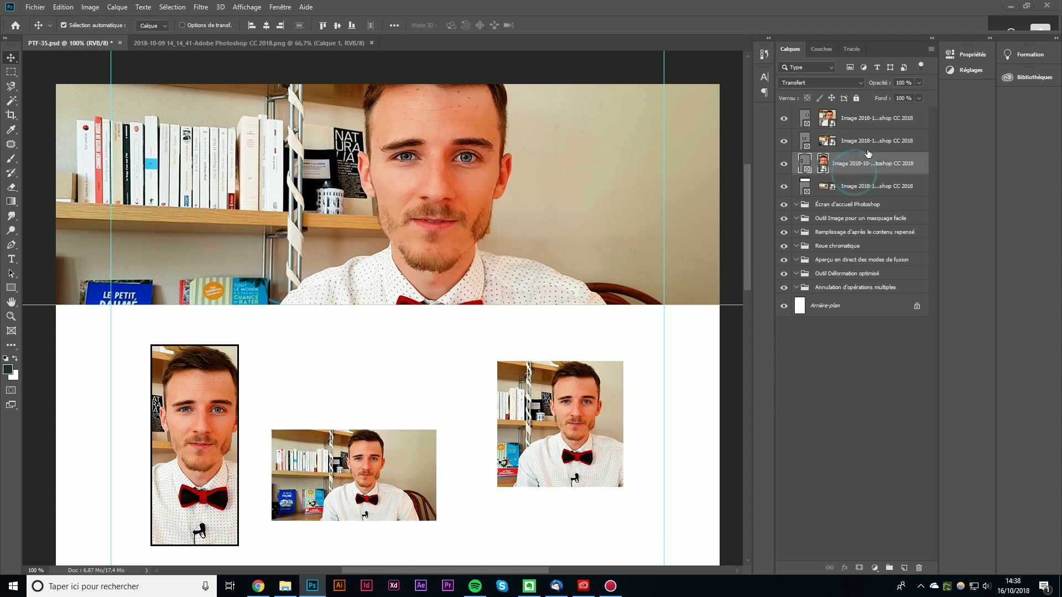
pyautogui.keyDown('shift'); pyautogui.click(874, 125); pyautogui.keyUp('shift')
# Delete the three small photo layers and add Calque 1 clipped to the portrait
pyautogui.press('Delete')
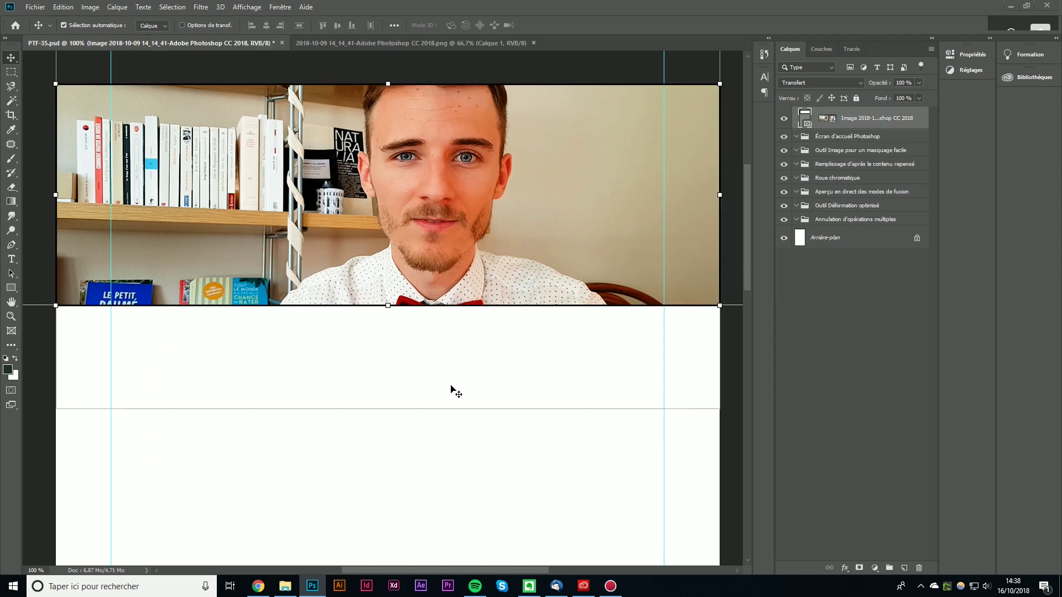
pyautogui.click(437, 412)
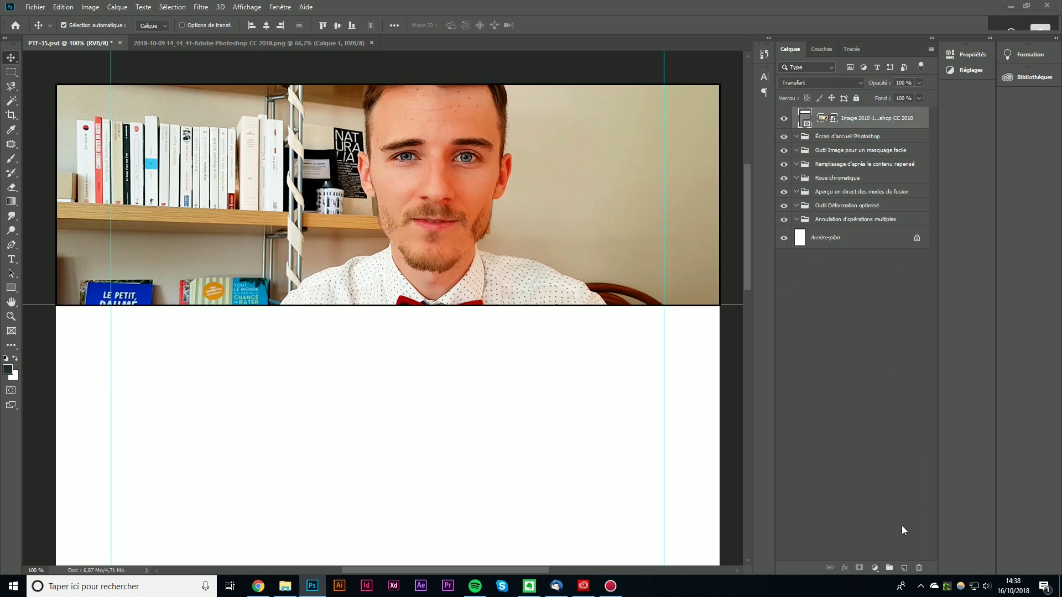
pyautogui.click(904, 568)
pyautogui.keyDown('alt'); pyautogui.click(847, 131); pyautogui.keyUp('alt')
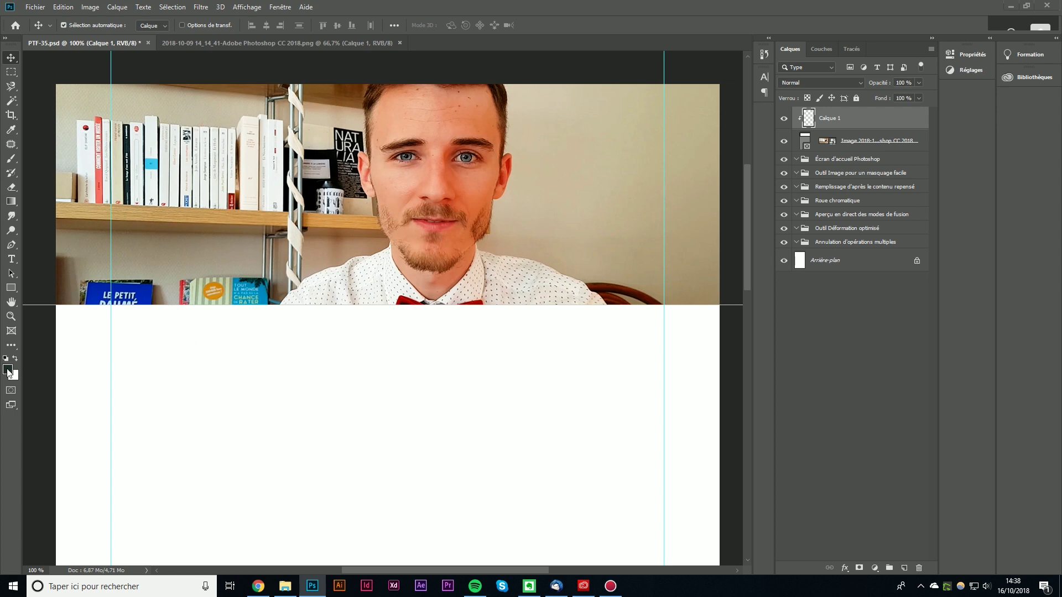
# Show the Couleur panel, ending with the colour wheel picker
pyautogui.click(280, 6)
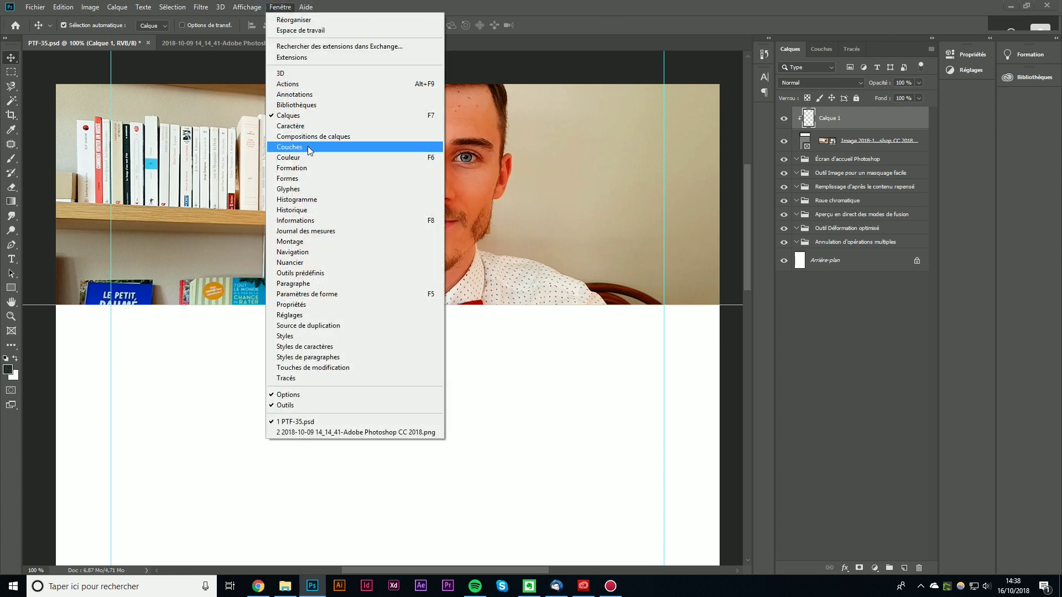
pyautogui.click(305, 158)
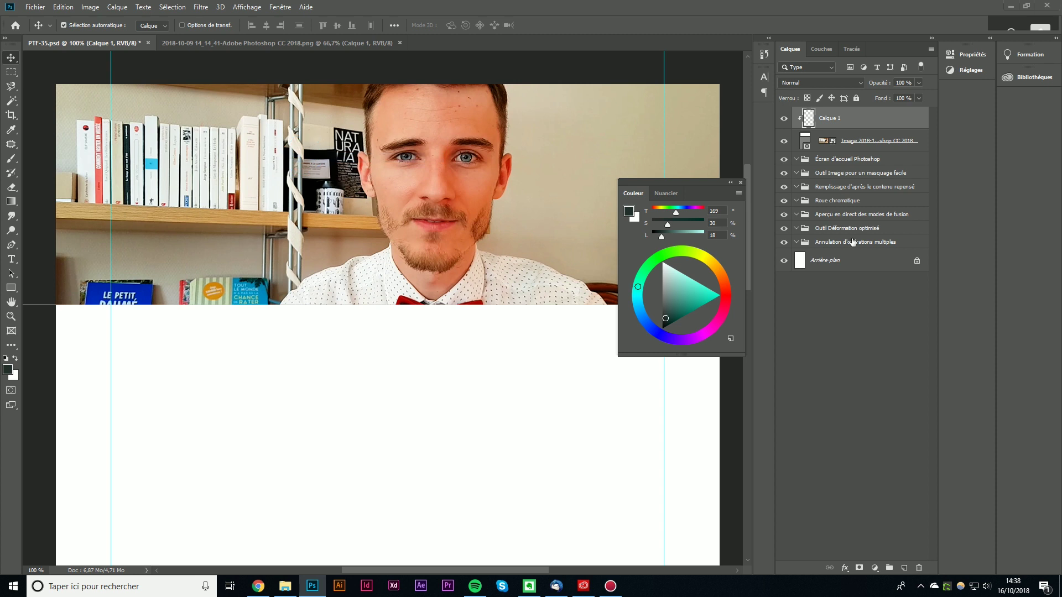
pyautogui.click(738, 193)
pyautogui.click(777, 197)
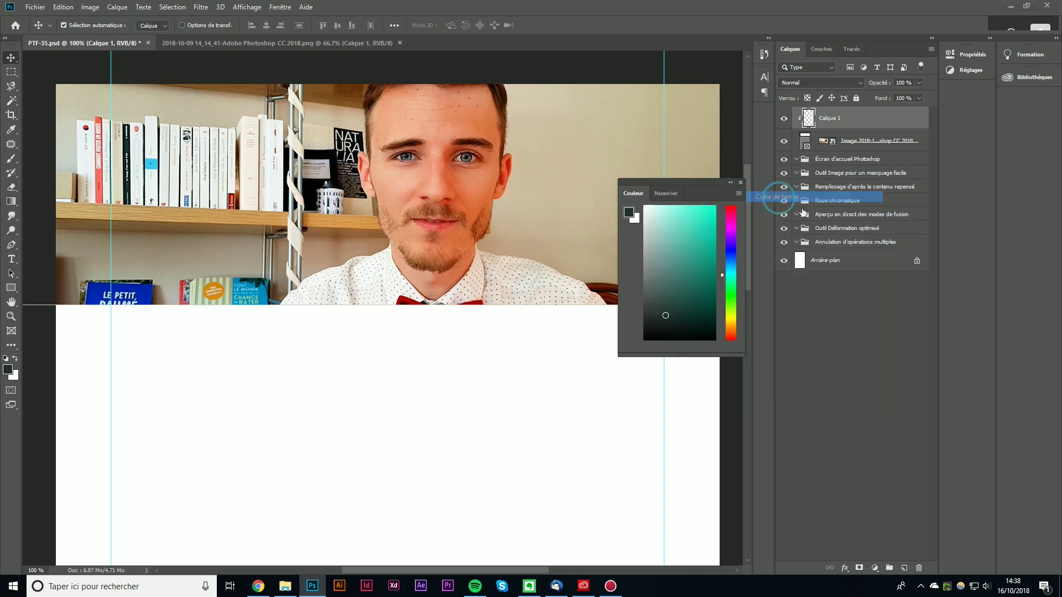
pyautogui.click(740, 194)
pyautogui.click(777, 218)
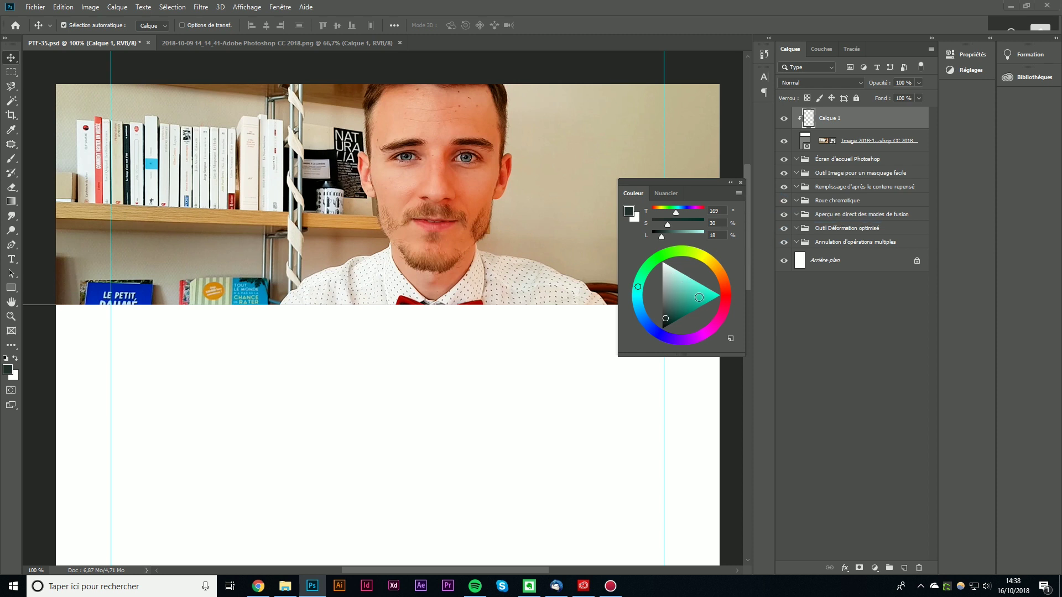
# Pick a toned-down dark blue foreground and fill Calque 1 with it
pyautogui.moveTo(699, 297); pyautogui.dragTo(745, 292)
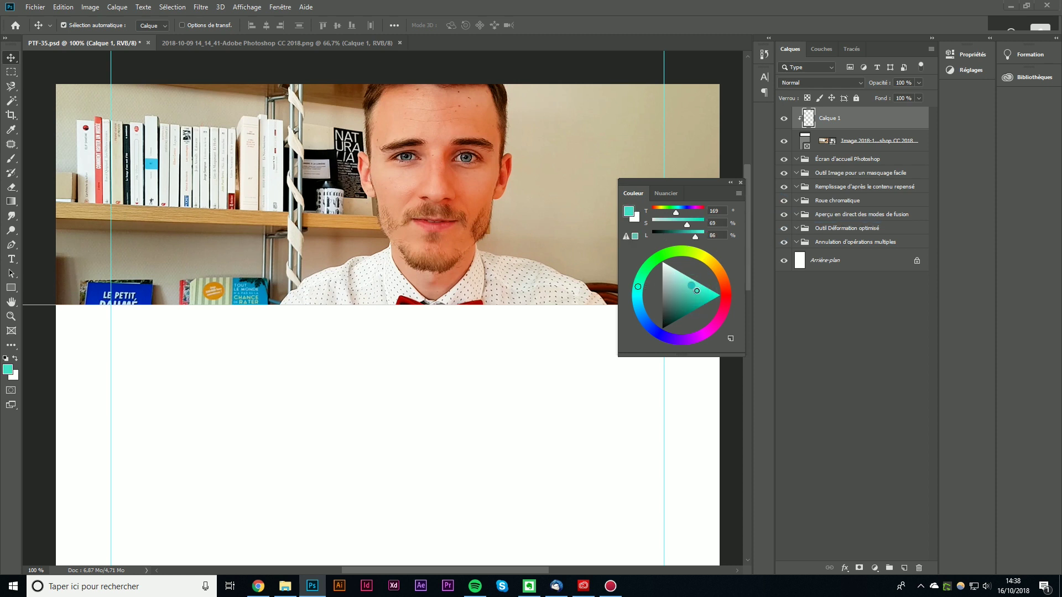
pyautogui.moveTo(720, 295); pyautogui.dragTo(720, 303)
pyautogui.click(659, 333)
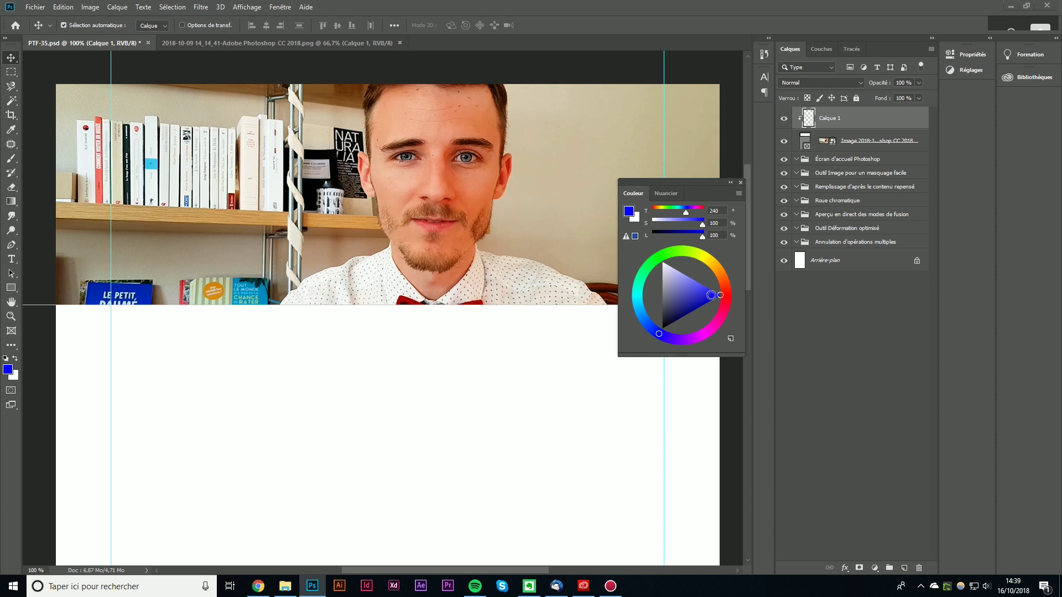
pyautogui.click(698, 300)
pyautogui.hotkey('alt', 'BackSpace')
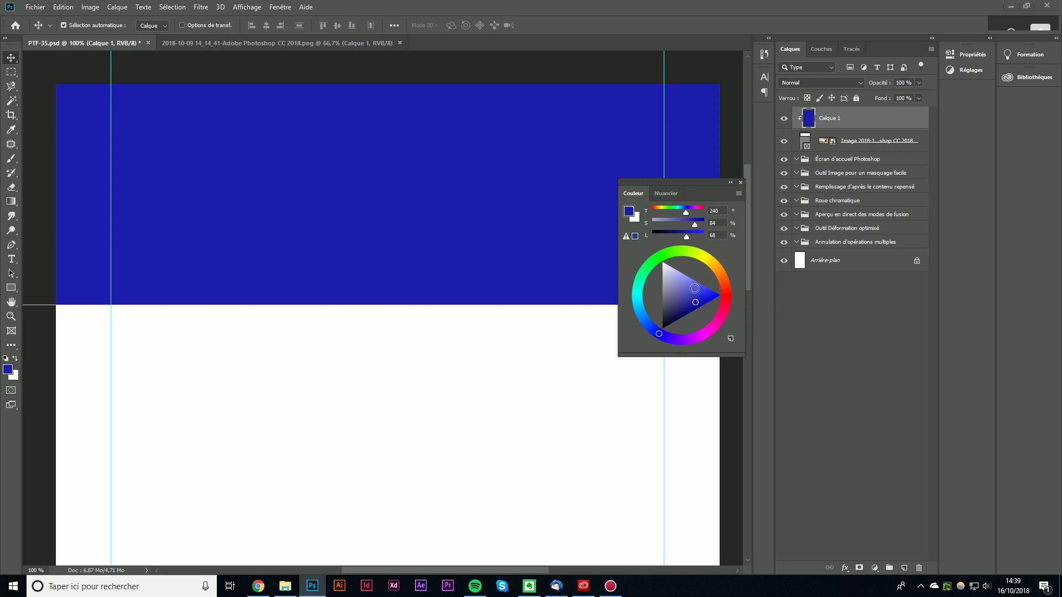
# Try teal and green fills on Calque 1, ending on vivid blue (hue 236, S 88, L 83)
pyautogui.moveTo(695, 288); pyautogui.dragTo(667, 314)
pyautogui.moveTo(634, 297); pyautogui.dragTo(640, 283)
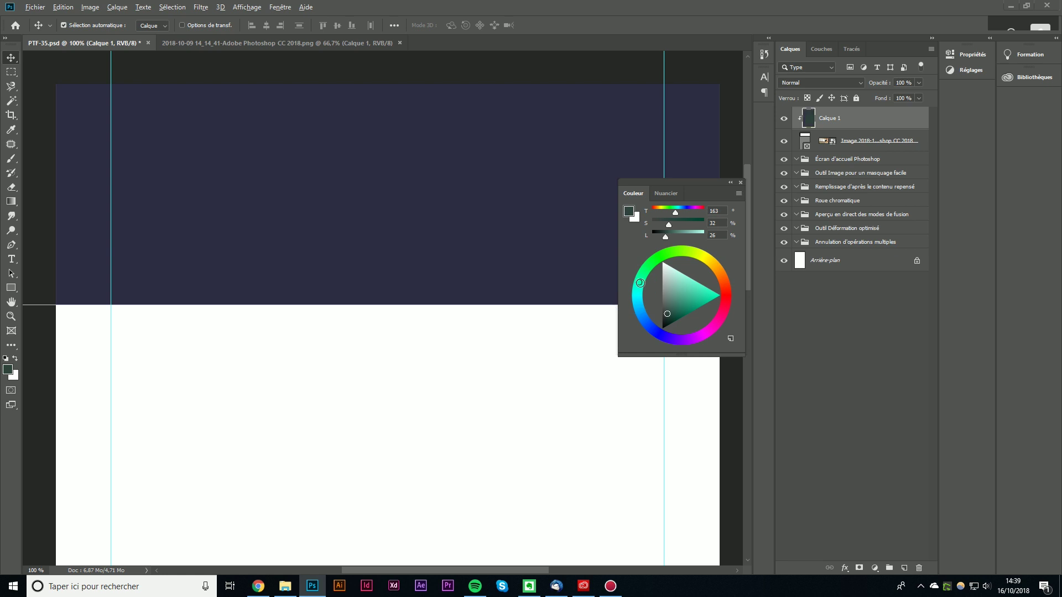
pyautogui.hotkey('alt', 'BackSpace')
pyautogui.moveTo(674, 253)
pyautogui.mouseDown()
pyautogui.moveTo(720, 273)
pyautogui.moveTo(732, 317)
pyautogui.moveTo(721, 337)
pyautogui.mouseUp()
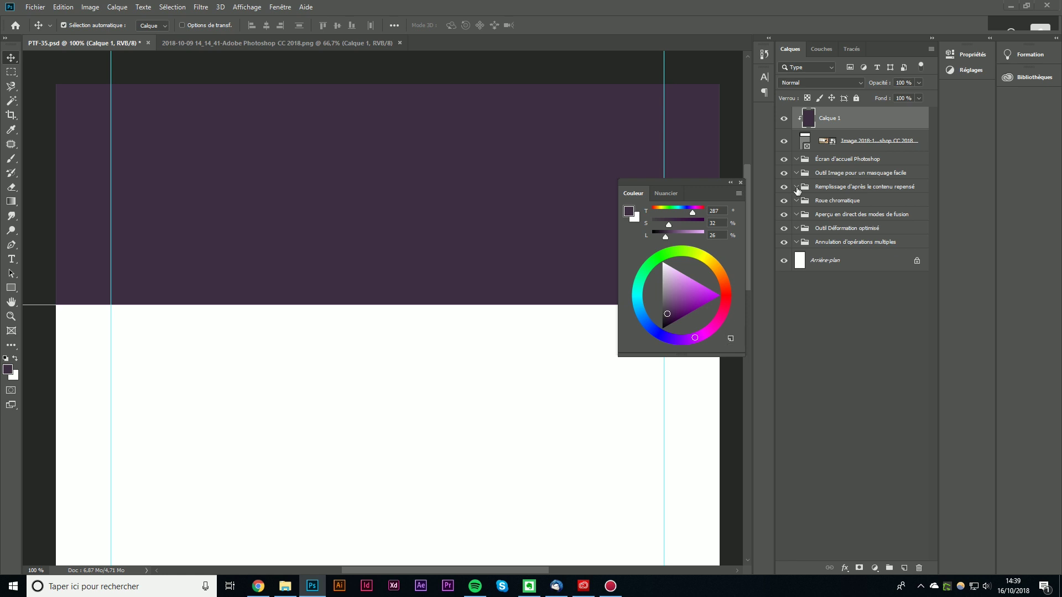
pyautogui.click(659, 331)
pyautogui.click(704, 298)
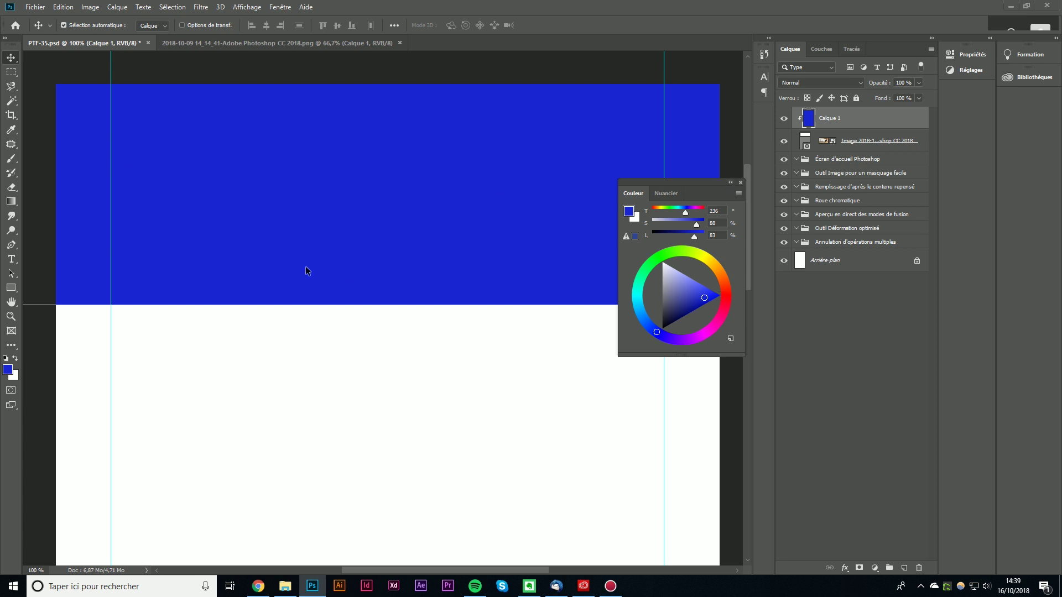
# Try Produit, Densité linéaire + and Couleur plus foncée blends on Calque 1, then reset to Normal
pyautogui.click(732, 183)
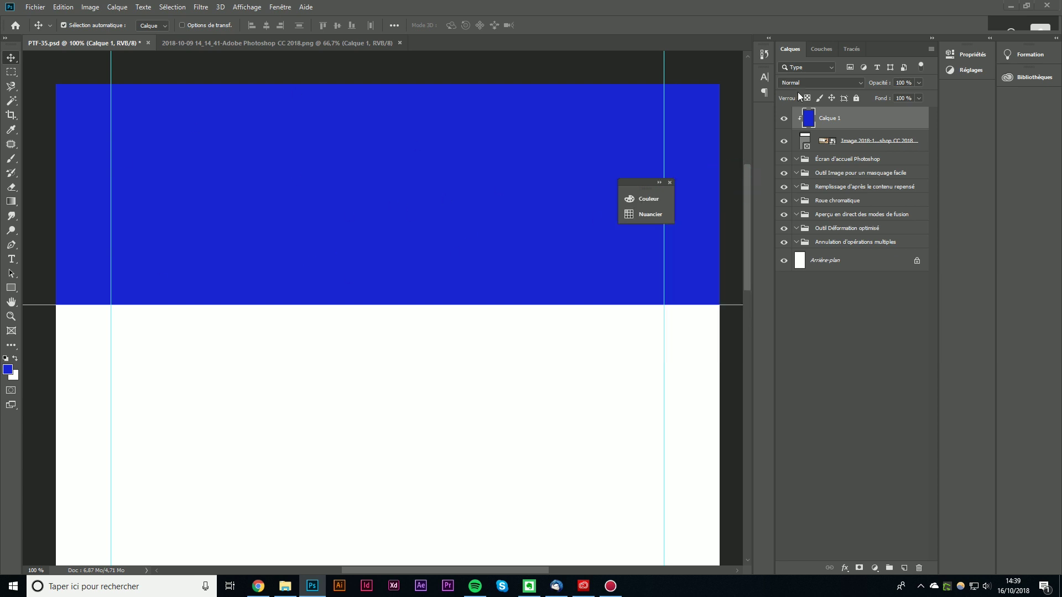
pyautogui.click(802, 83)
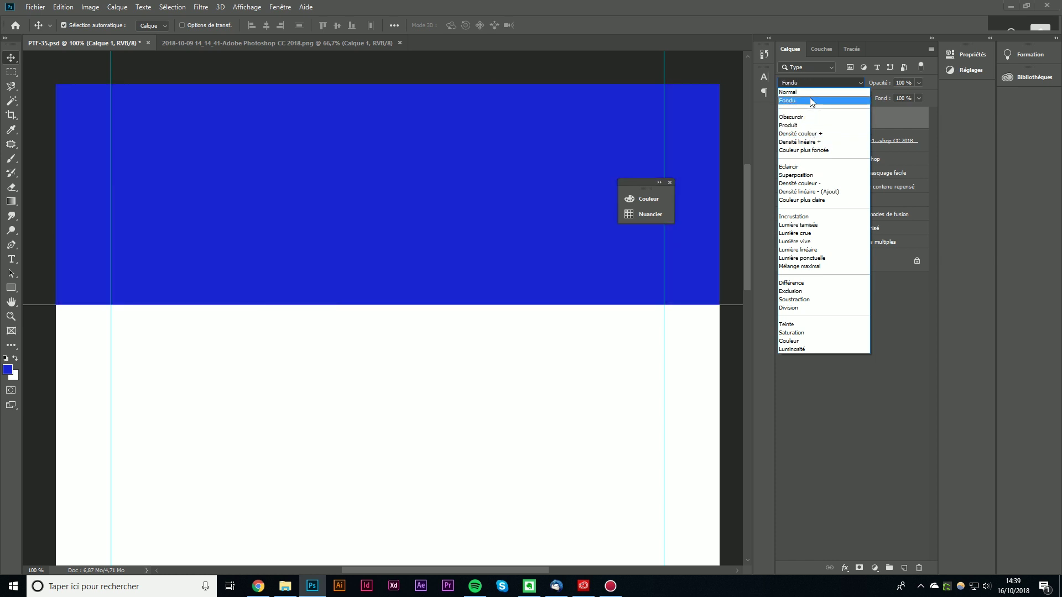
pyautogui.click(802, 125)
pyautogui.click(836, 83)
pyautogui.click(799, 141)
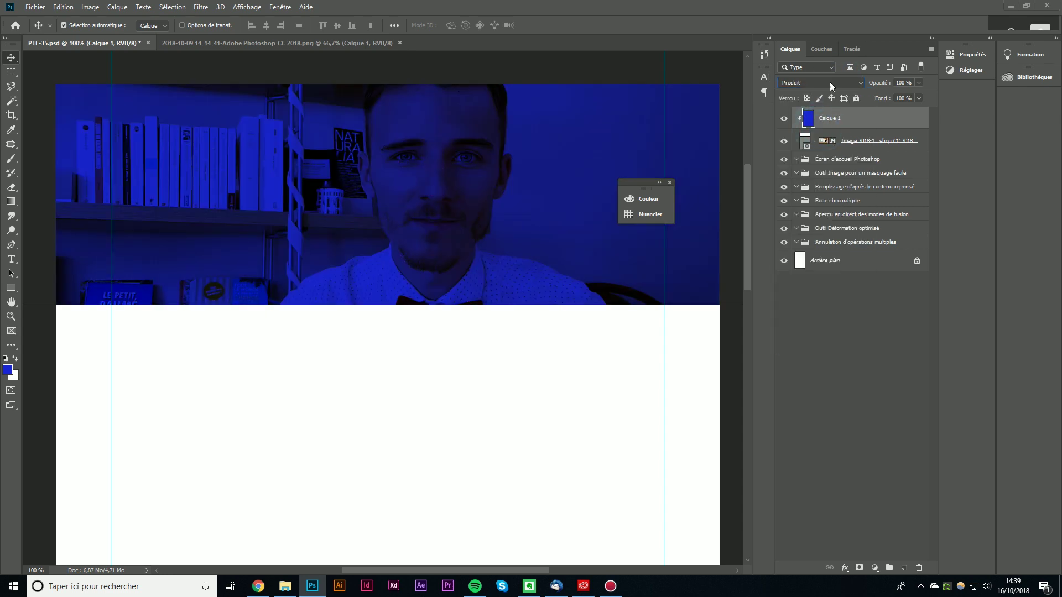
pyautogui.click(829, 81)
pyautogui.click(826, 82)
pyautogui.click(802, 148)
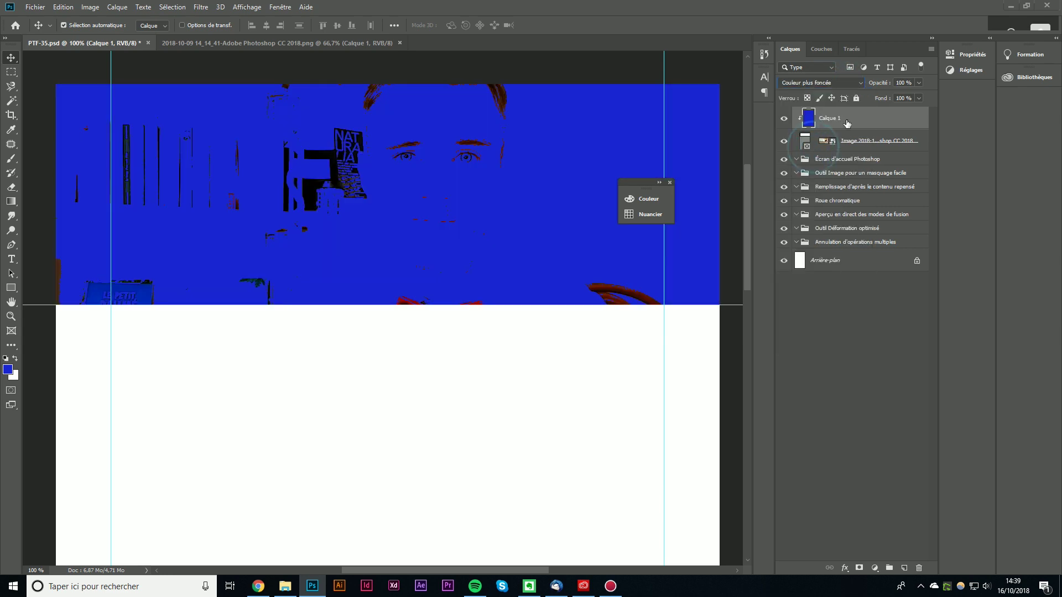
pyautogui.click(843, 84)
pyautogui.click(823, 88)
# Preview the blend modes in turn and settle on Produit for the blue layer
pyautogui.press('Down')
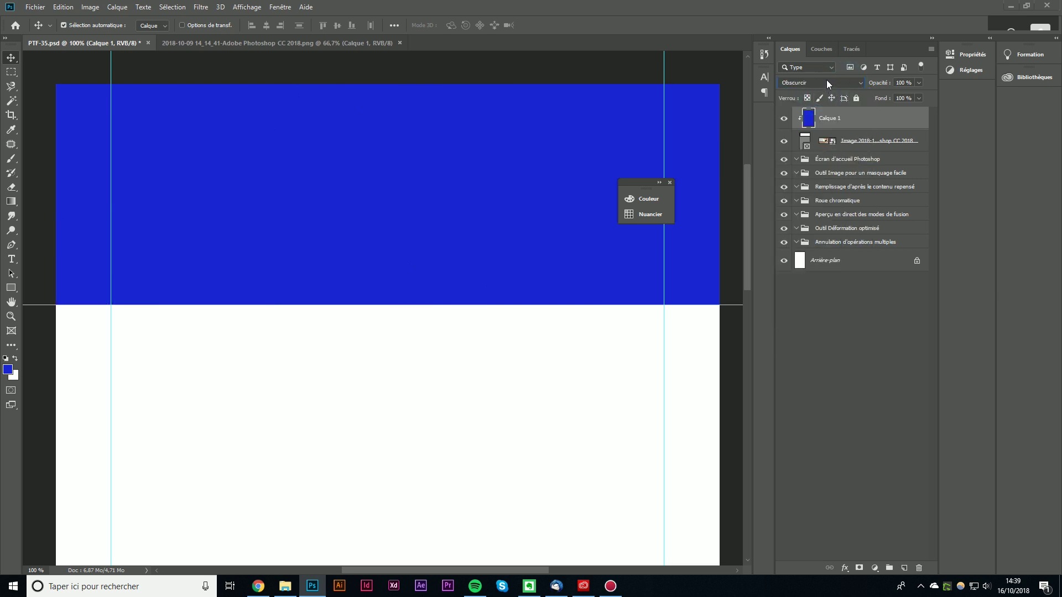
pyautogui.press('Down')
pyautogui.press('Down')
pyautogui.press('Down')
pyautogui.press('Down')
pyautogui.press('Down')
pyautogui.press('Down')
pyautogui.press('Down')
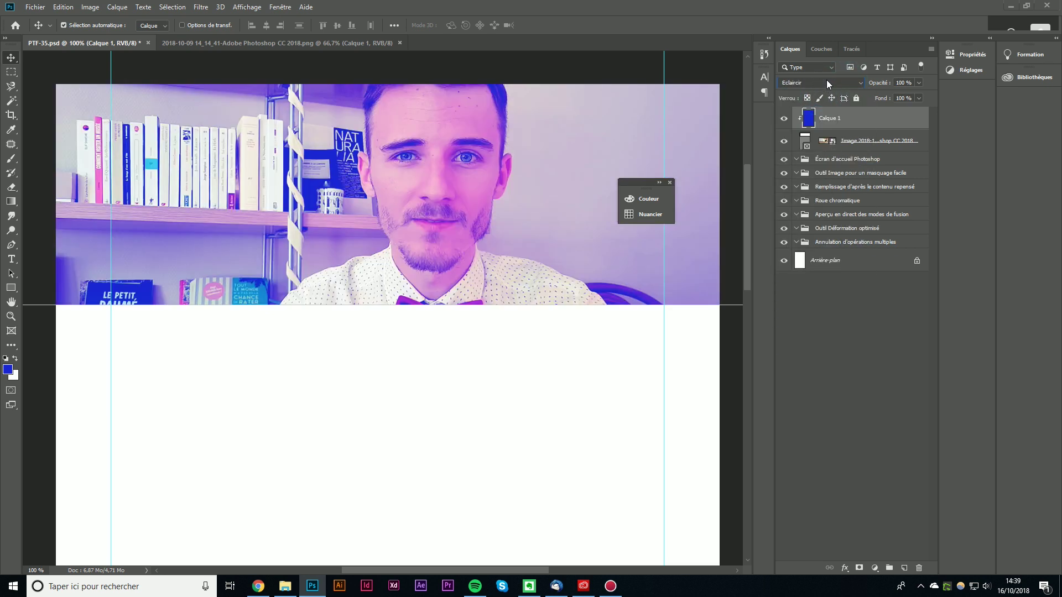
pyautogui.press('Down')
pyautogui.press('Down')
pyautogui.click(826, 82)
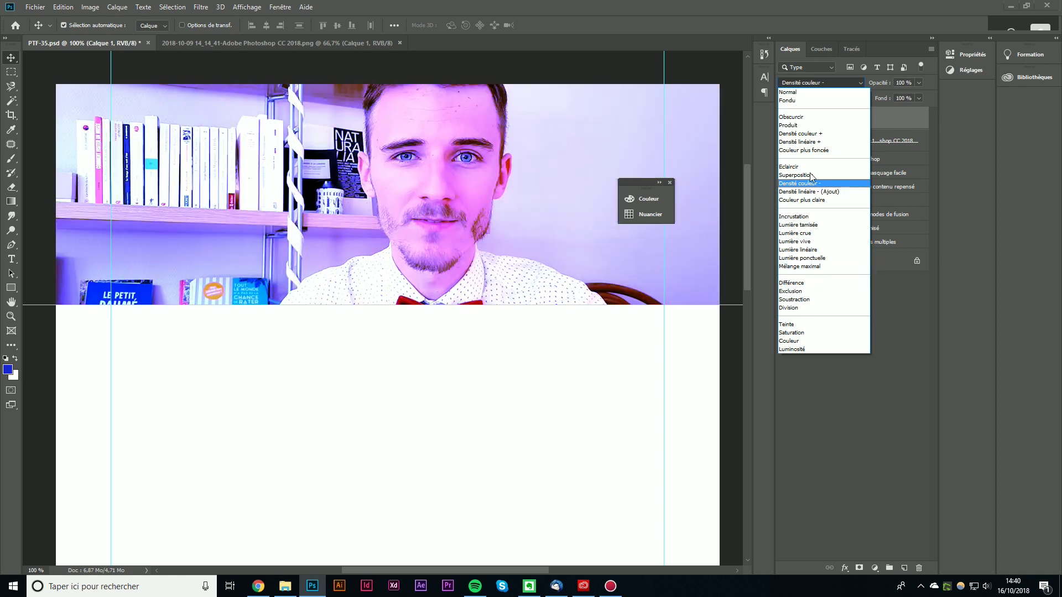
pyautogui.click(811, 126)
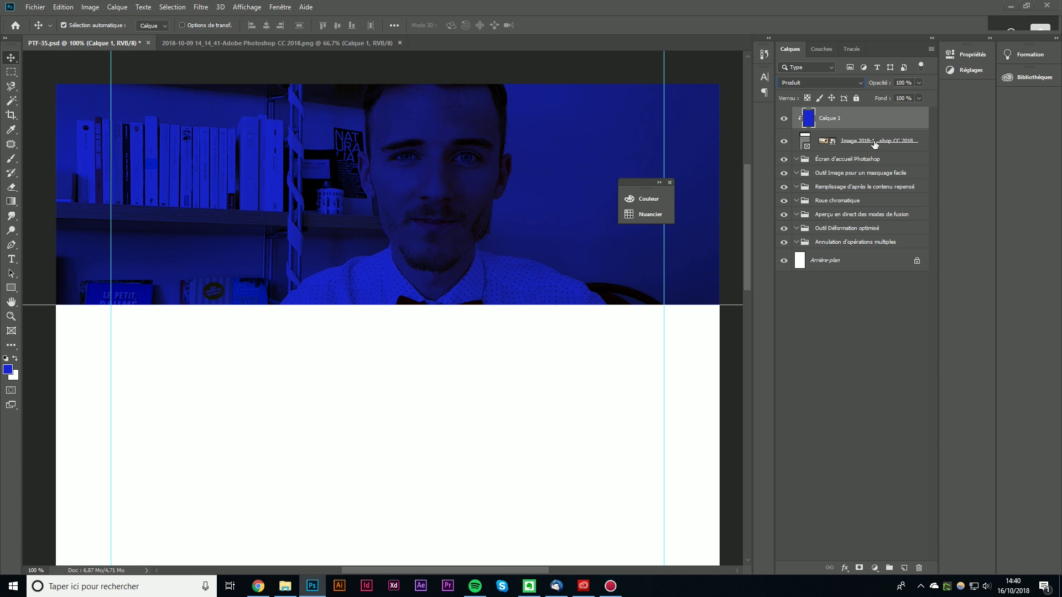
# Set Calque 1's opacity to 80% and open the portrait smart object's source photo
pyautogui.click(913, 80)
pyautogui.write('80')
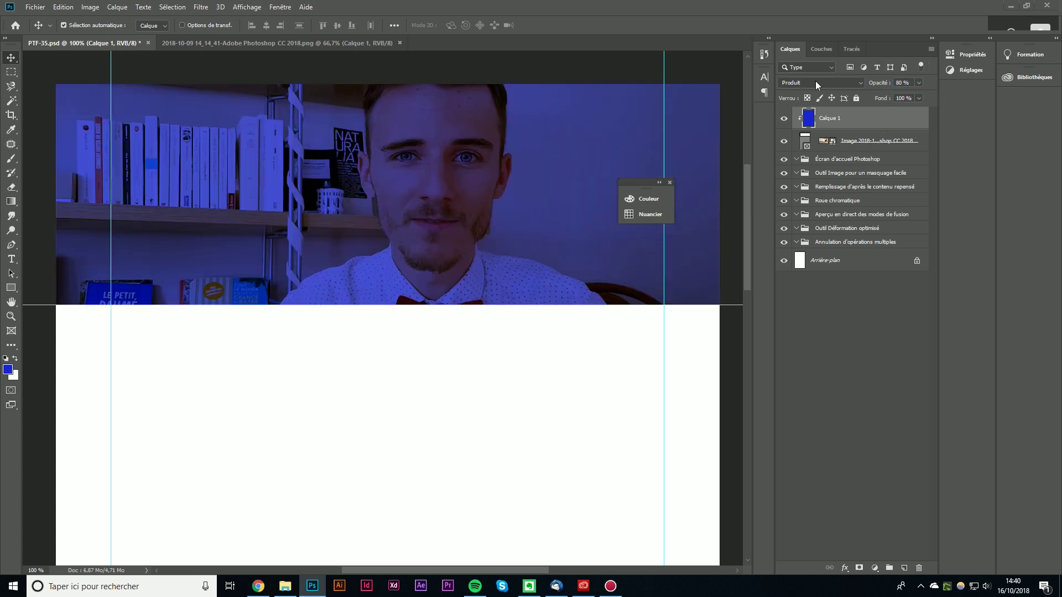
pyautogui.click(670, 182)
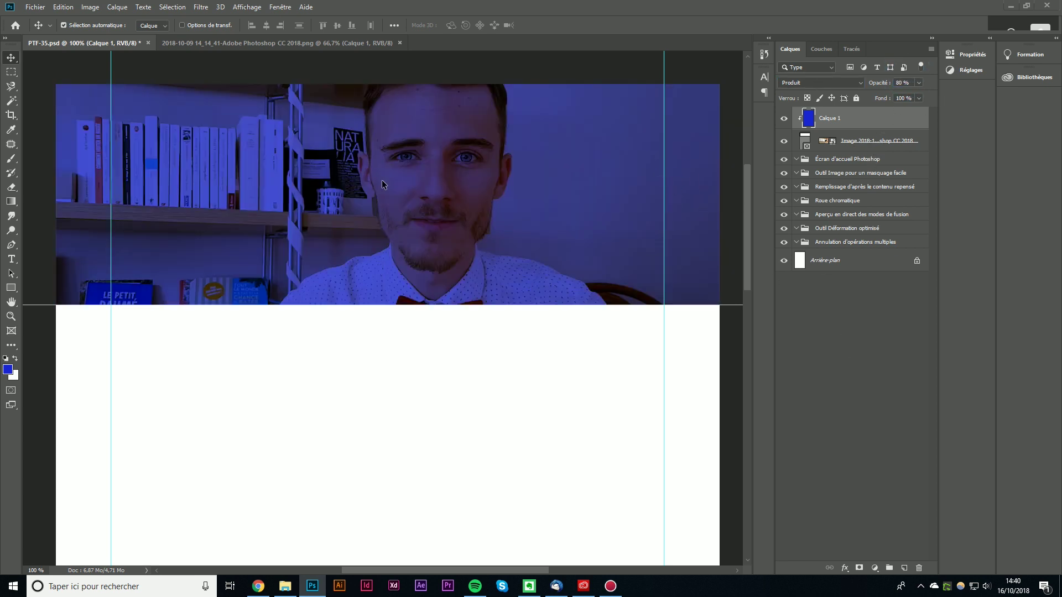
pyautogui.doubleClick(824, 140)
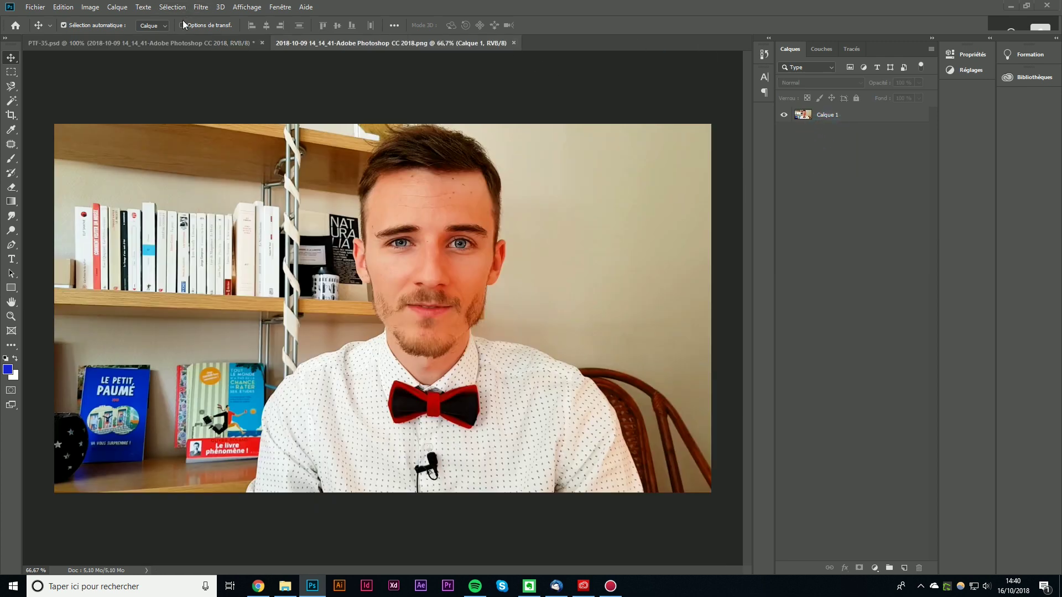
# Switch between the banner and the portrait source photo, then adjust the zoom
pyautogui.click(188, 42)
pyautogui.click(459, 43)
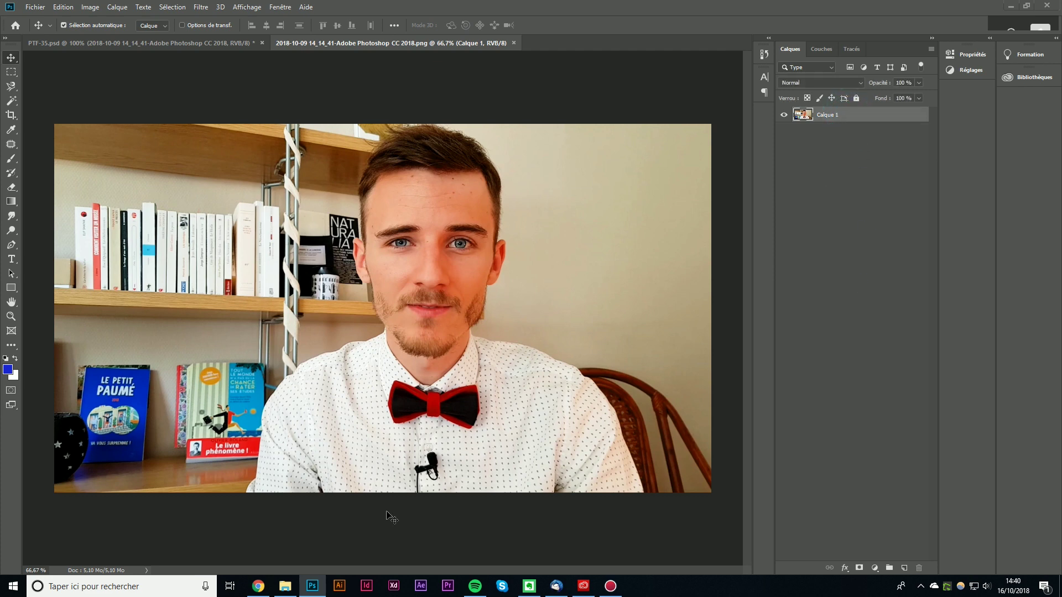
pyautogui.scroll(3, 437, 494)
pyautogui.scroll(3, 437, 494)
pyautogui.scroll(-2, 437, 494)
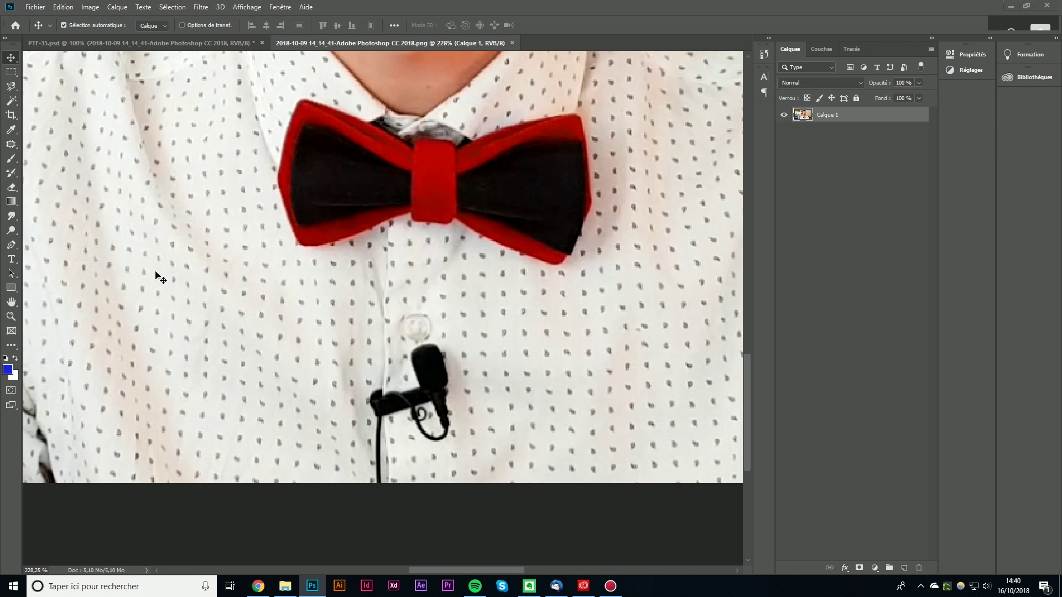
# Fill a rectangular selection around the microphone with Edition > Remplir and deselect
pyautogui.click(11, 72)
pyautogui.moveTo(331, 331); pyautogui.dragTo(493, 482)
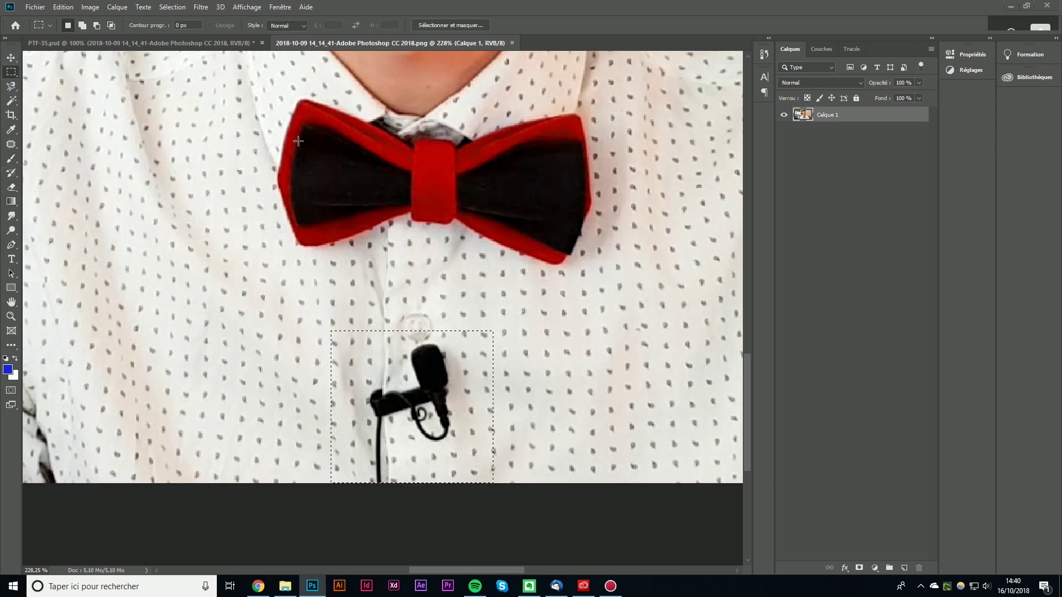
pyautogui.click(88, 7)
pyautogui.moveTo(63, 6)
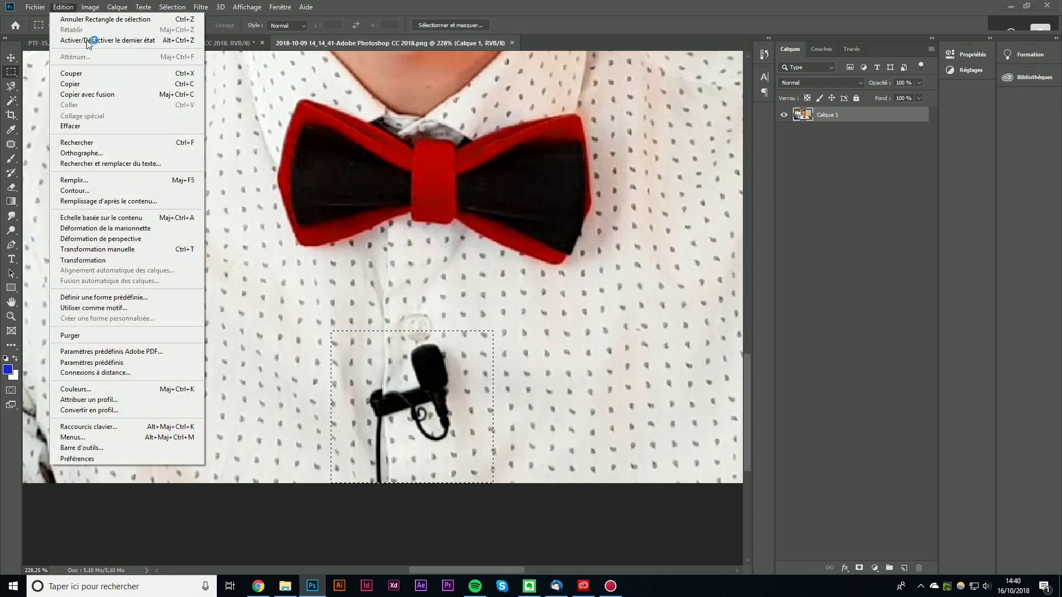
pyautogui.click(183, 181)
pyautogui.press('Return')
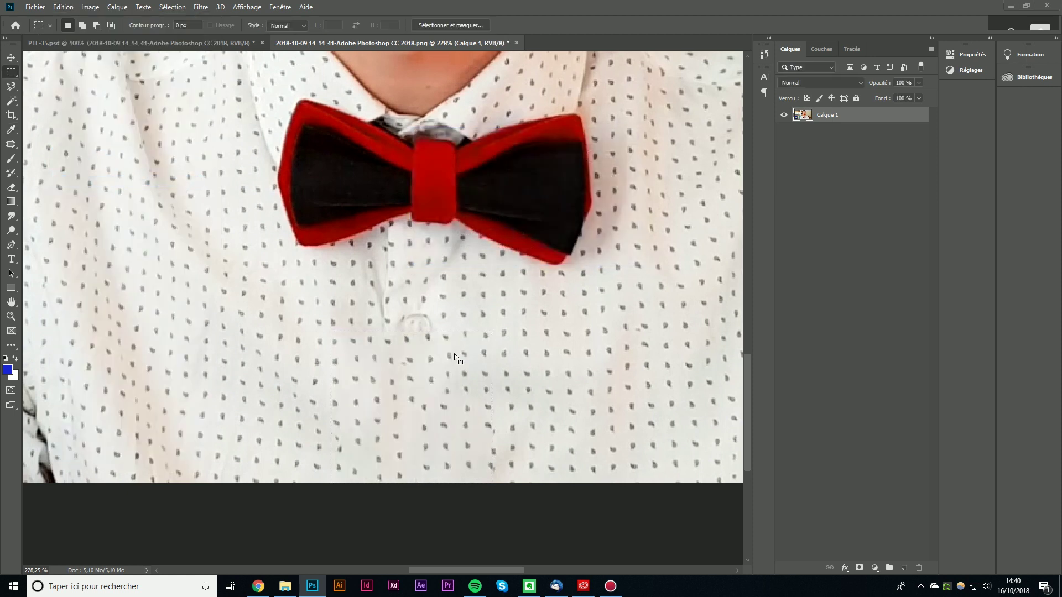
pyautogui.hotkey('ctrl', 'd')
# Inspect the filled area, then undo the fill so the microphone returns
pyautogui.scroll(-2, 271, 279)
pyautogui.scroll(-3, 270, 280)
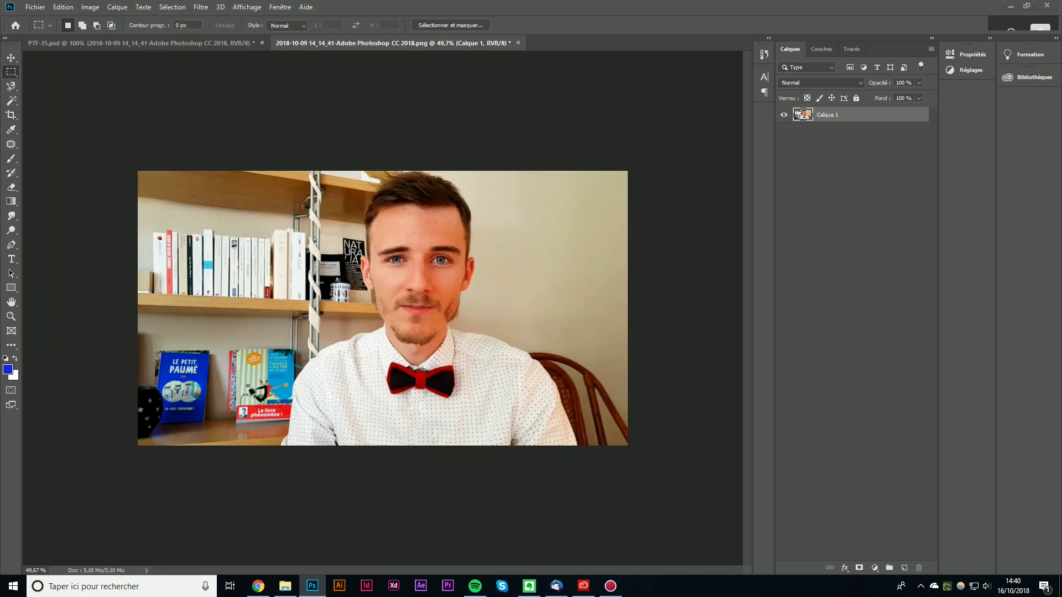
pyautogui.scroll(2, 408, 481)
pyautogui.scroll(2, 402, 418)
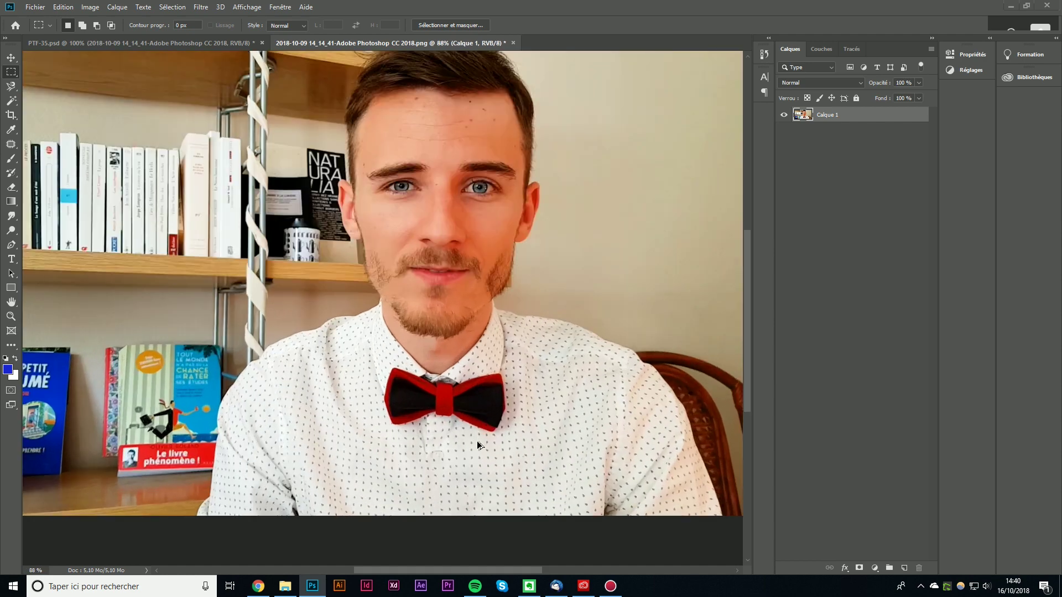
pyautogui.click(454, 493)
pyautogui.hotkey('ctrl', 'alt', 'z')
pyautogui.hotkey('ctrl', 'alt', 'z')
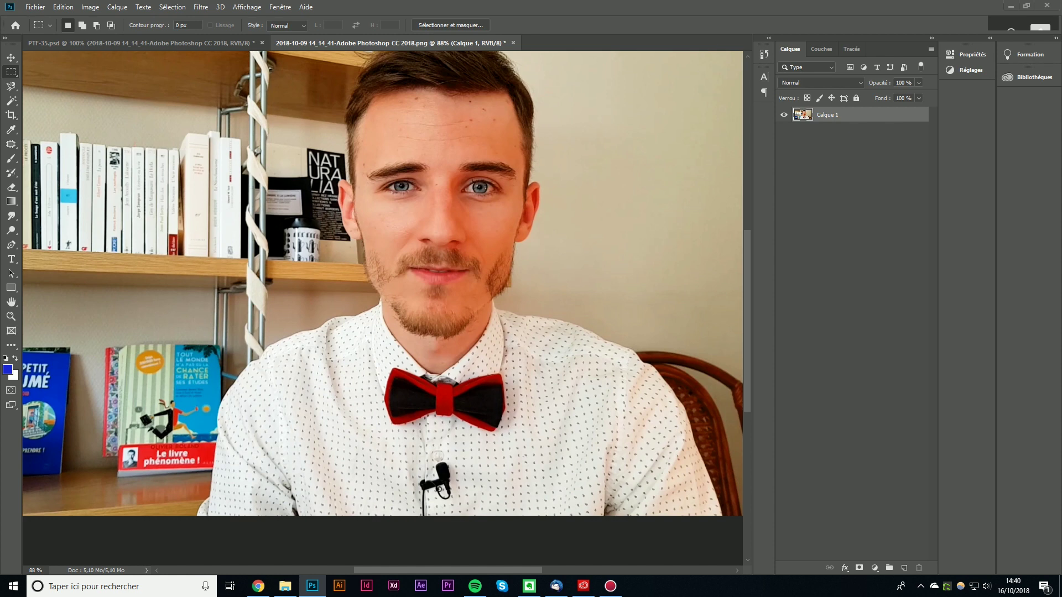
# Zoom in on the microphone with the Move tool active and bring up the Edition menu
pyautogui.click(8, 54)
pyautogui.scroll(2, 450, 489)
pyautogui.scroll(2, 450, 489)
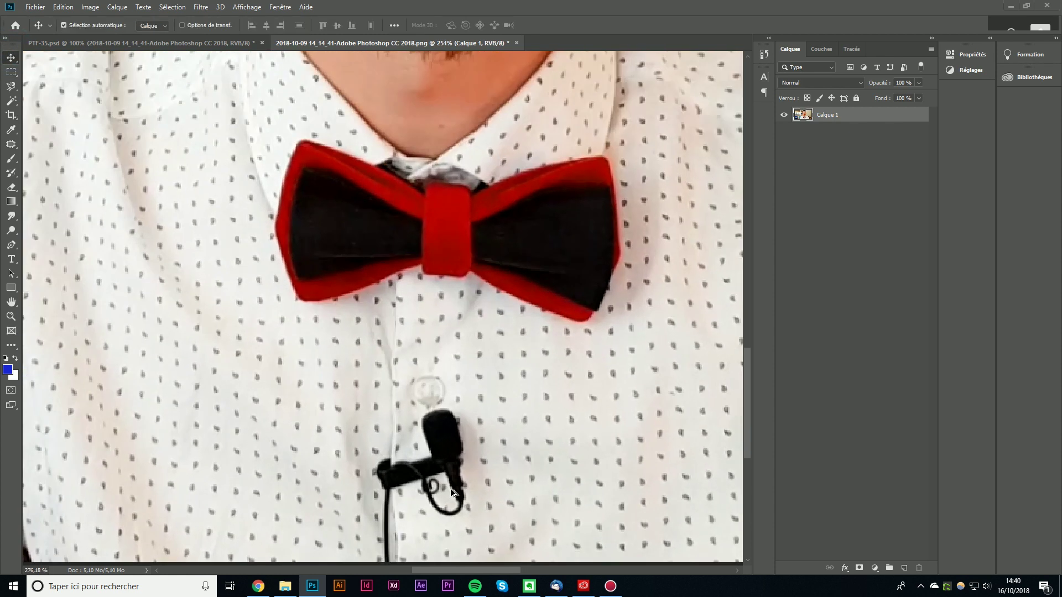
pyautogui.scroll(1, 450, 489)
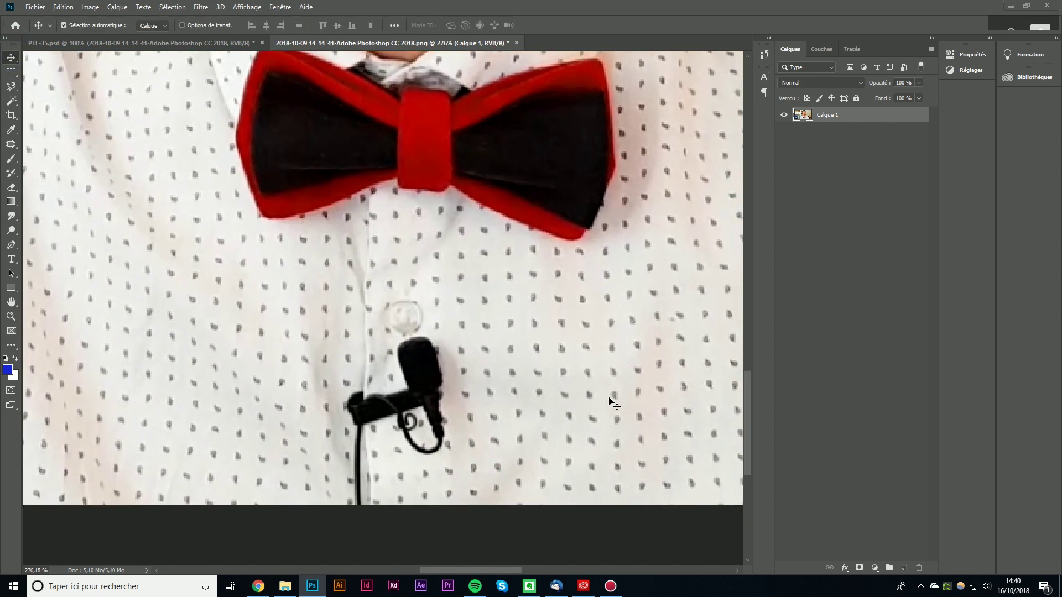
pyautogui.scroll(-2, 390, 365)
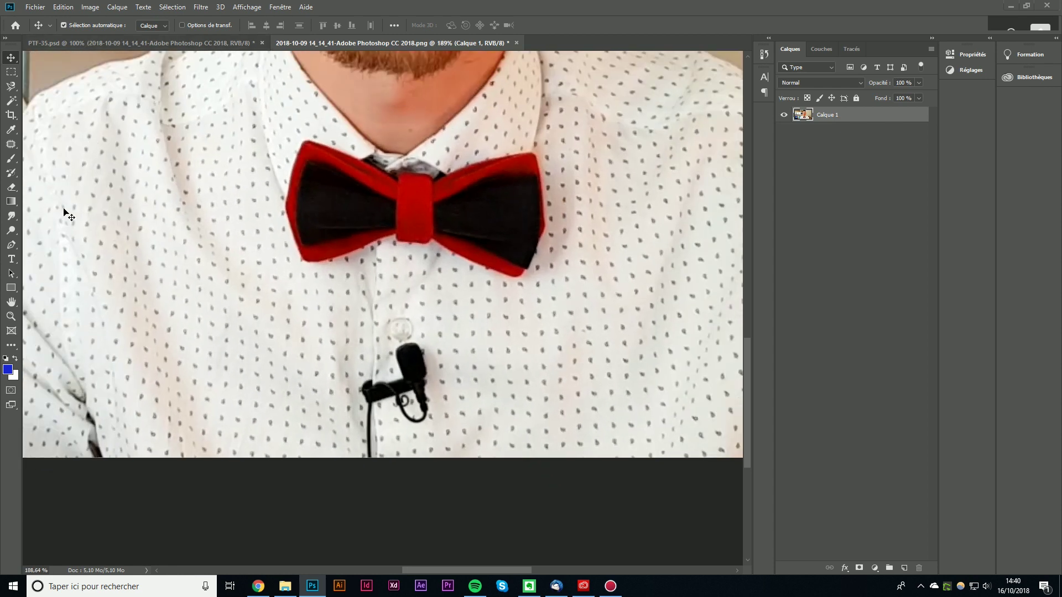
pyautogui.click(98, 7)
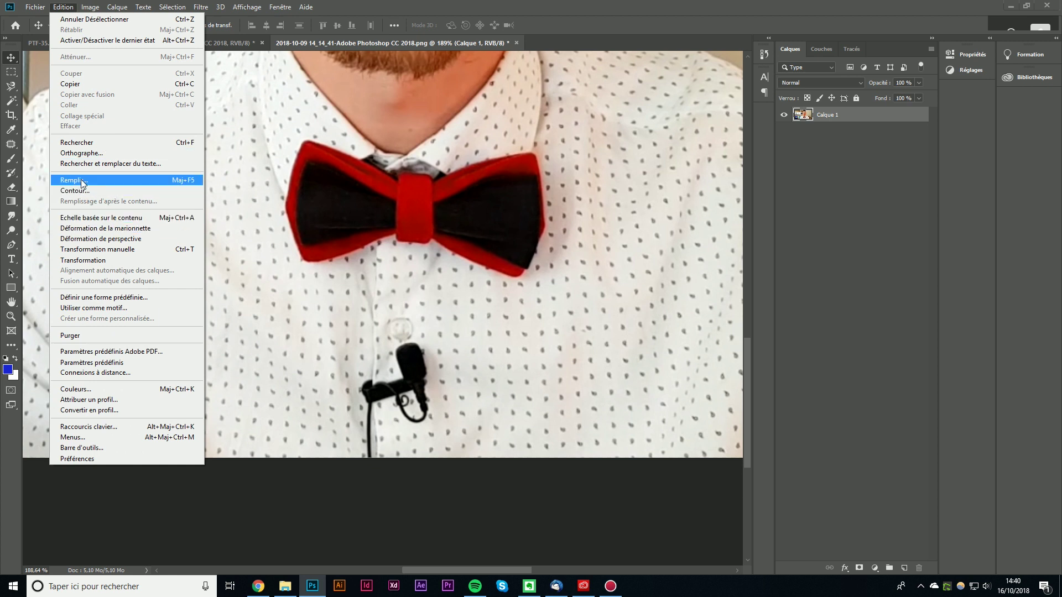
# Outline the microphone clip and cable with the Polygonal Lasso, then start Remplissage d'après le contenu
pyautogui.click(11, 345)
pyautogui.scroll(2, 358, 386)
pyautogui.scroll(1, 358, 386)
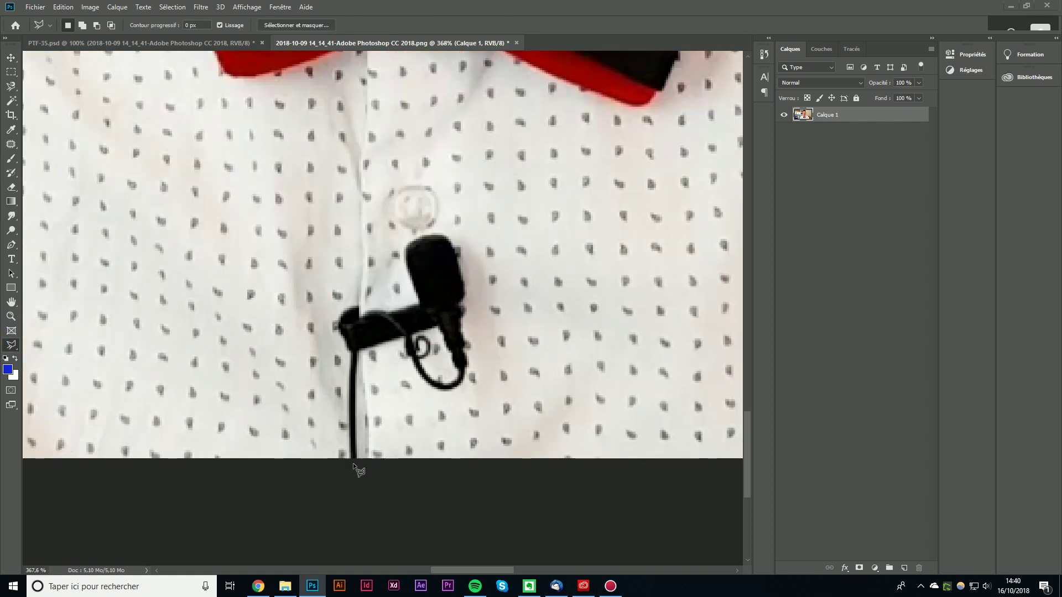
pyautogui.moveTo(339, 478); pyautogui.dragTo(341, 364)
pyautogui.click(401, 242)
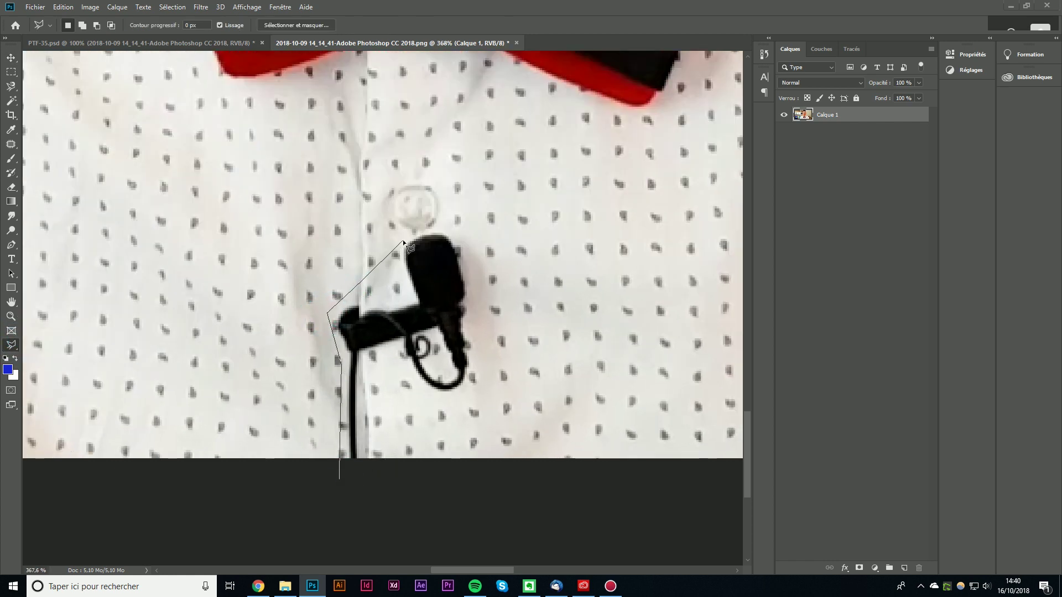
pyautogui.click(490, 368)
pyautogui.doubleClick(420, 471)
pyautogui.scroll(-3, 327, 356)
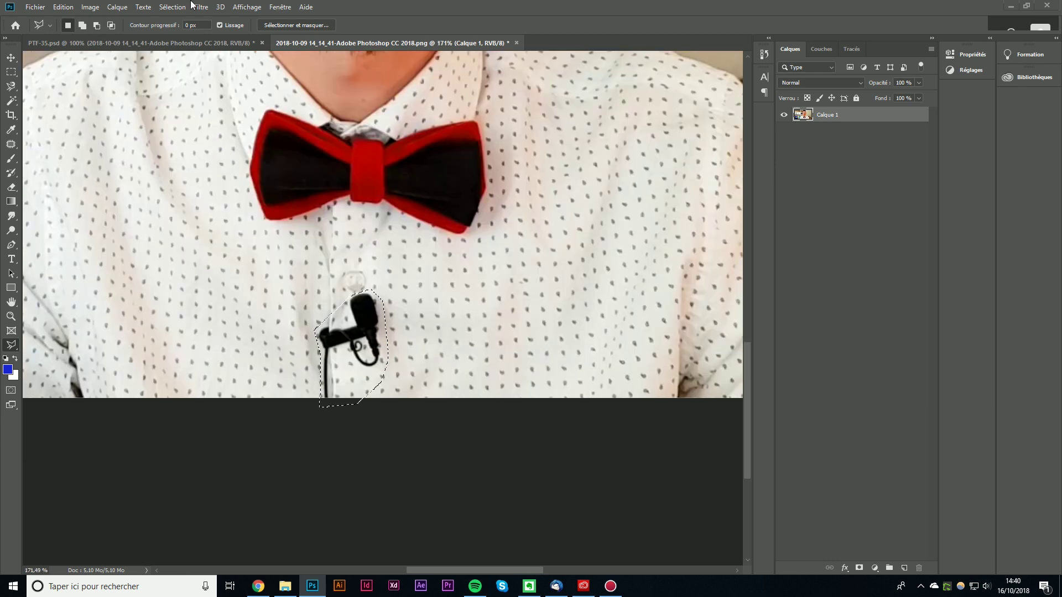
pyautogui.click(90, 7)
pyautogui.moveTo(63, 7)
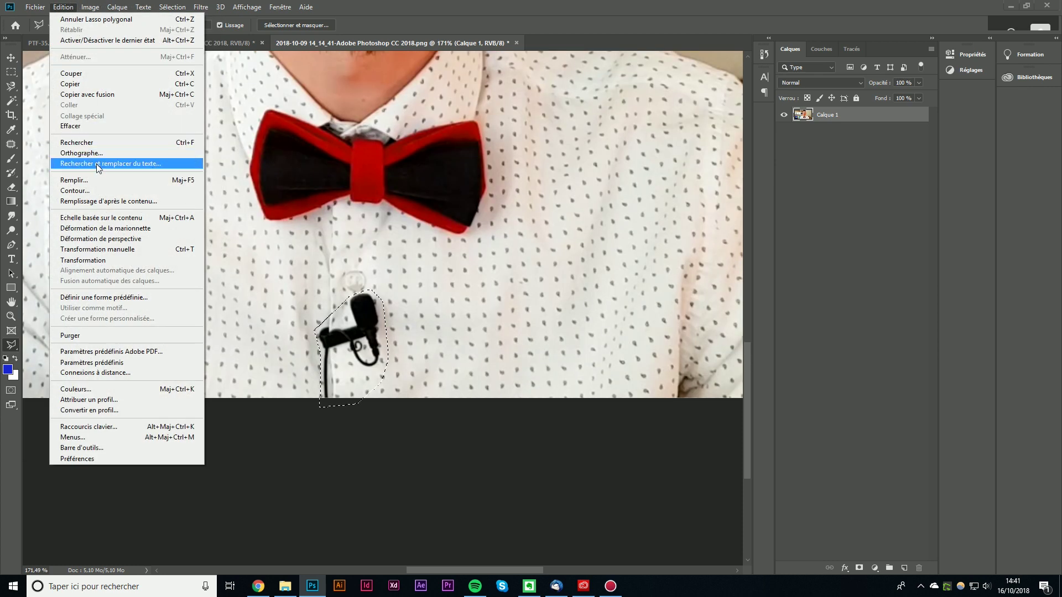
pyautogui.click(109, 201)
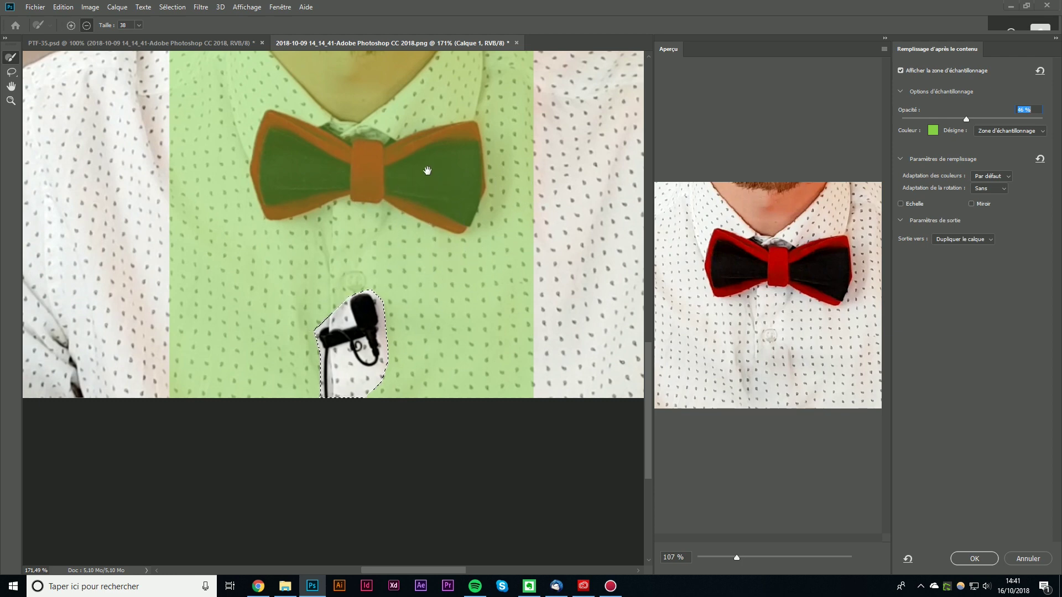
# Pan up to the chin and subtract the bow tie and collar from the sampling area
pyautogui.moveTo(424, 171); pyautogui.dragTo(413, 308)
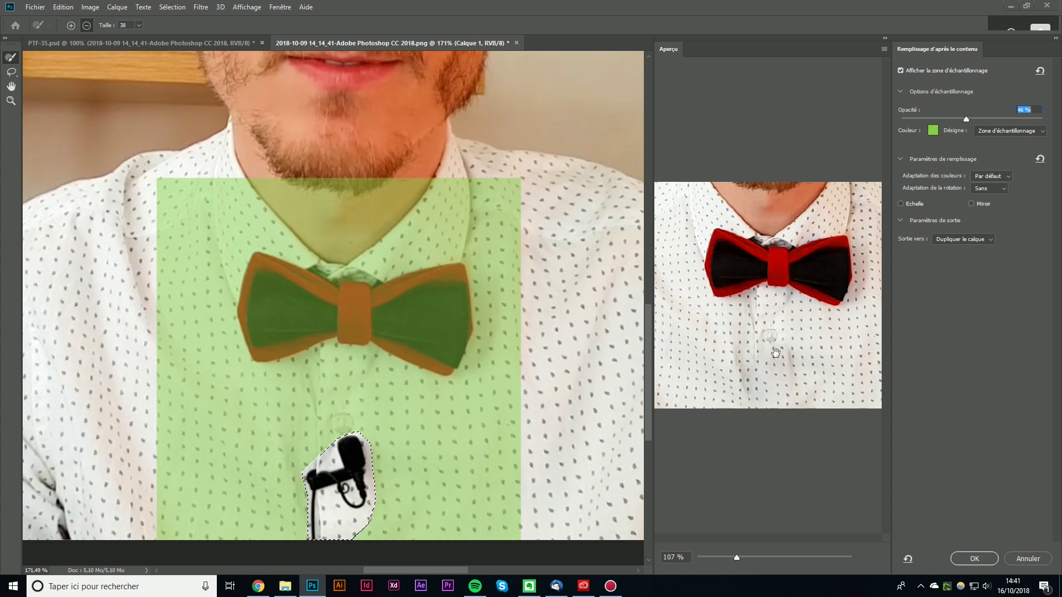
pyautogui.moveTo(509, 160)
pyautogui.mouseDown()
pyautogui.moveTo(459, 179)
pyautogui.moveTo(461, 324)
pyautogui.moveTo(202, 254)
pyautogui.moveTo(429, 299)
pyautogui.moveTo(262, 253)
pyautogui.moveTo(309, 223)
pyautogui.moveTo(305, 233)
pyautogui.moveTo(422, 234)
pyautogui.moveTo(365, 260)
pyautogui.moveTo(439, 227)
pyautogui.moveTo(478, 255)
pyautogui.mouseUp()
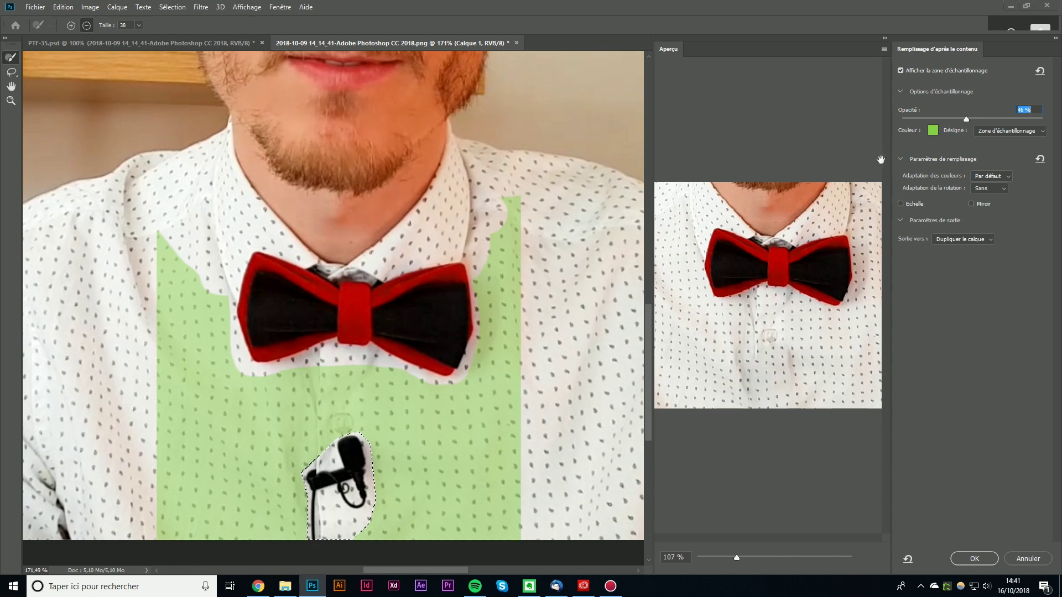
# Change the sampling overlay colour to magenta
pyautogui.click(933, 130)
pyautogui.moveTo(299, 293); pyautogui.dragTo(331, 281)
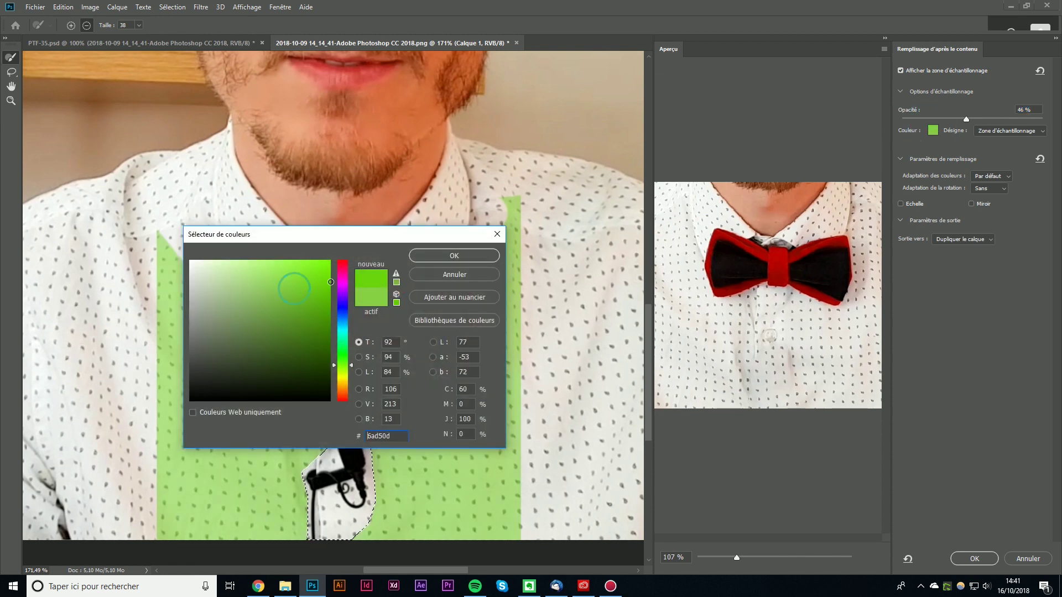
pyautogui.click(340, 283)
pyautogui.moveTo(285, 351); pyautogui.dragTo(321, 286)
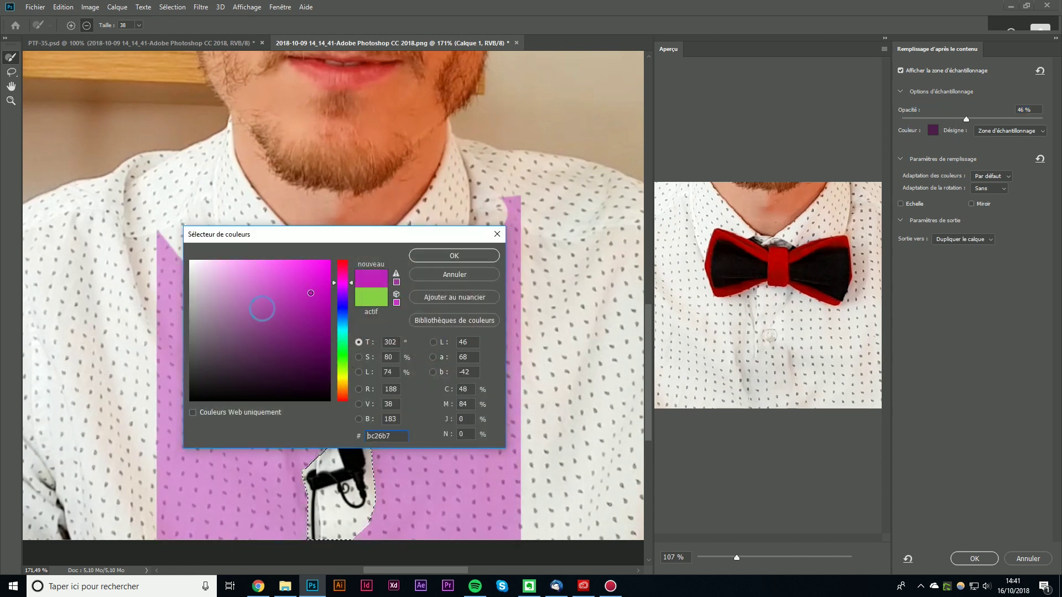
pyautogui.click(454, 255)
# Toggle the overlay to Zone exclue and back, then remove the shirt button from sampling
pyautogui.click(988, 135)
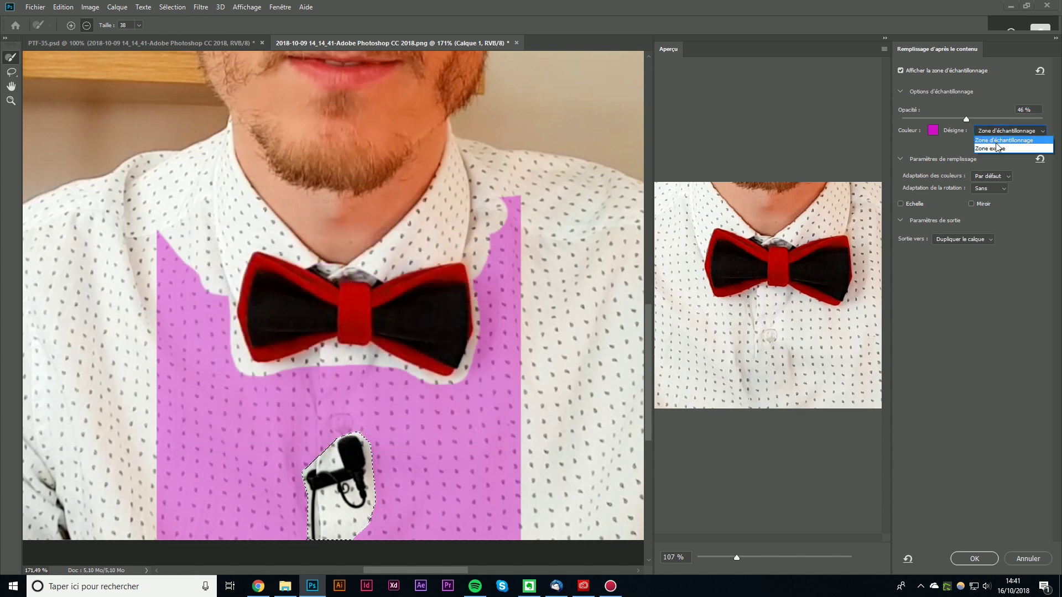
pyautogui.click(997, 149)
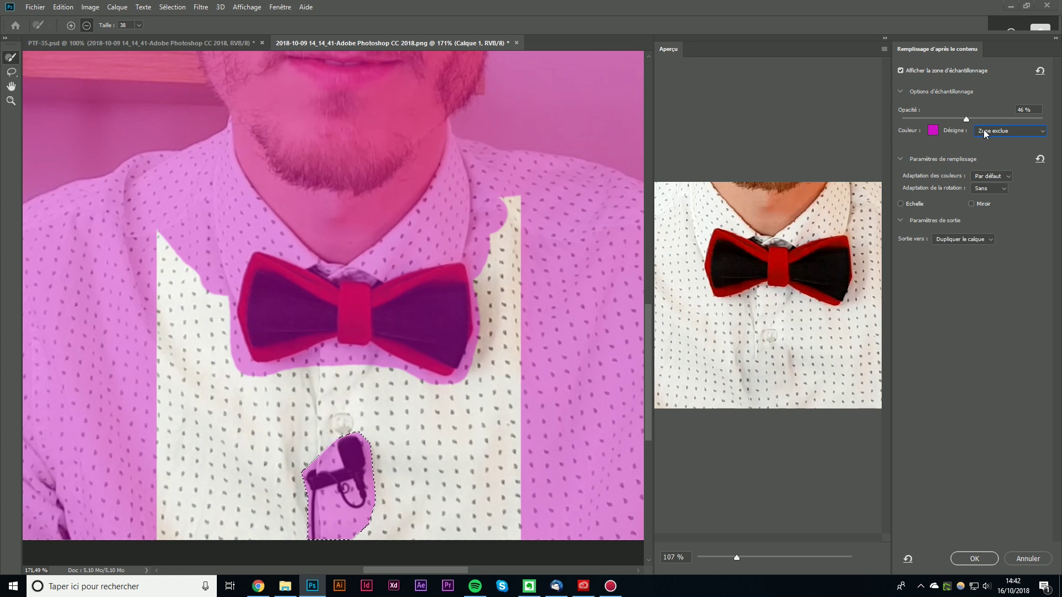
pyautogui.click(984, 133)
pyautogui.click(1011, 142)
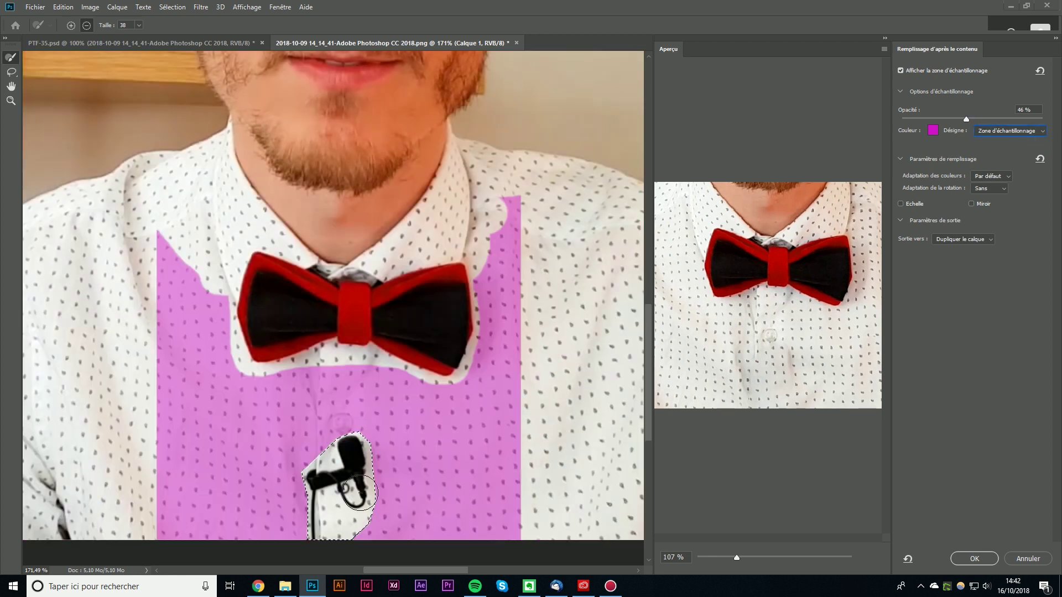
pyautogui.click(343, 426)
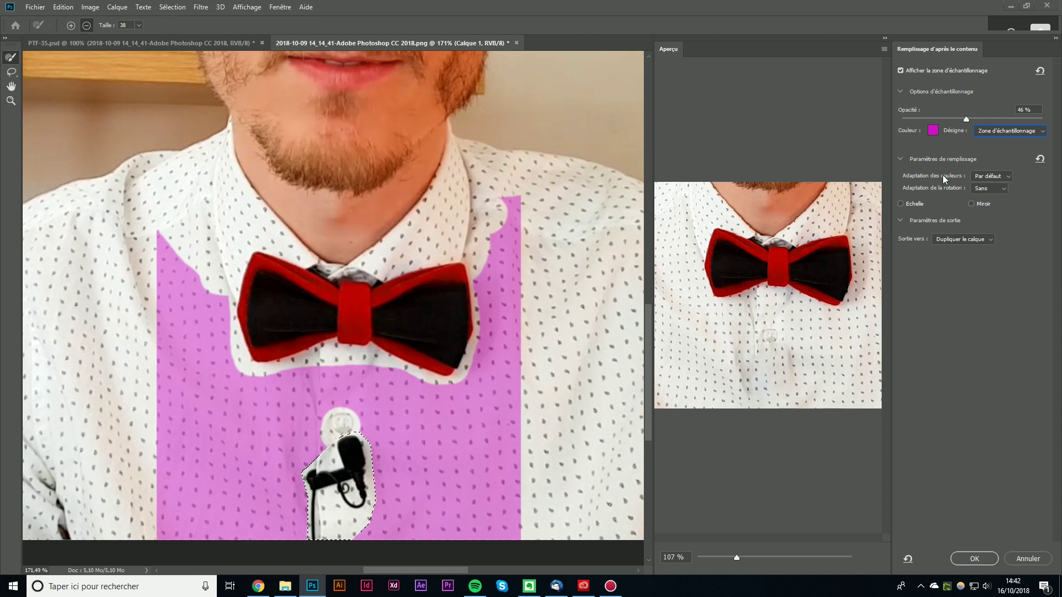
# Apply the content-aware fill with Elevée colour adaptation, rotation Sans, output to Dupliquer le calque
pyautogui.click(990, 176)
pyautogui.click(987, 199)
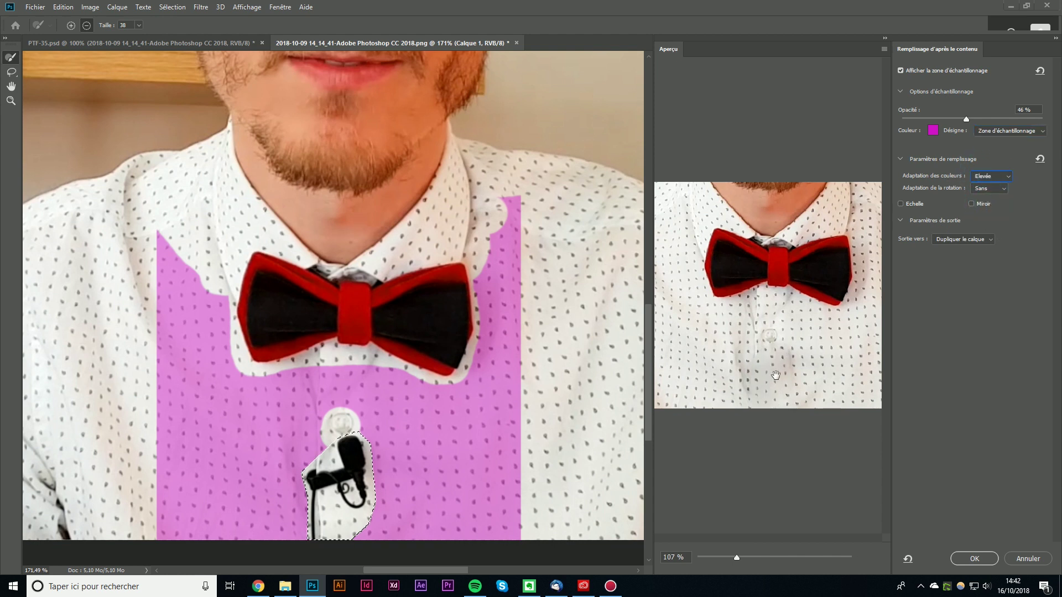
pyautogui.click(990, 176)
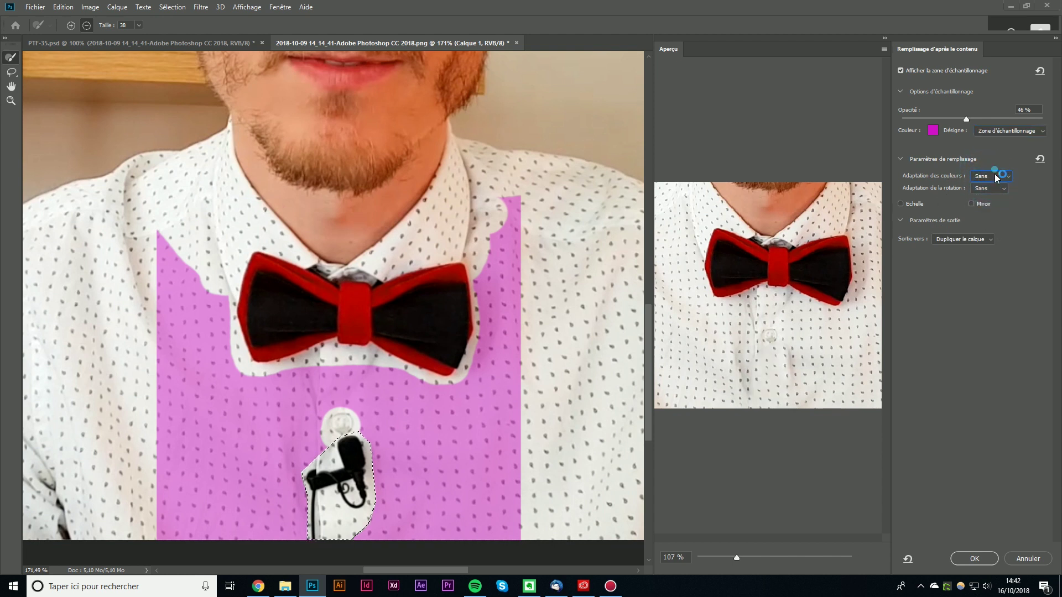
pyautogui.click(994, 175)
pyautogui.click(990, 203)
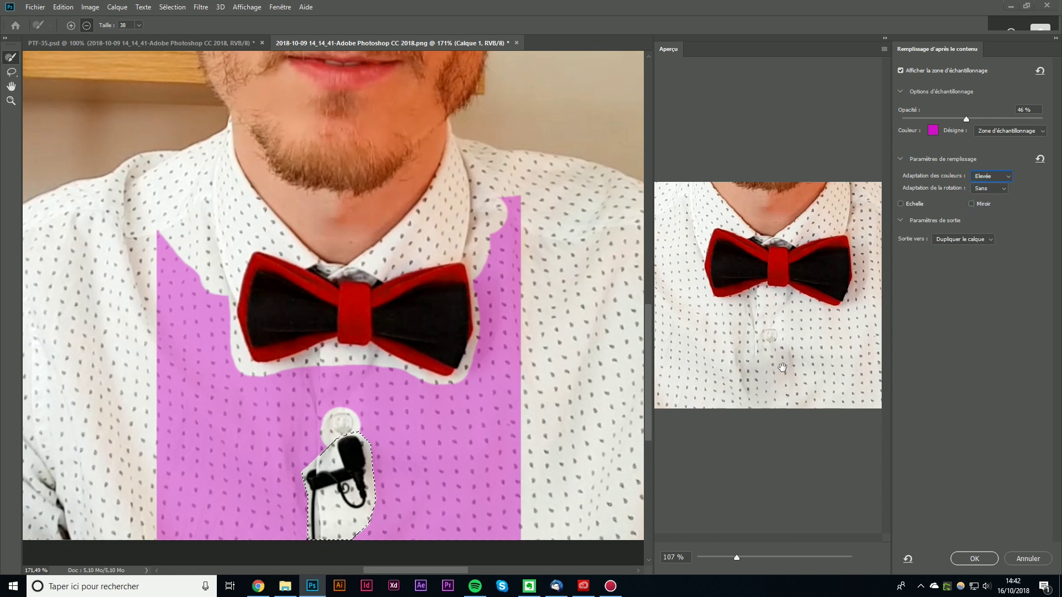
pyautogui.click(1004, 192)
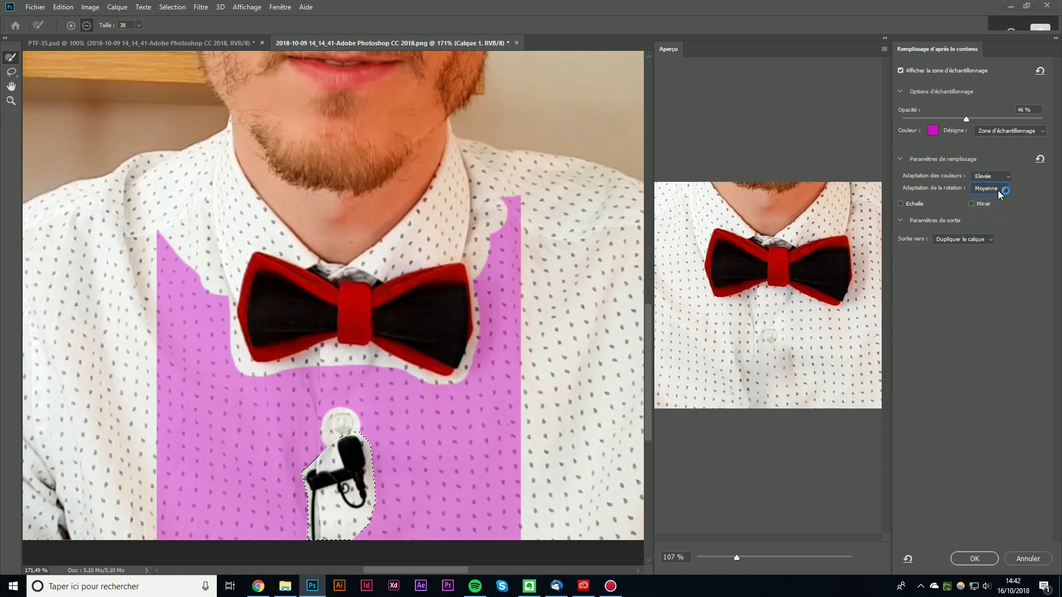
pyautogui.click(988, 190)
pyautogui.click(977, 240)
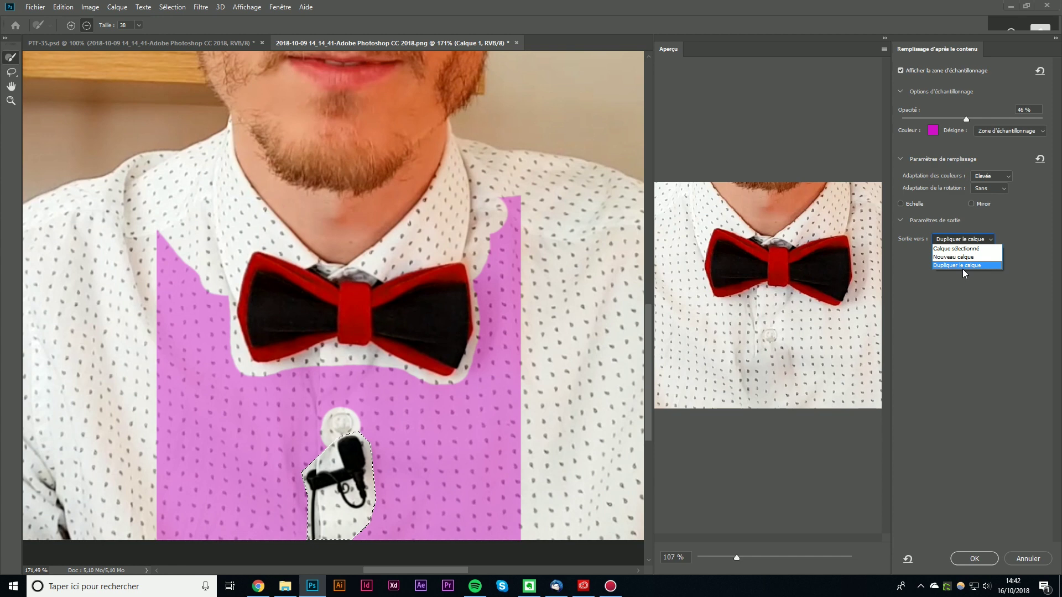
pyautogui.click(963, 265)
pyautogui.click(974, 558)
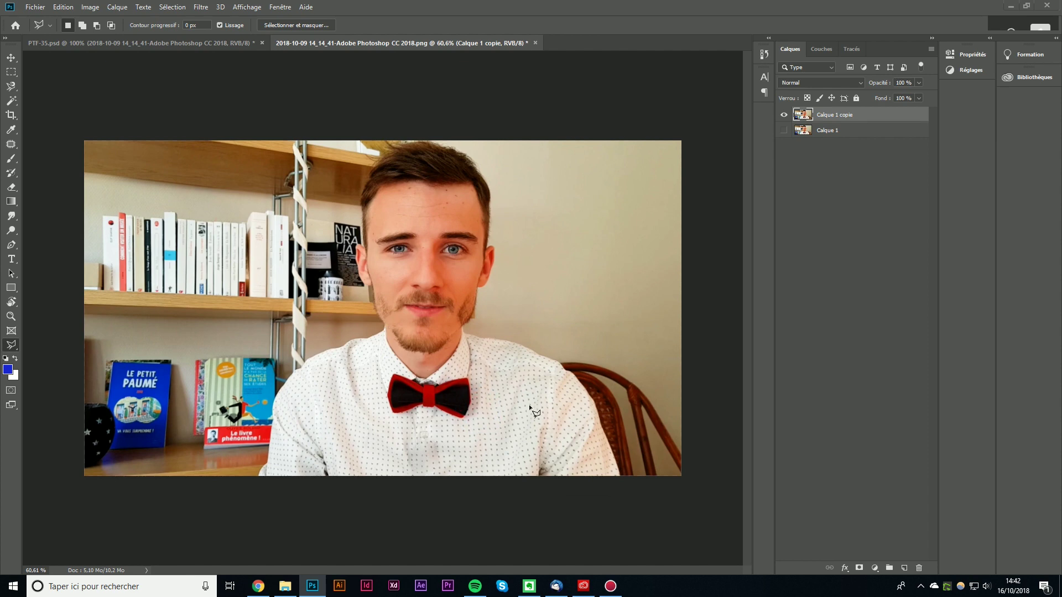
# Zoom in and out on the retouched portrait with the Move tool
pyautogui.press('v')
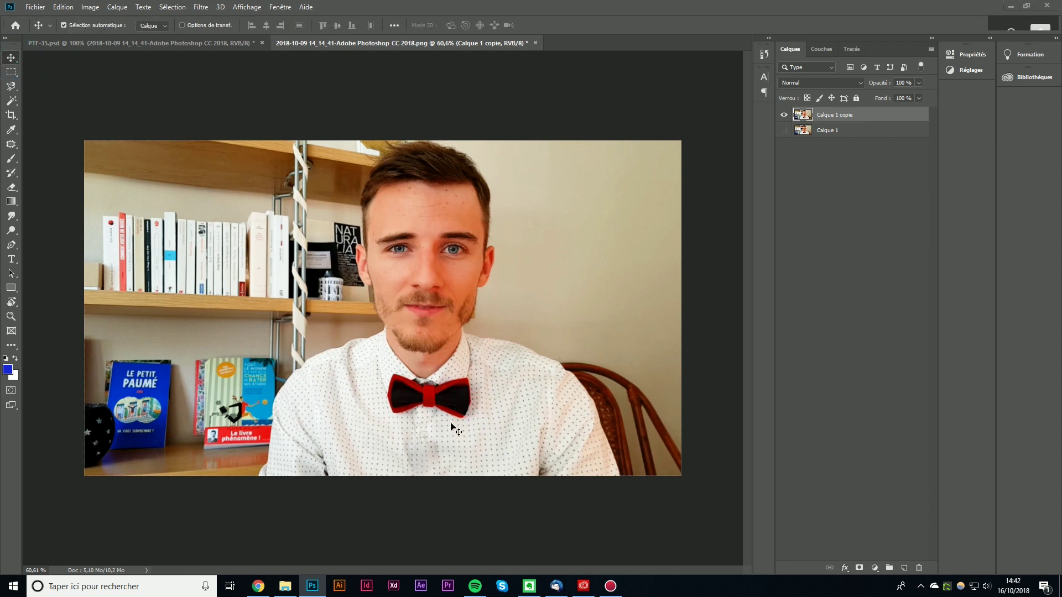
pyautogui.scroll(5, 447, 469)
pyautogui.scroll(-1, 431, 461)
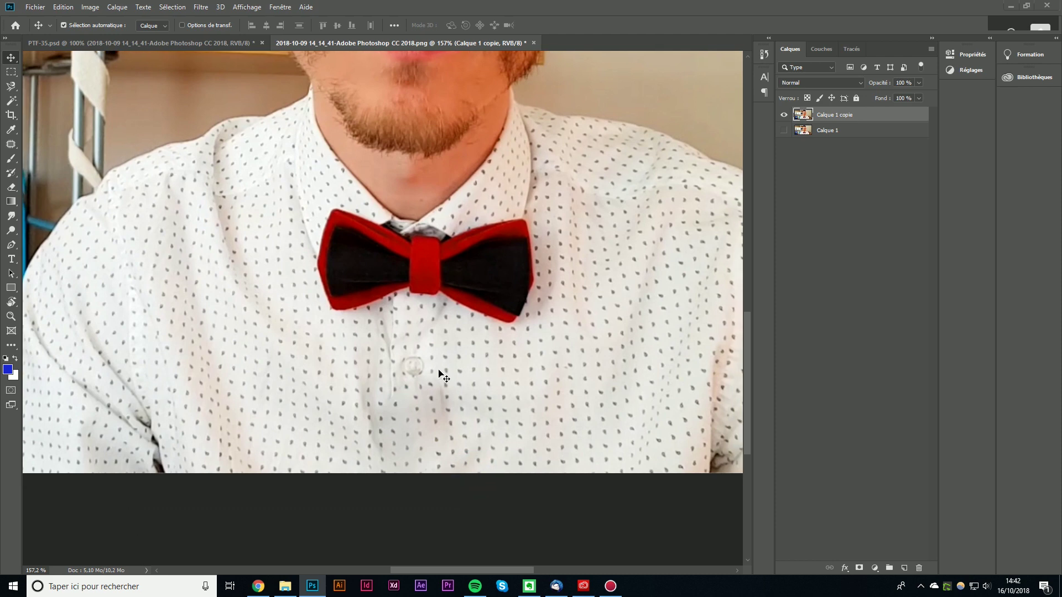
pyautogui.scroll(3, 441, 409)
pyautogui.scroll(2, 442, 411)
pyautogui.scroll(-2, 449, 418)
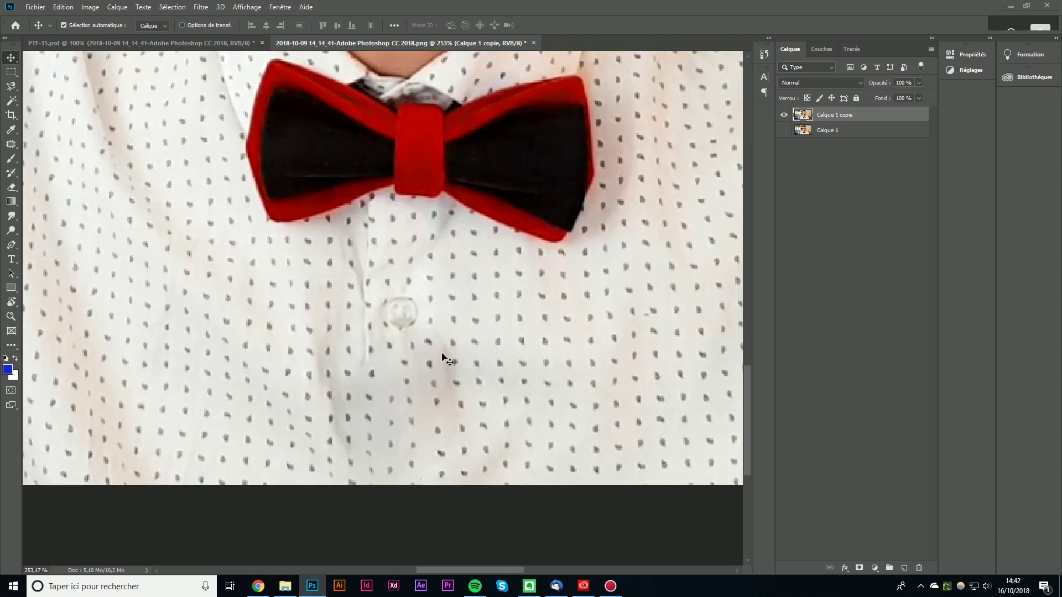
pyautogui.scroll(-5, 452, 378)
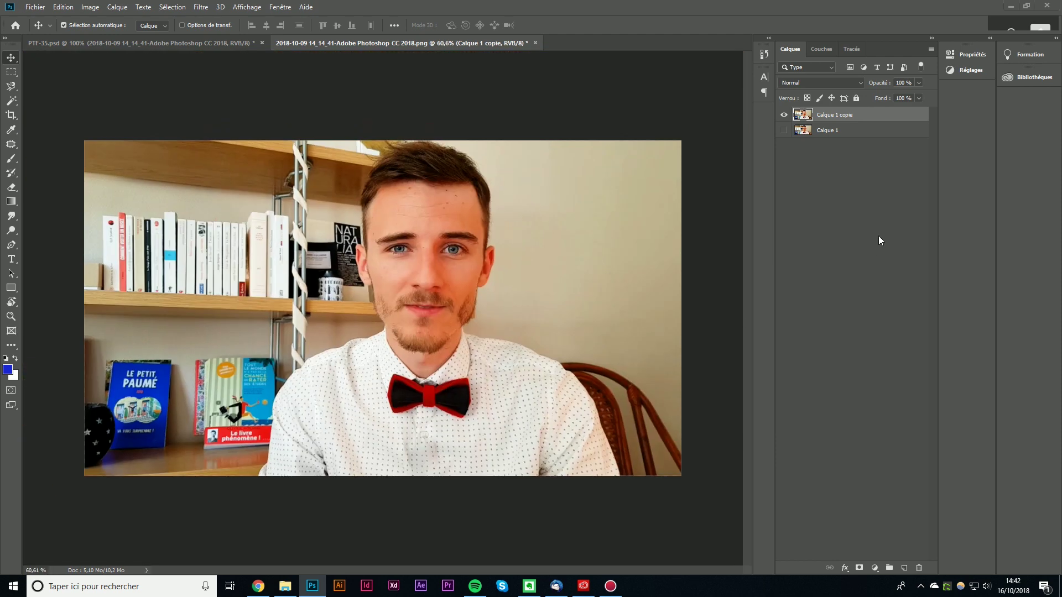
# Compare the microphone-free copy with the original layer, then return to PTF-35.psd
pyautogui.click(783, 114)
pyautogui.click(783, 130)
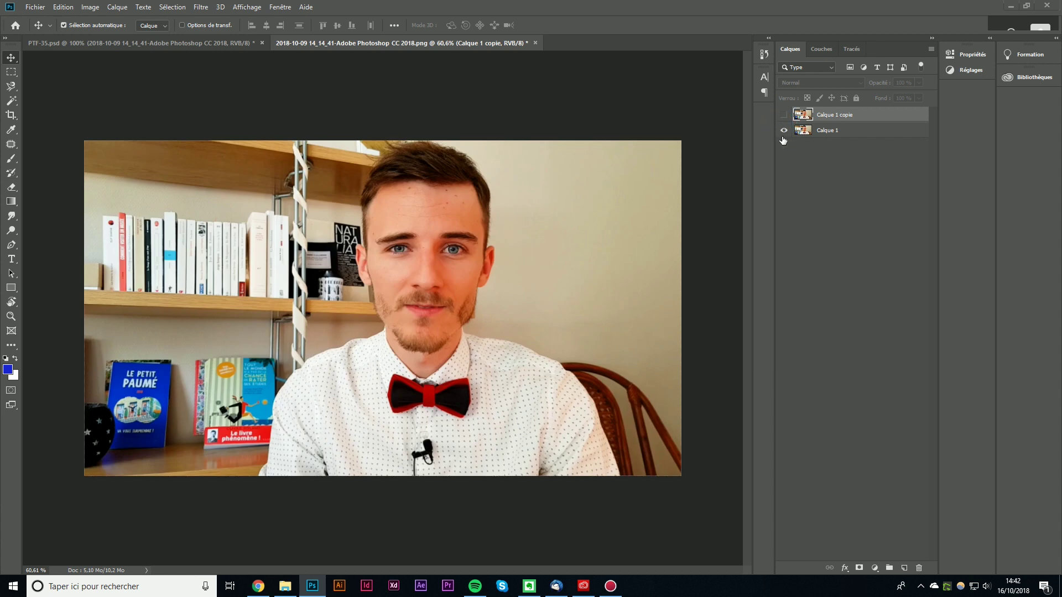
pyautogui.click(783, 130)
pyautogui.click(784, 115)
pyautogui.scroll(-2, 552, 297)
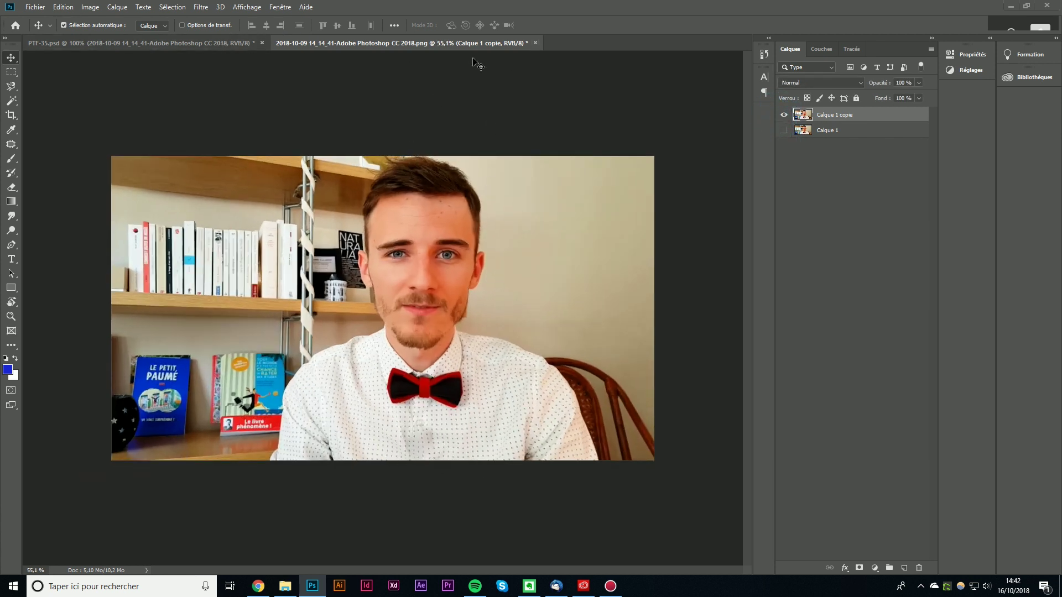
pyautogui.click(190, 42)
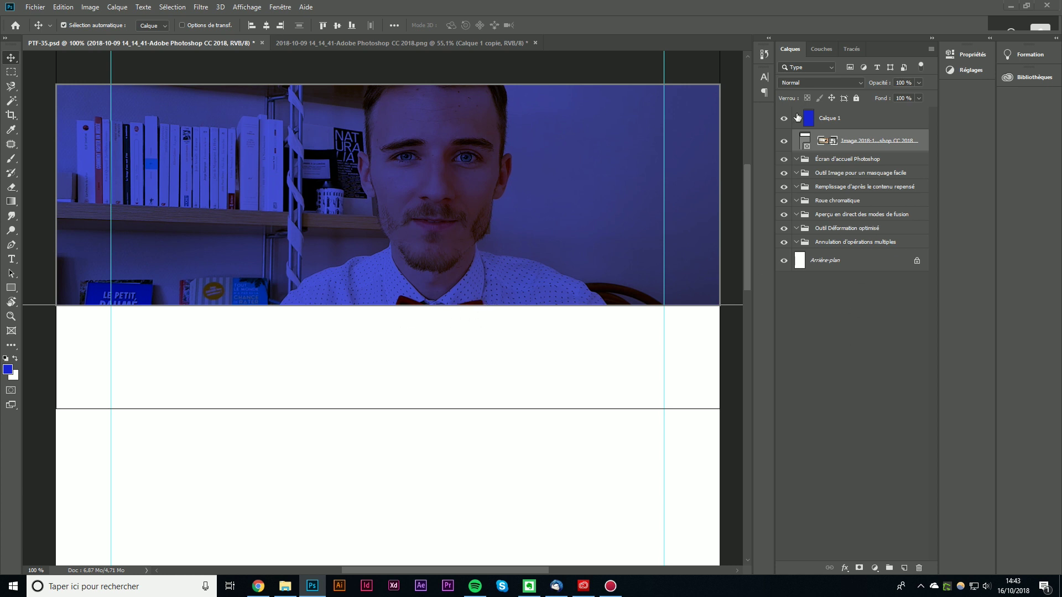
# Draw a placeholder paragraph text box over the portrait in white (ffffff)
pyautogui.click(11, 259)
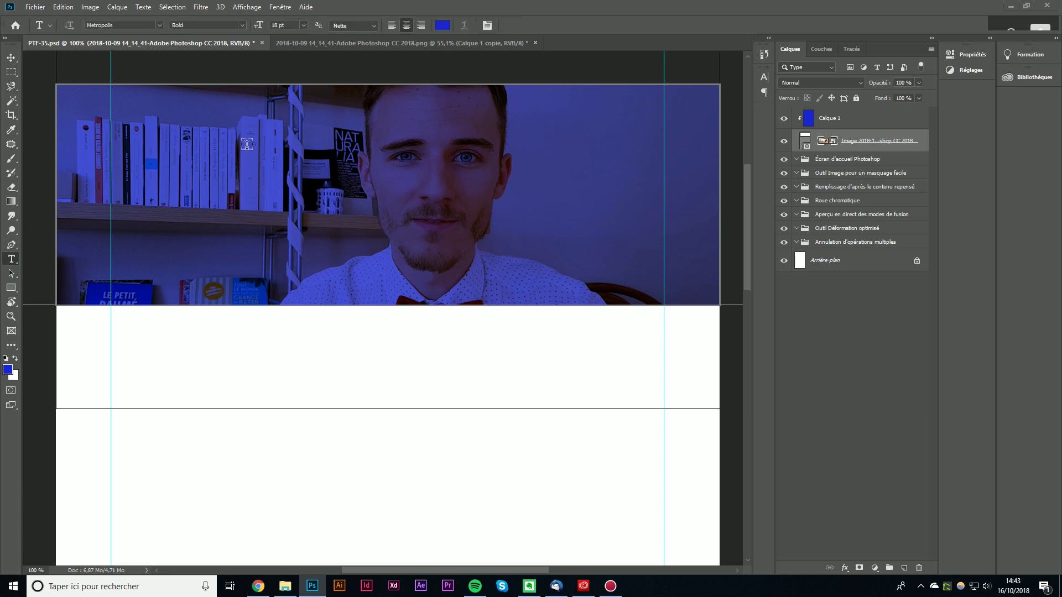
pyautogui.moveTo(243, 126); pyautogui.dragTo(551, 279)
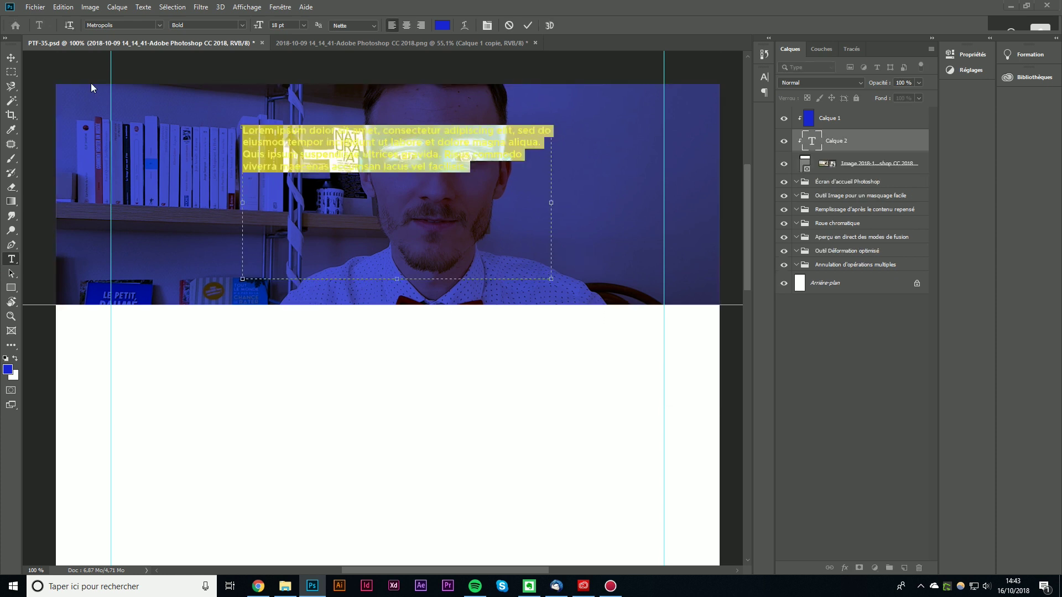
pyautogui.press('Escape')
pyautogui.moveTo(212, 135); pyautogui.dragTo(518, 300)
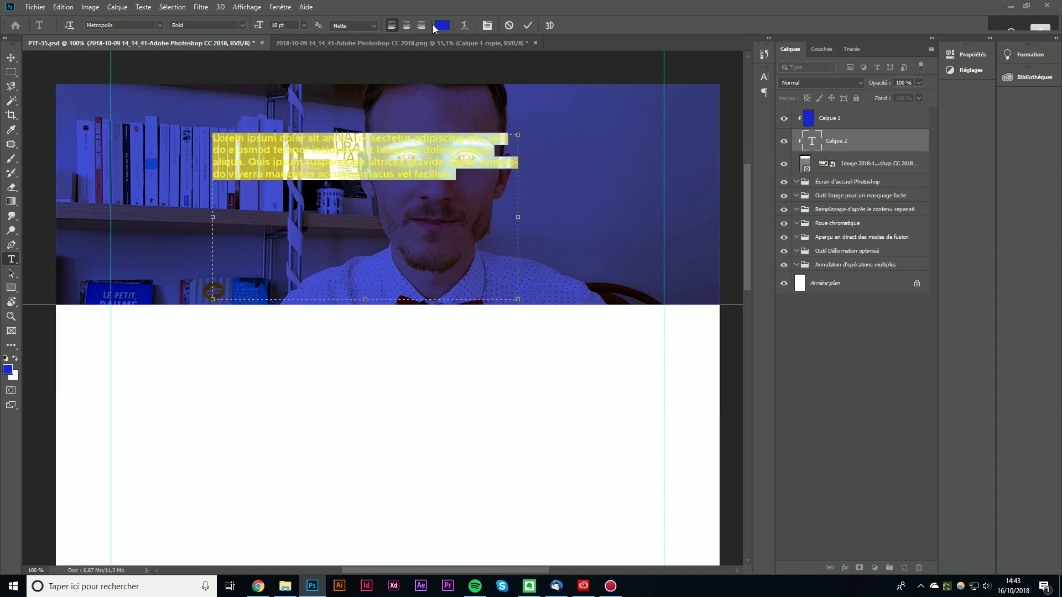
pyautogui.click(436, 26)
pyautogui.write('ffffff')
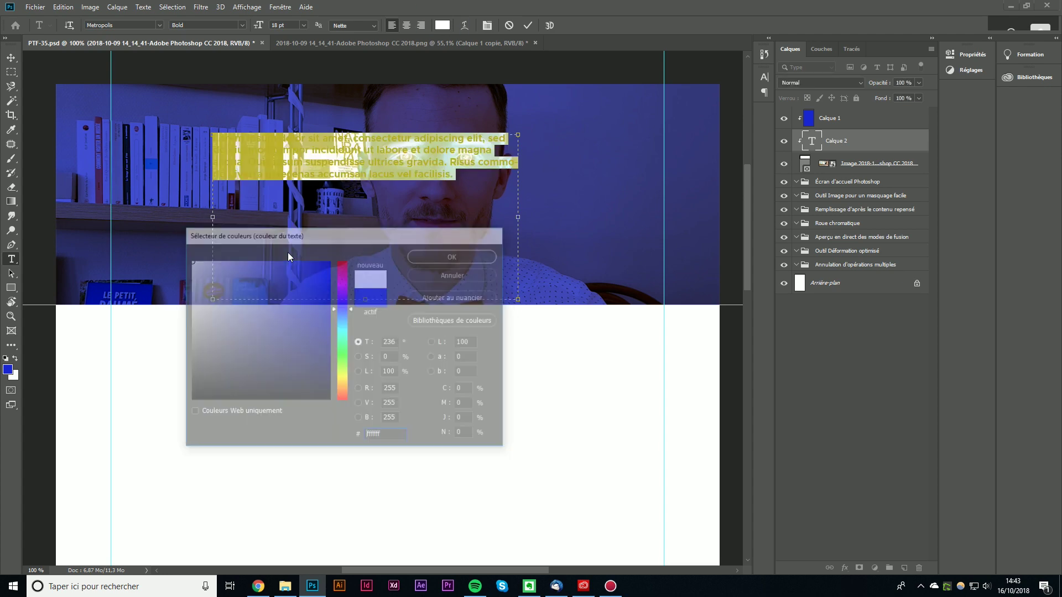
pyautogui.click(11, 58)
# Unclip the text layer from the blue layer and centre-align the paragraph
pyautogui.moveTo(837, 138); pyautogui.dragTo(846, 117)
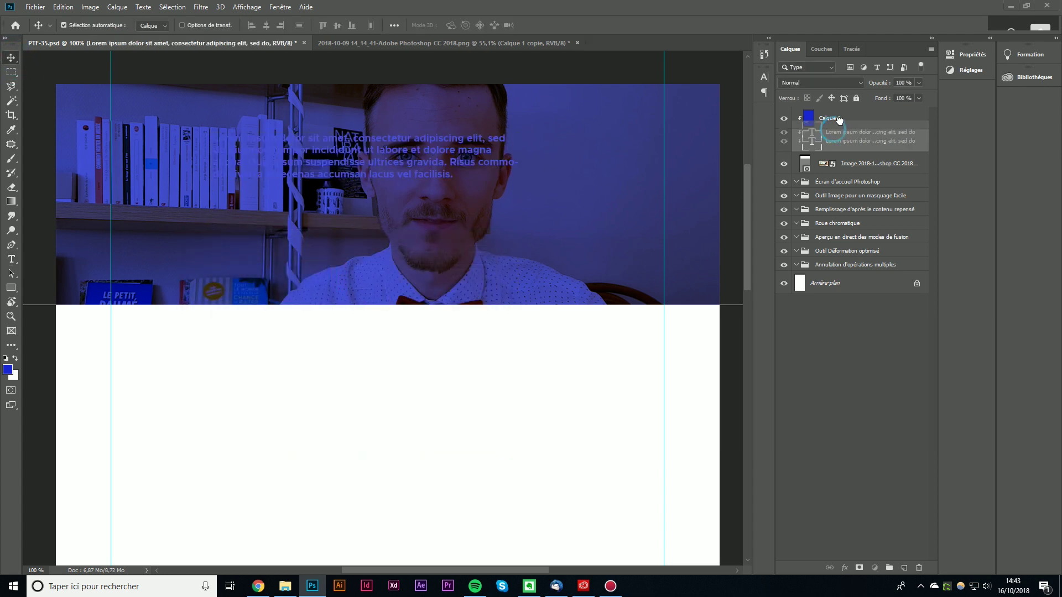
pyautogui.keyDown('alt'); pyautogui.click(846, 129); pyautogui.keyUp('alt')
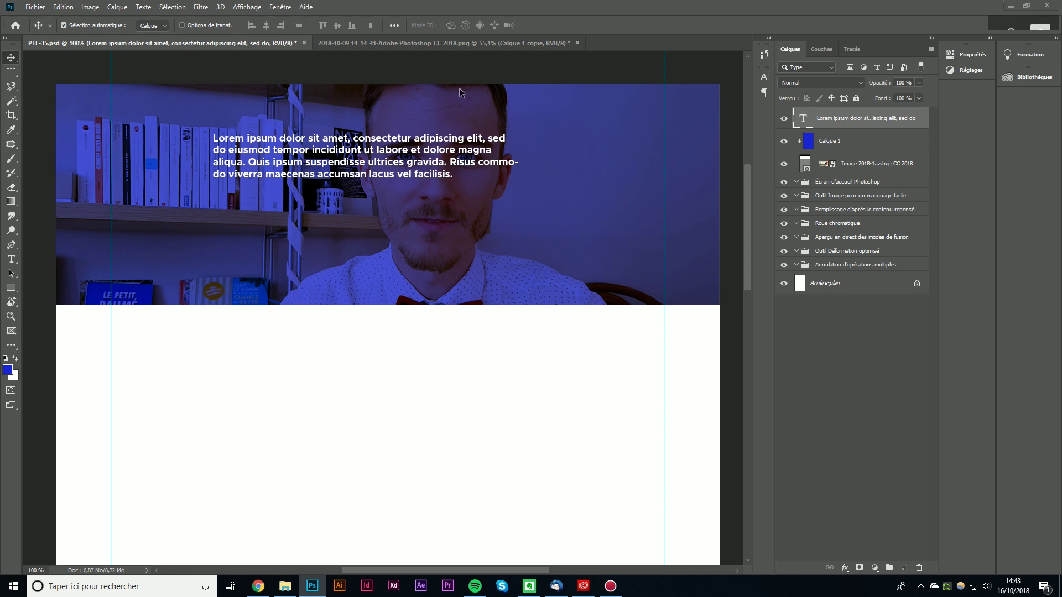
pyautogui.doubleClick(337, 174)
pyautogui.click(280, 7)
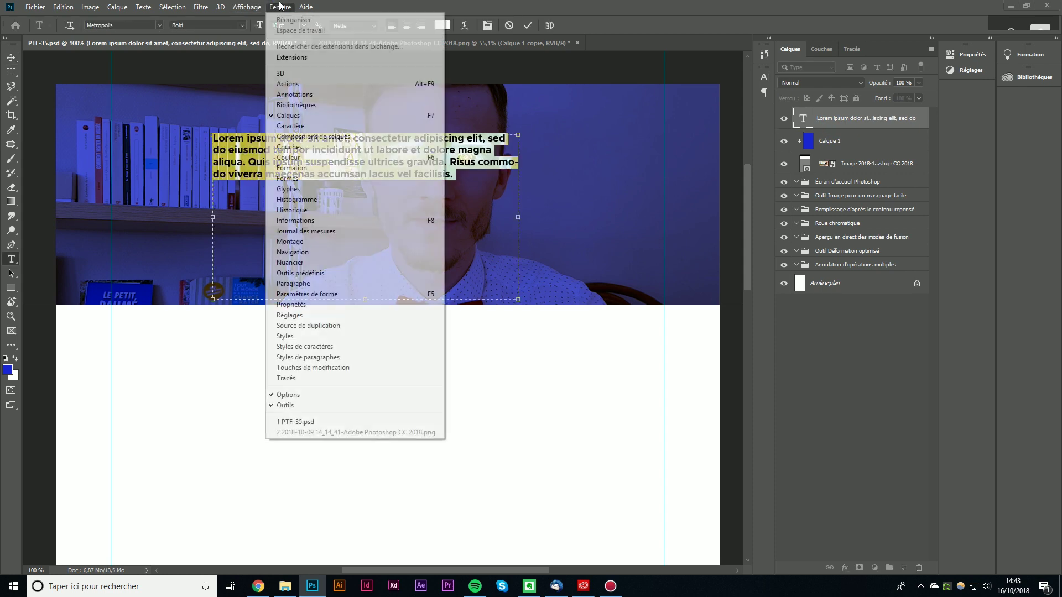
pyautogui.click(323, 284)
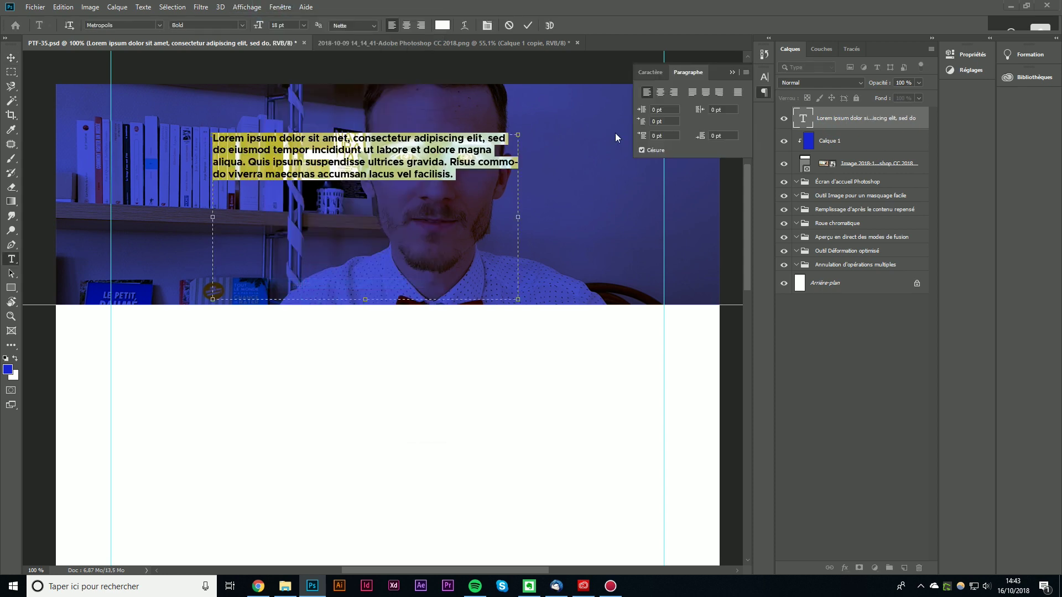
pyautogui.click(660, 92)
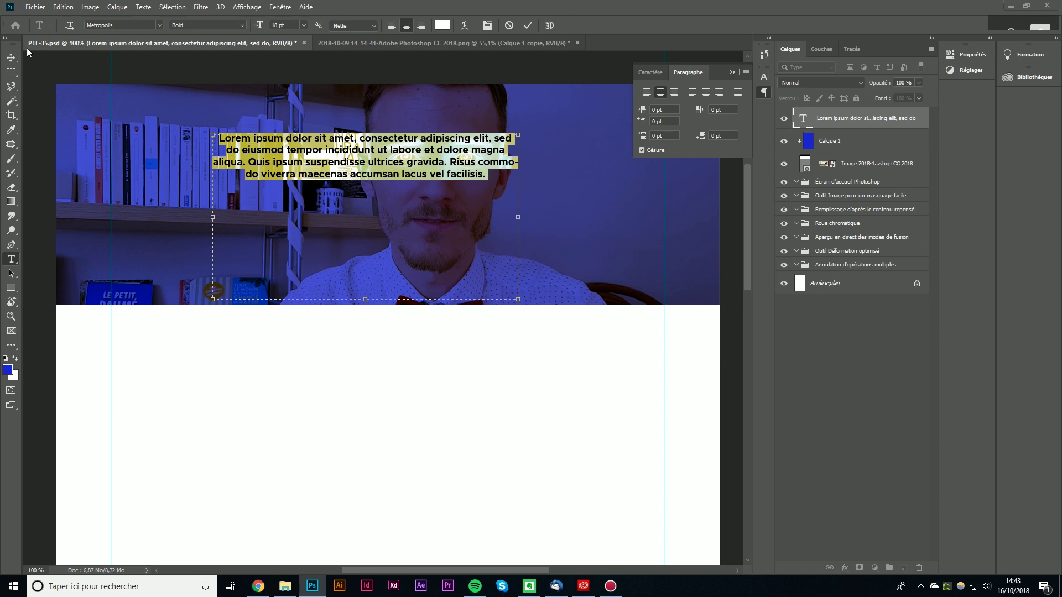
# Set the paragraph font to Thin and move it down onto the lower portrait
pyautogui.click(176, 25)
pyautogui.click(209, 67)
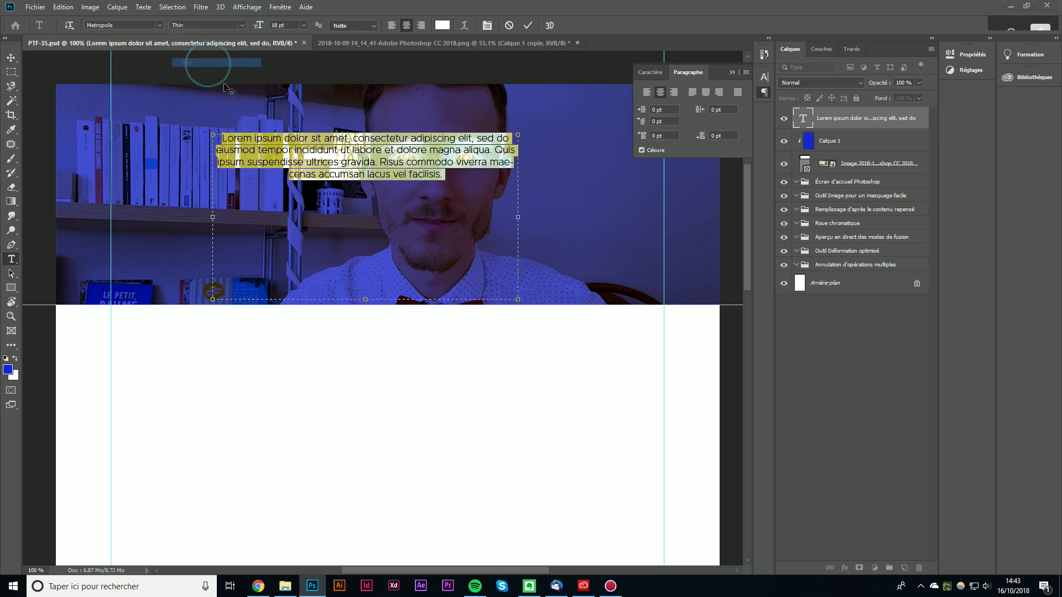
pyautogui.click(10, 57)
pyautogui.doubleClick(395, 174)
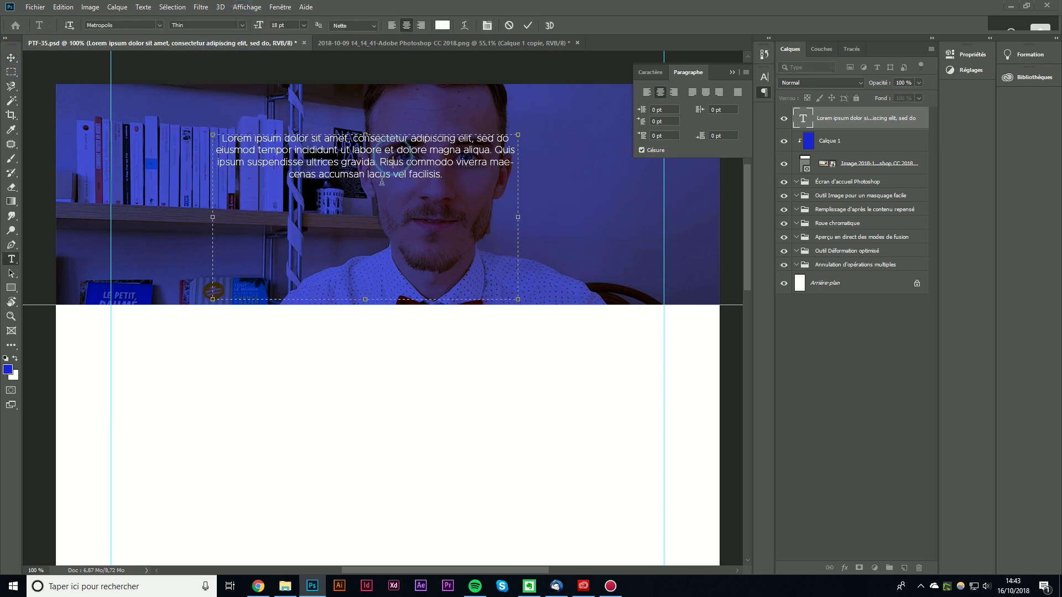
pyautogui.click(10, 58)
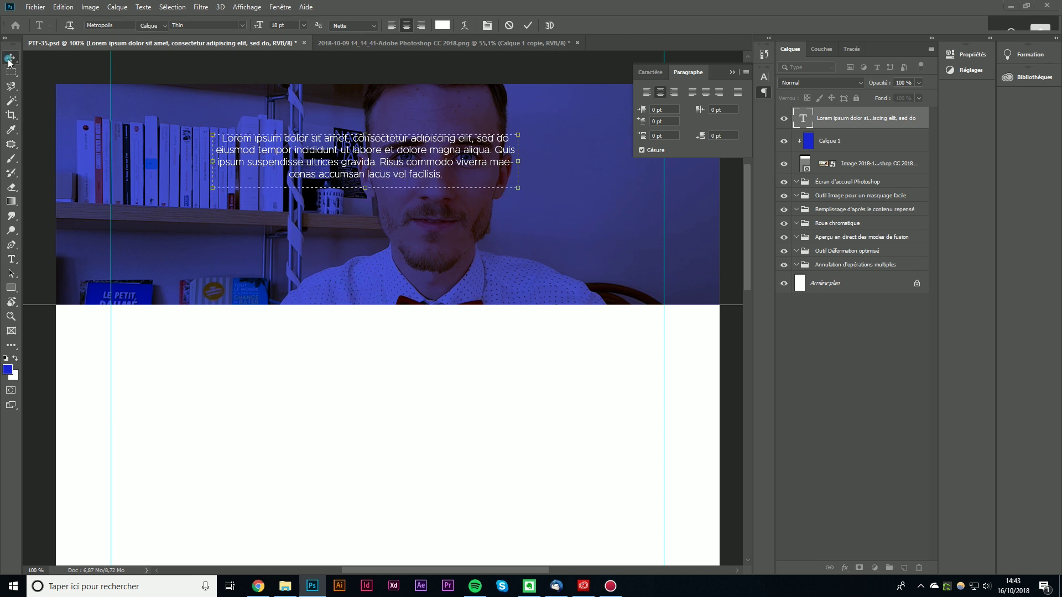
pyautogui.hotkey('ctrl', 'a')
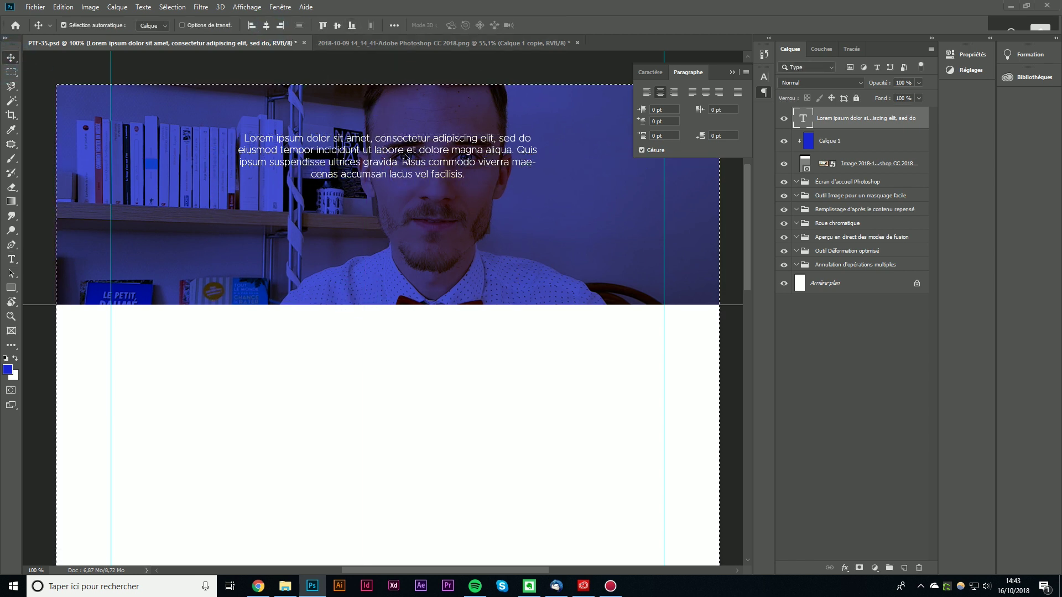
pyautogui.moveTo(407, 155); pyautogui.dragTo(428, 216)
pyautogui.hotkey('ctrl', 'd')
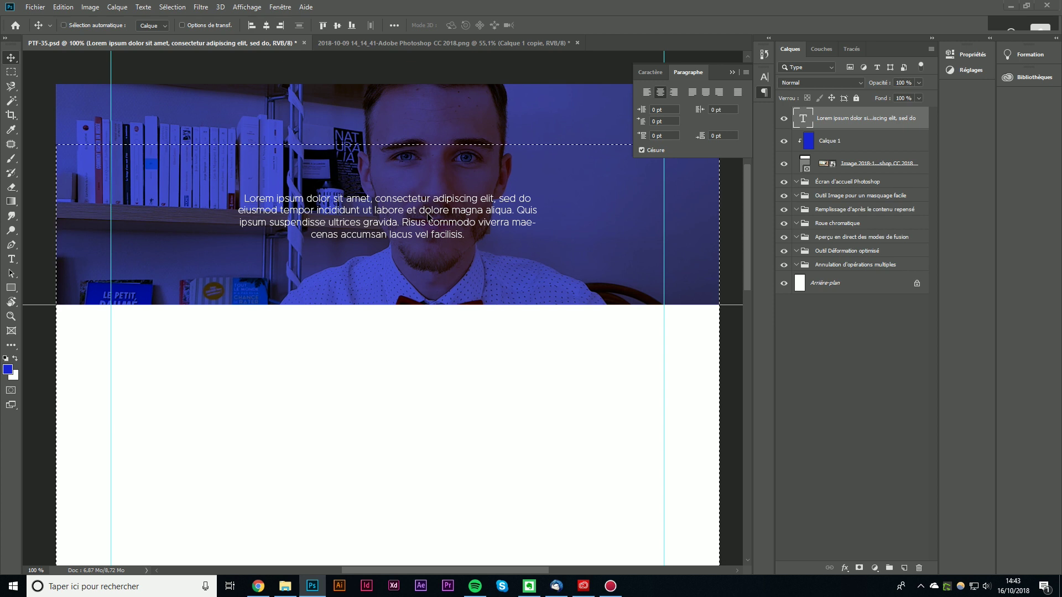
pyautogui.hotkey('shift', 'Down')
pyautogui.hotkey('shift', 'Down')
# Create the 'Pour Toi Freelance' title text box in Extra Bold
pyautogui.click(736, 73)
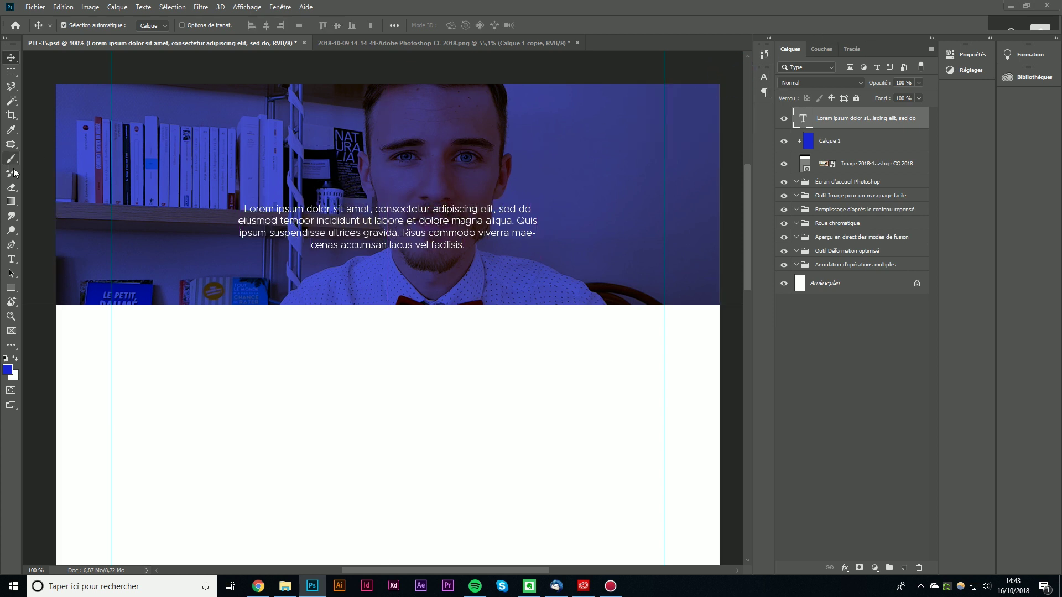
pyautogui.click(11, 259)
pyautogui.moveTo(227, 107); pyautogui.dragTo(497, 171)
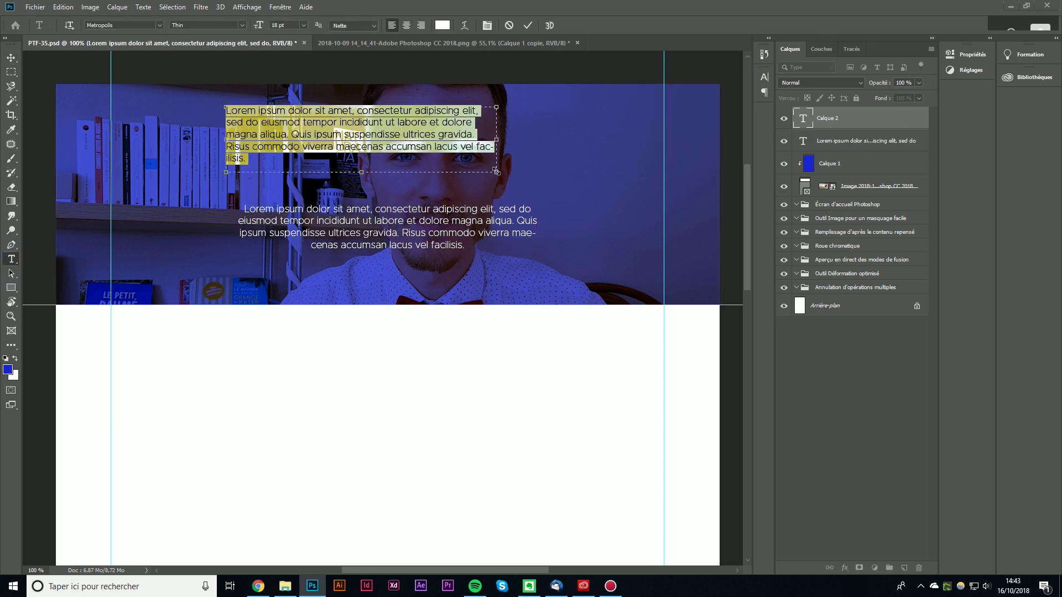
pyautogui.press('BackSpace')
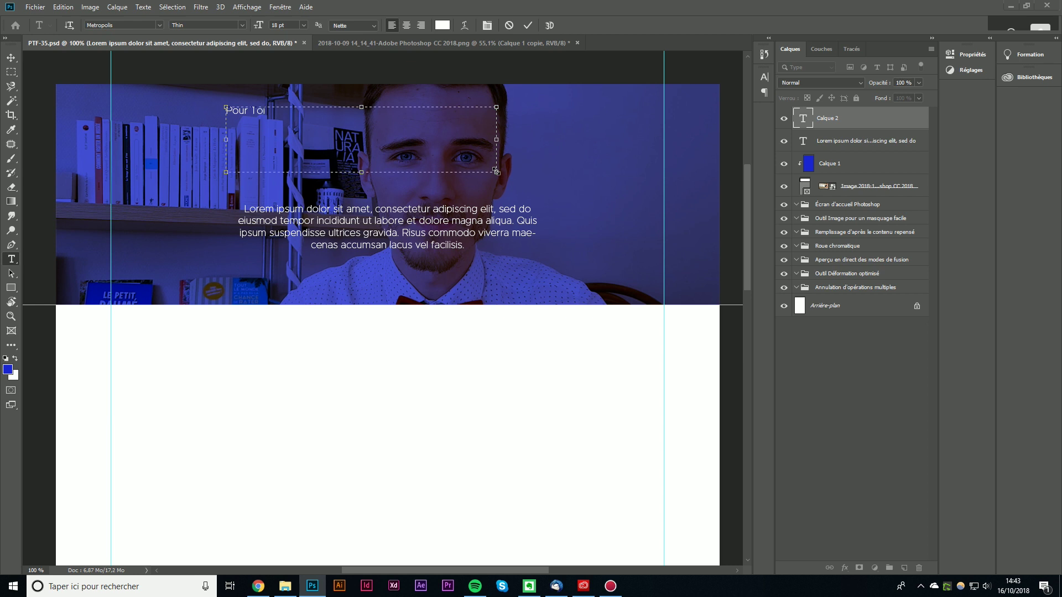
pyautogui.hotkey('ctrl', 'a')
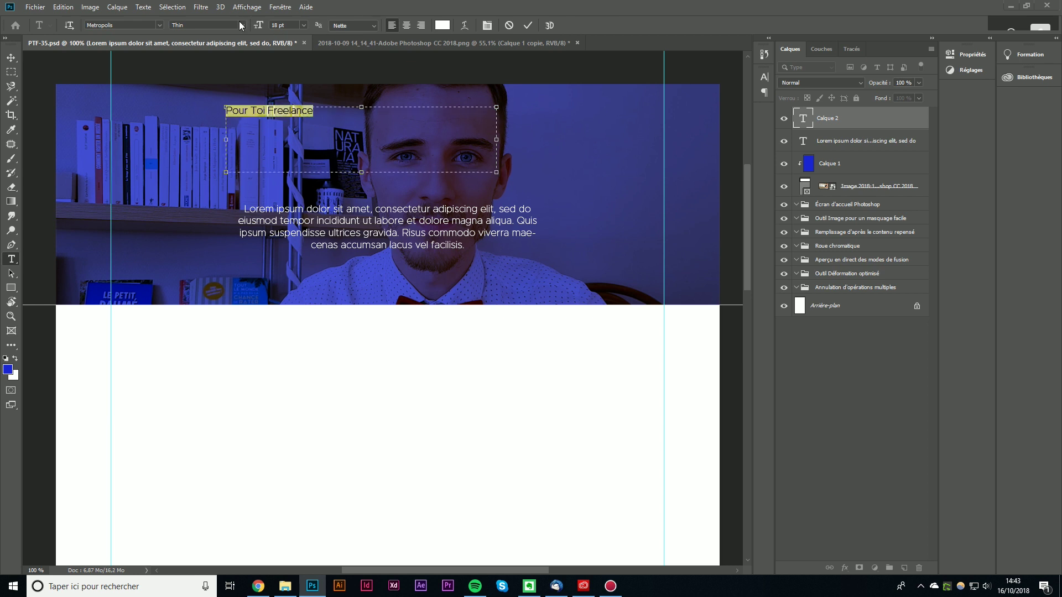
pyautogui.click(241, 25)
pyautogui.click(216, 160)
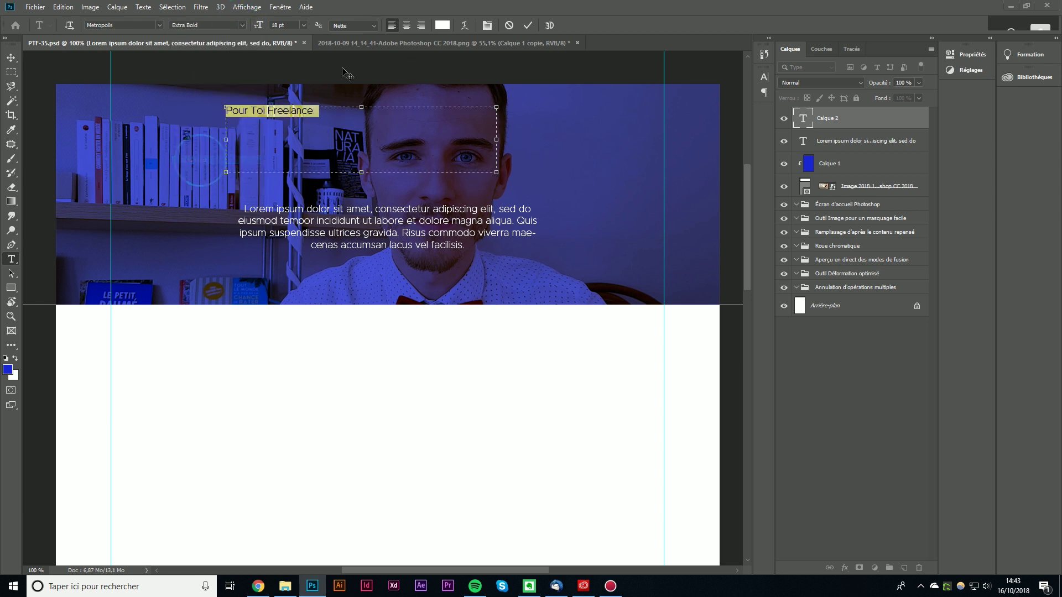
# Make the title 36 pt, centre-aligned, and position it centred just above the paragraph
pyautogui.click(304, 25)
pyautogui.click(288, 134)
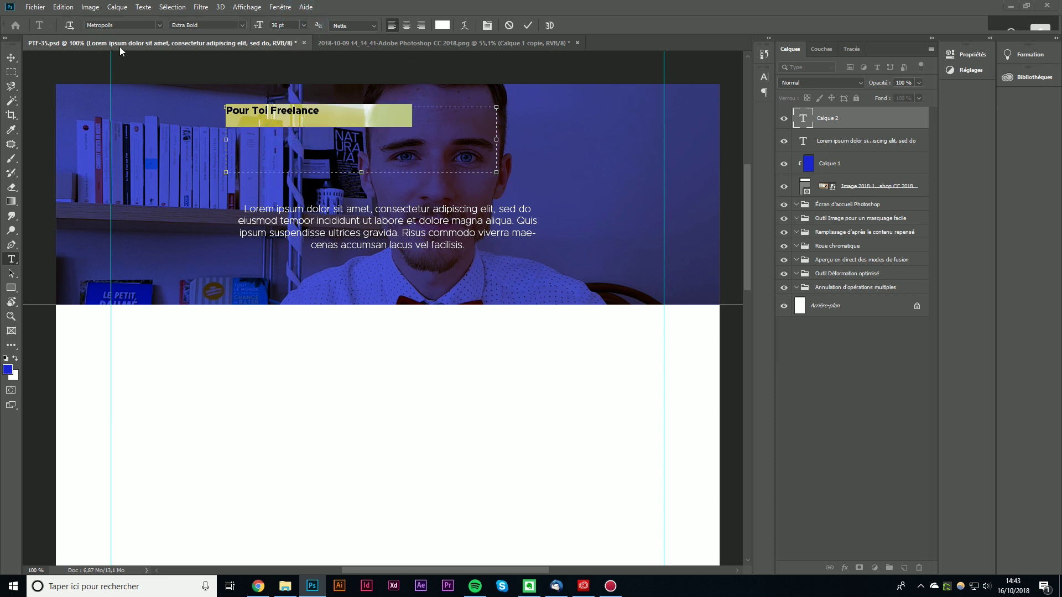
pyautogui.click(406, 25)
pyautogui.click(11, 57)
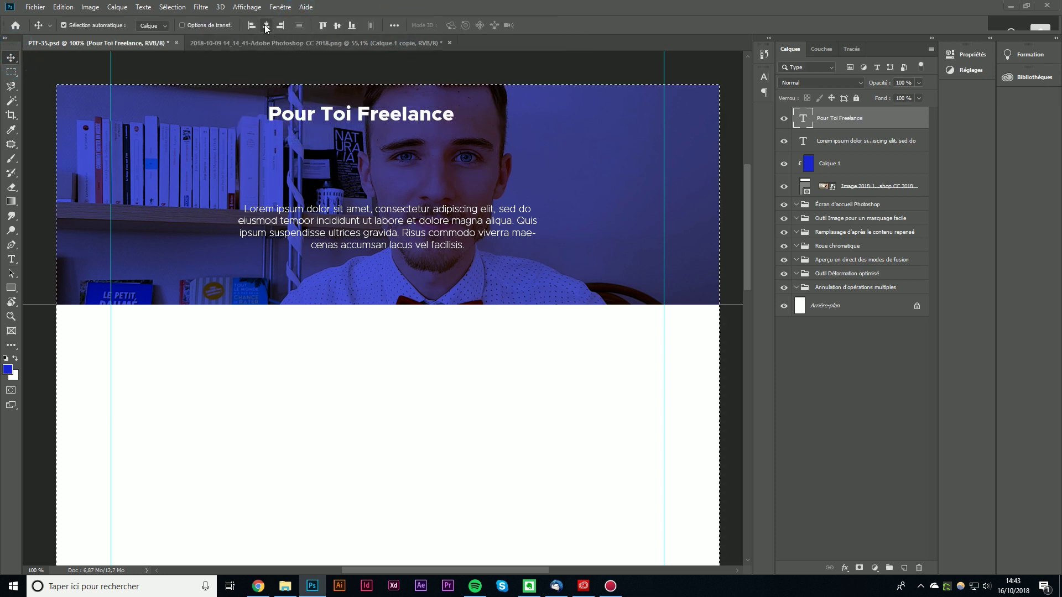
pyautogui.moveTo(411, 117)
pyautogui.mouseDown()
pyautogui.moveTo(437, 118)
pyautogui.moveTo(437, 183)
pyautogui.mouseUp()
pyautogui.moveTo(441, 222); pyautogui.dragTo(441, 215)
pyautogui.moveTo(505, 250); pyautogui.dragTo(516, 219)
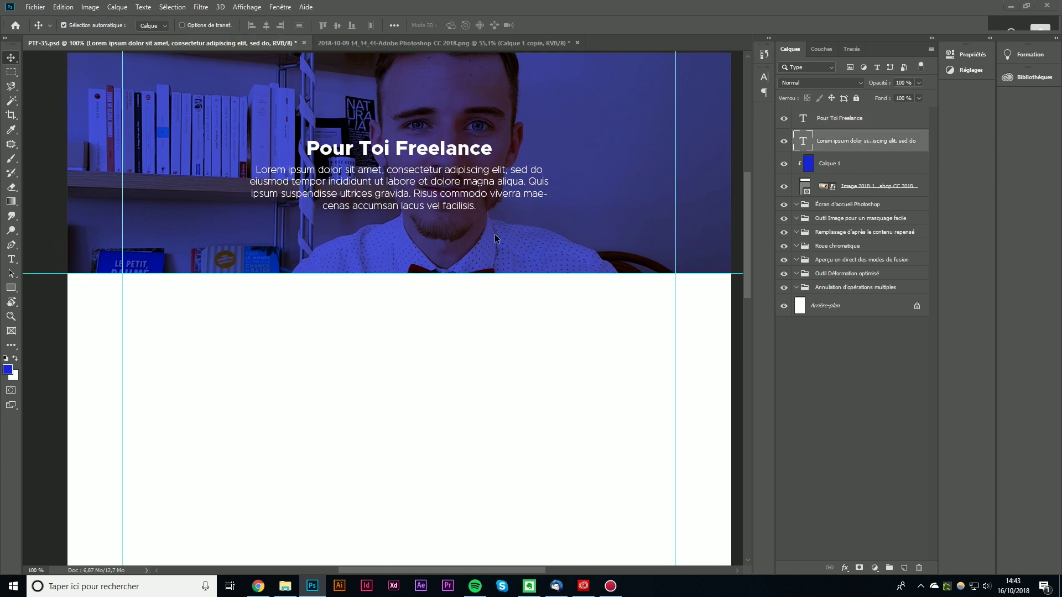
# Draw a blue square in the white section and nudge it slightly right
pyautogui.click(10, 288)
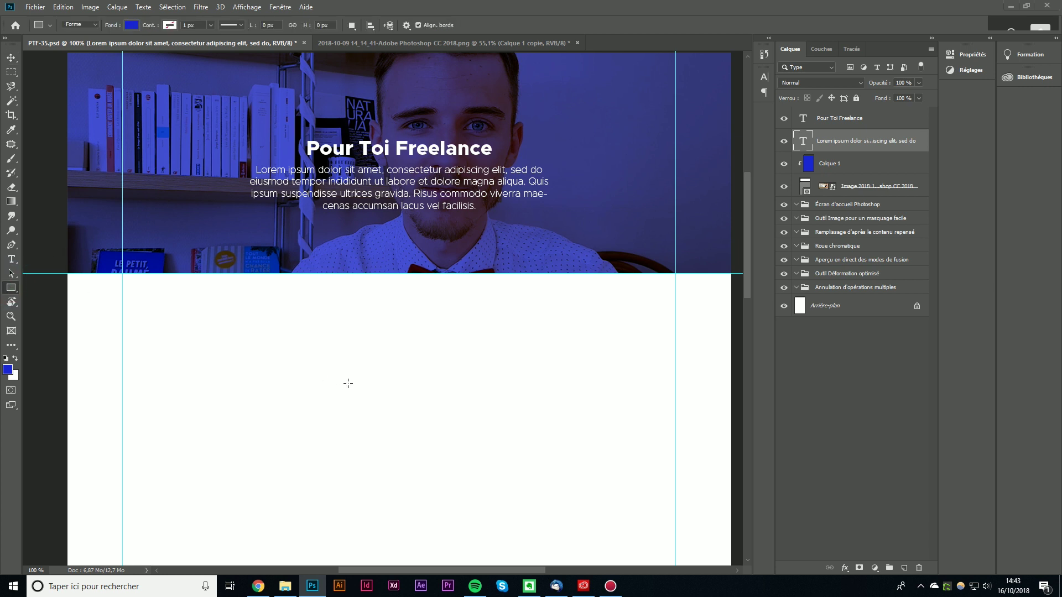
pyautogui.moveTo(229, 311); pyautogui.dragTo(346, 426)
pyautogui.click(11, 57)
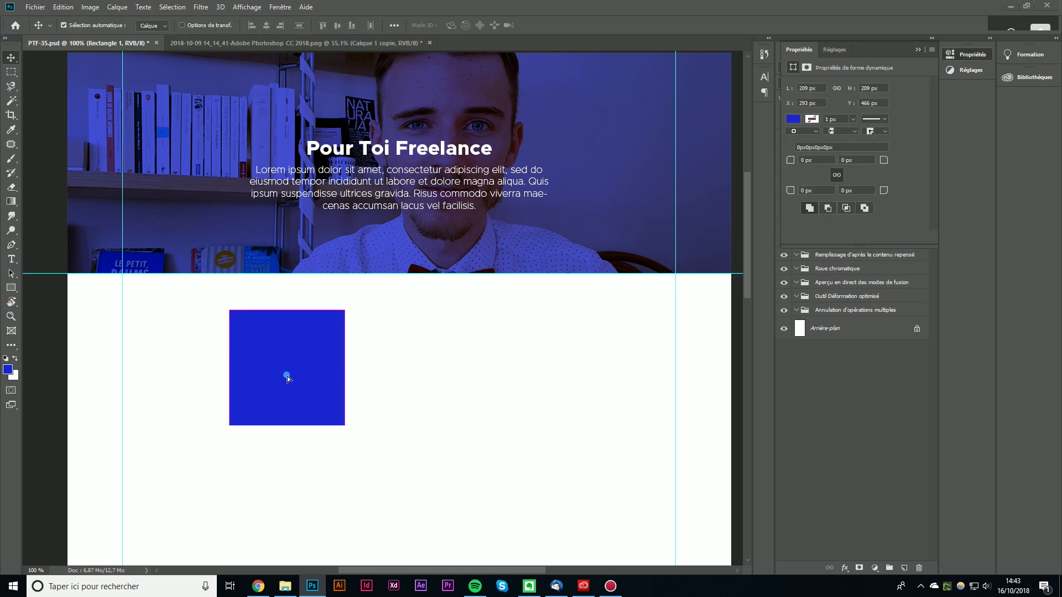
pyautogui.moveTo(312, 390); pyautogui.dragTo(299, 390)
# Free-transform the blue square with its pivot snapped to the top-left corner, undoing a trial rotation
pyautogui.hotkey('ctrl', 't')
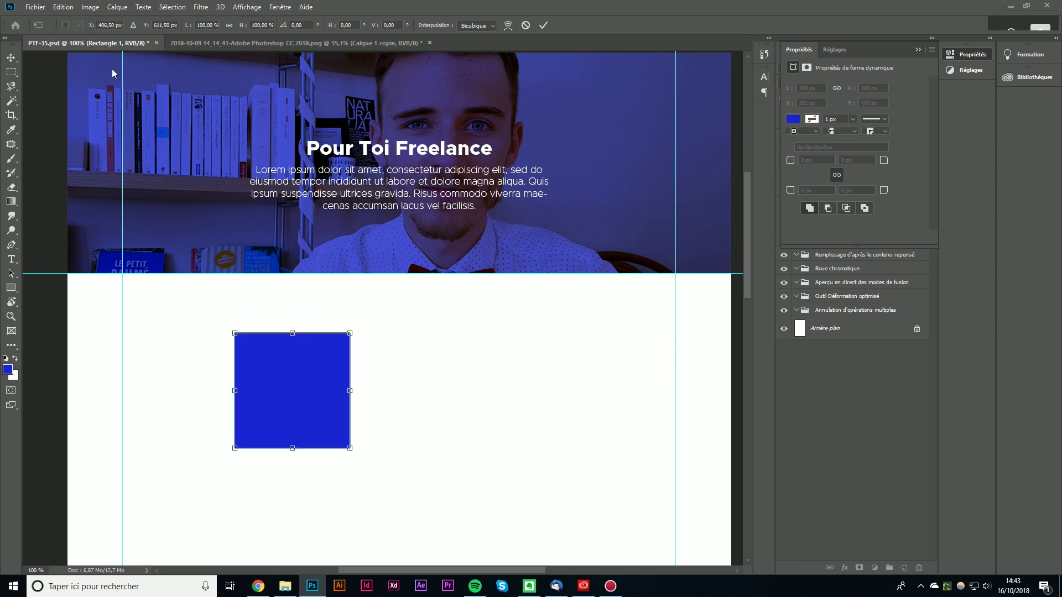
pyautogui.click(65, 25)
pyautogui.moveTo(297, 391); pyautogui.dragTo(329, 367)
pyautogui.moveTo(387, 333); pyautogui.dragTo(370, 339)
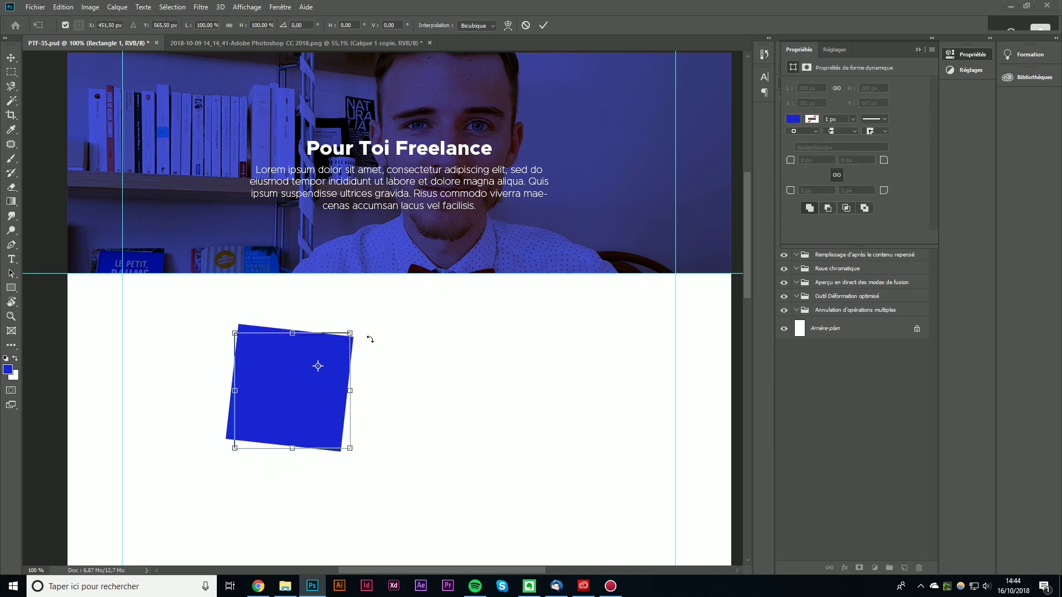
pyautogui.hotkey('ctrl', 'z')
pyautogui.moveTo(317, 367)
pyautogui.mouseDown()
pyautogui.moveTo(255, 351)
pyautogui.moveTo(235, 333)
pyautogui.mouseUp()
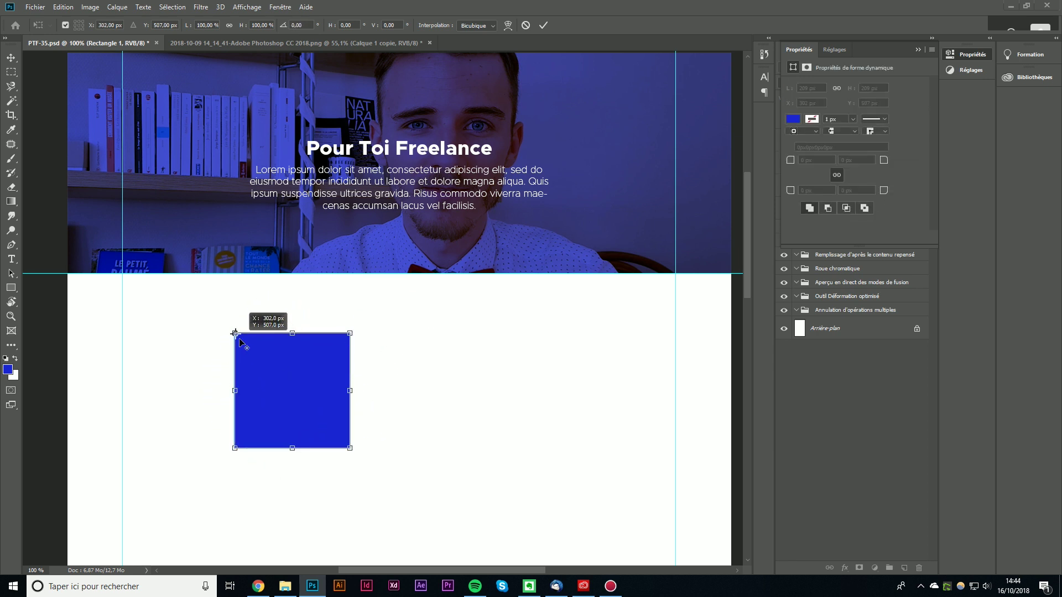
pyautogui.moveTo(349, 448); pyautogui.dragTo(354, 453)
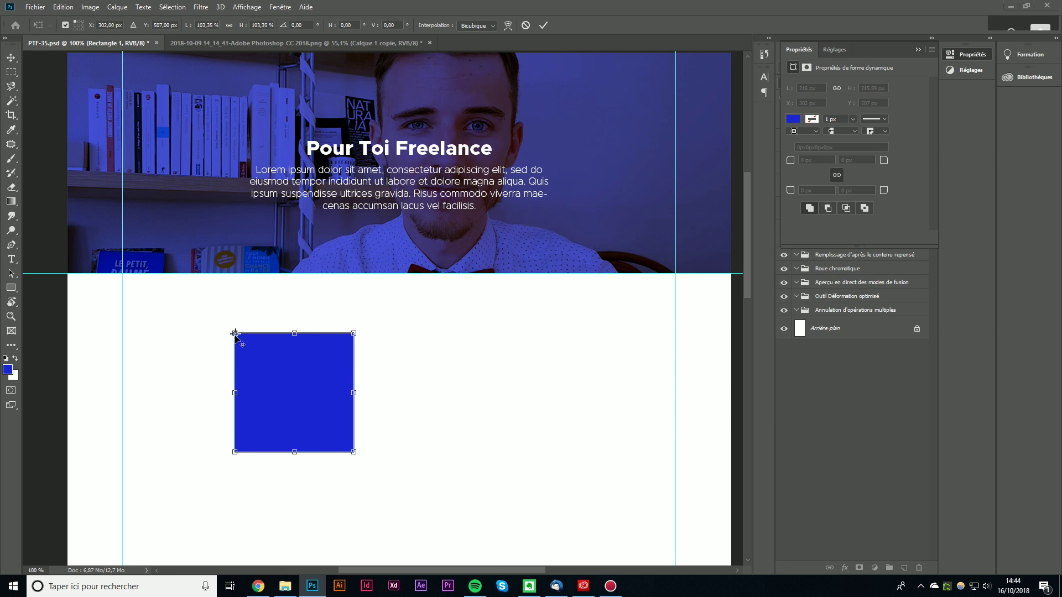
# Try enlarging the square, undo it, move it down-right, then delete it
pyautogui.moveTo(235, 334); pyautogui.dragTo(329, 353)
pyautogui.moveTo(233, 454); pyautogui.dragTo(219, 467)
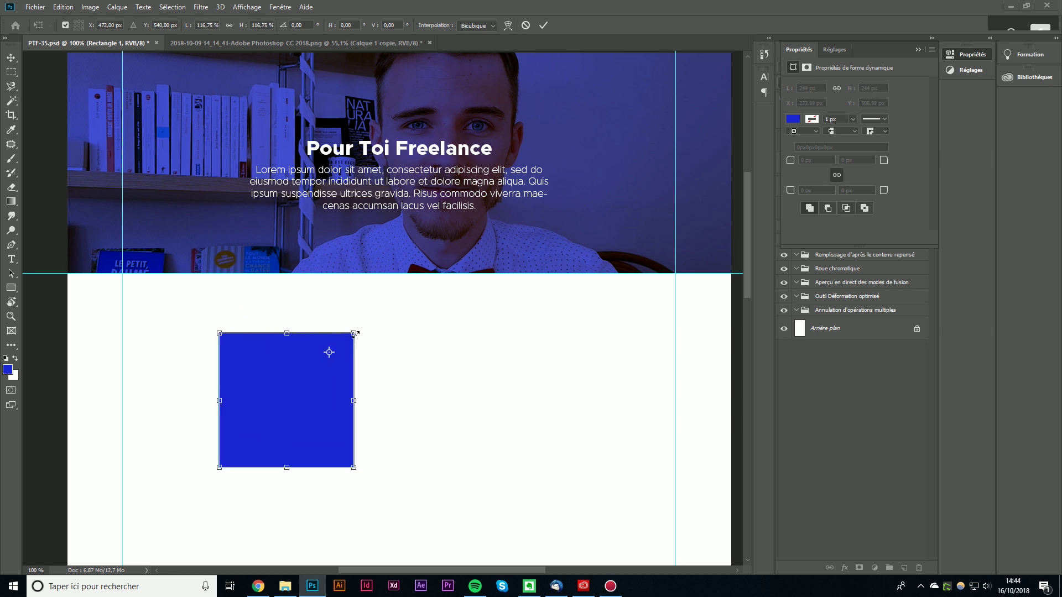
pyautogui.hotkey('ctrl', 'z')
pyautogui.moveTo(280, 388); pyautogui.dragTo(311, 405)
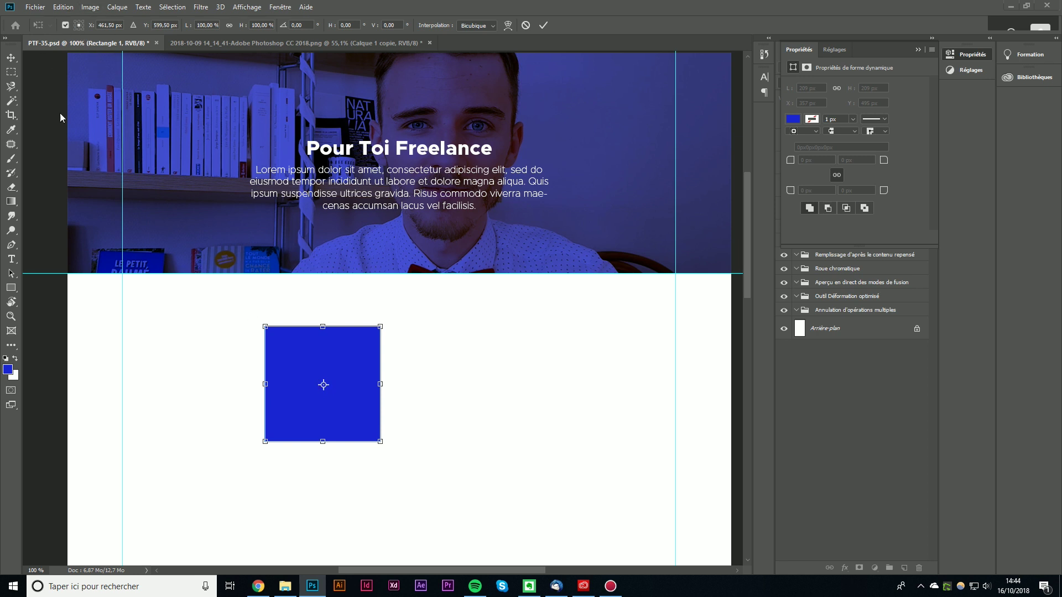
pyautogui.click(65, 25)
pyautogui.moveTo(334, 386)
pyautogui.mouseDown()
pyautogui.moveTo(317, 426)
pyautogui.moveTo(364, 395)
pyautogui.mouseUp()
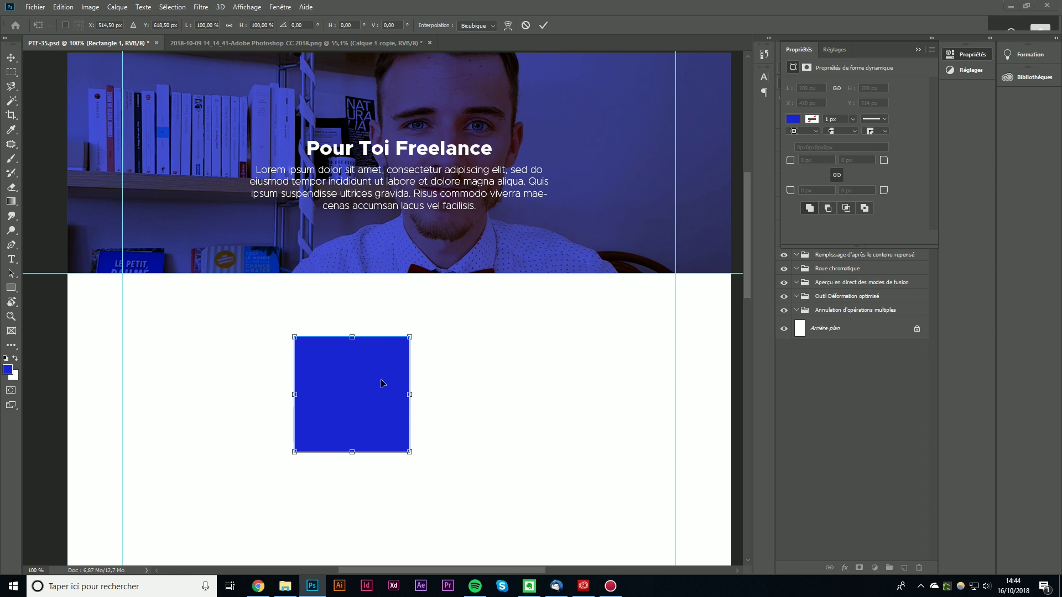
pyautogui.press('Escape')
pyautogui.moveTo(301, 339); pyautogui.dragTo(335, 373)
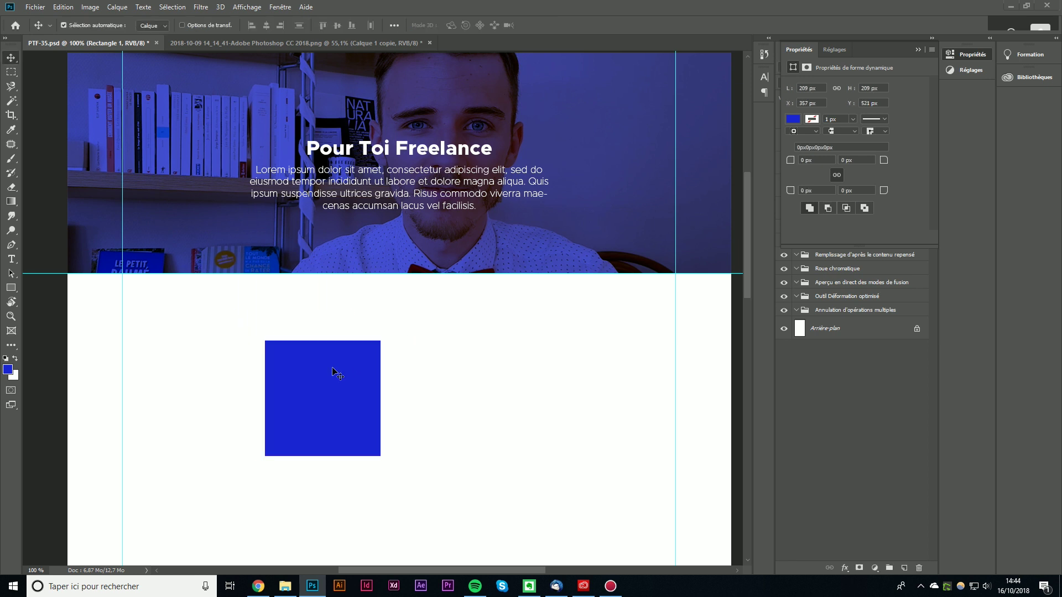
pyautogui.press('Delete')
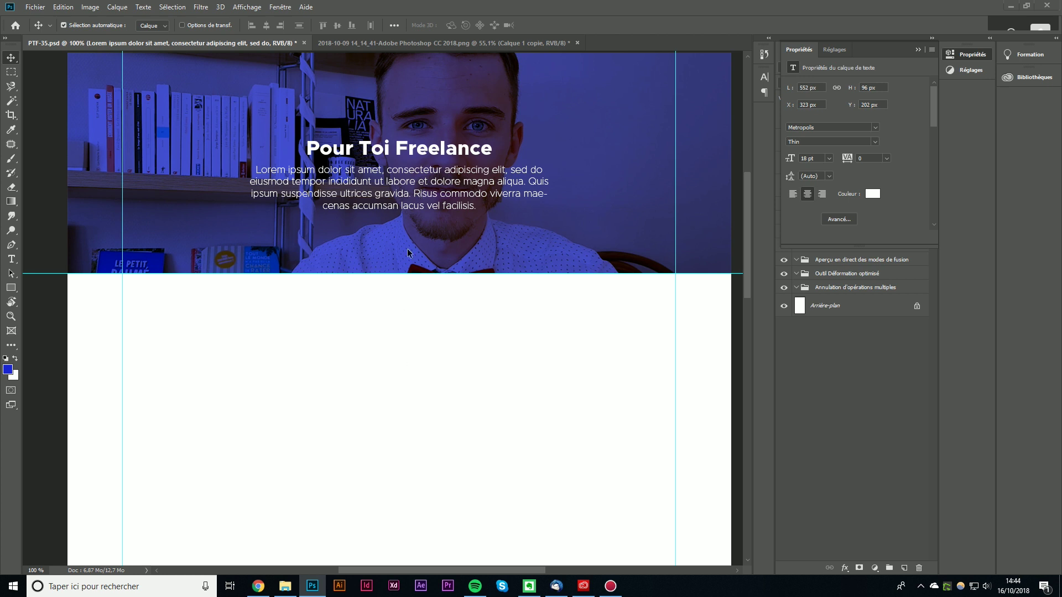
# Place the portrait screenshot, shrink it from its corner, and move it onto the white section
pyautogui.moveTo(491, 188)
pyautogui.mouseDown()
pyautogui.moveTo(504, 319)
pyautogui.moveTo(459, 343)
pyautogui.moveTo(459, 313)
pyautogui.mouseUp()
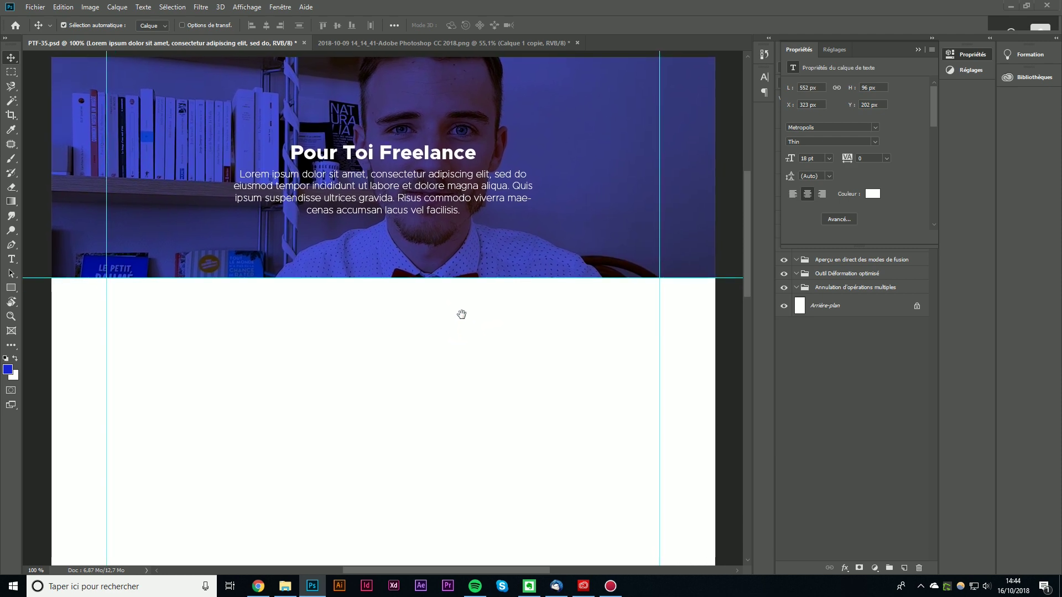
pyautogui.moveTo(26, 298); pyautogui.dragTo(440, 393)
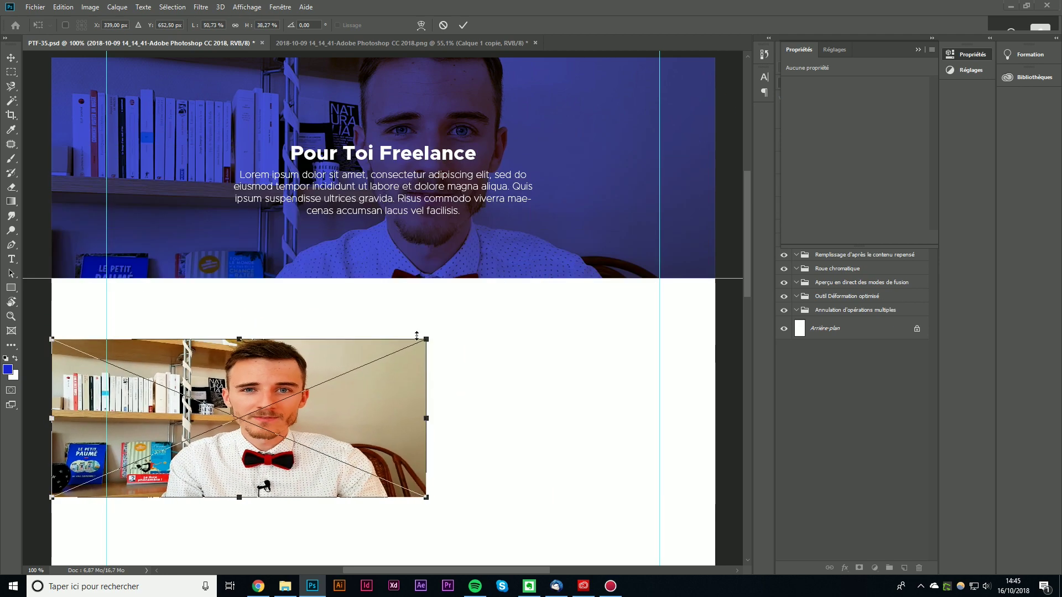
pyautogui.press('Escape')
pyautogui.moveTo(422, 348); pyautogui.dragTo(422, 349)
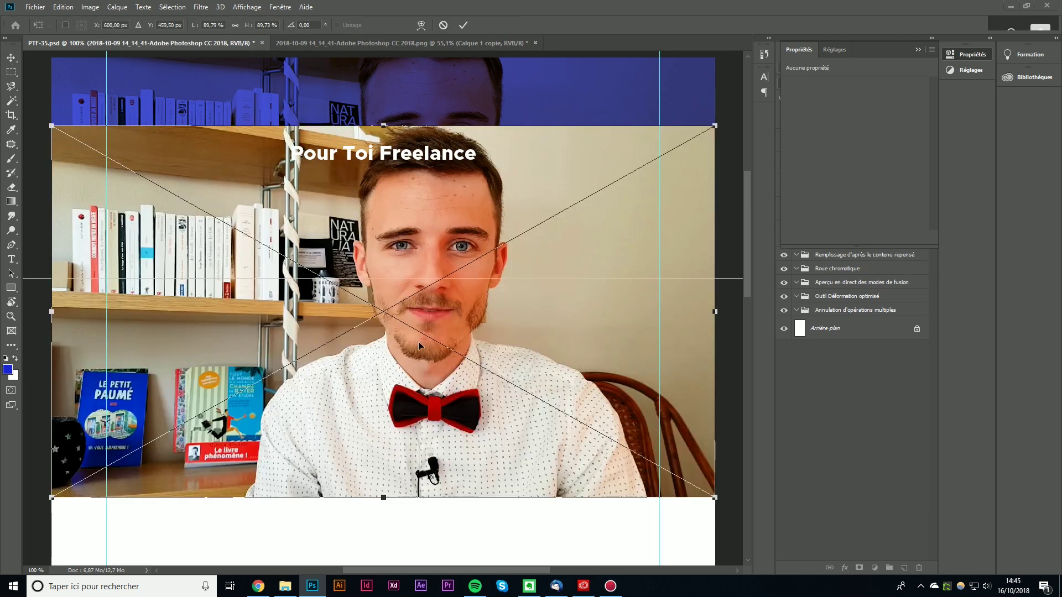
pyautogui.moveTo(709, 128); pyautogui.dragTo(299, 360)
pyautogui.press('Return')
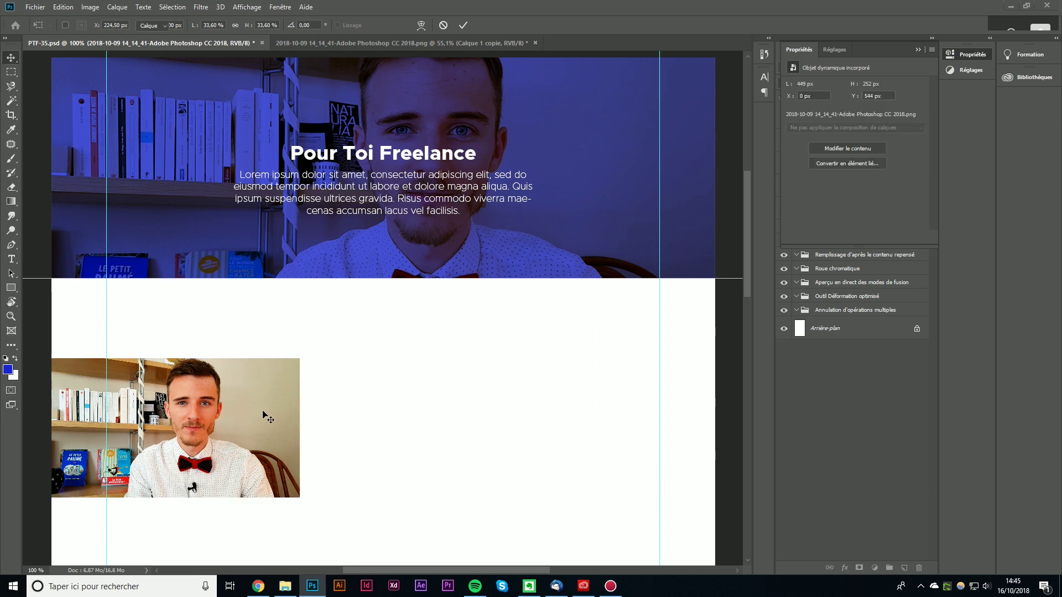
pyautogui.moveTo(267, 417); pyautogui.dragTo(382, 406)
# Warp the photo by bending its corners, commit the warp, and move it up-right
pyautogui.hotkey('ctrl', 't')
pyautogui.rightClick(414, 394)
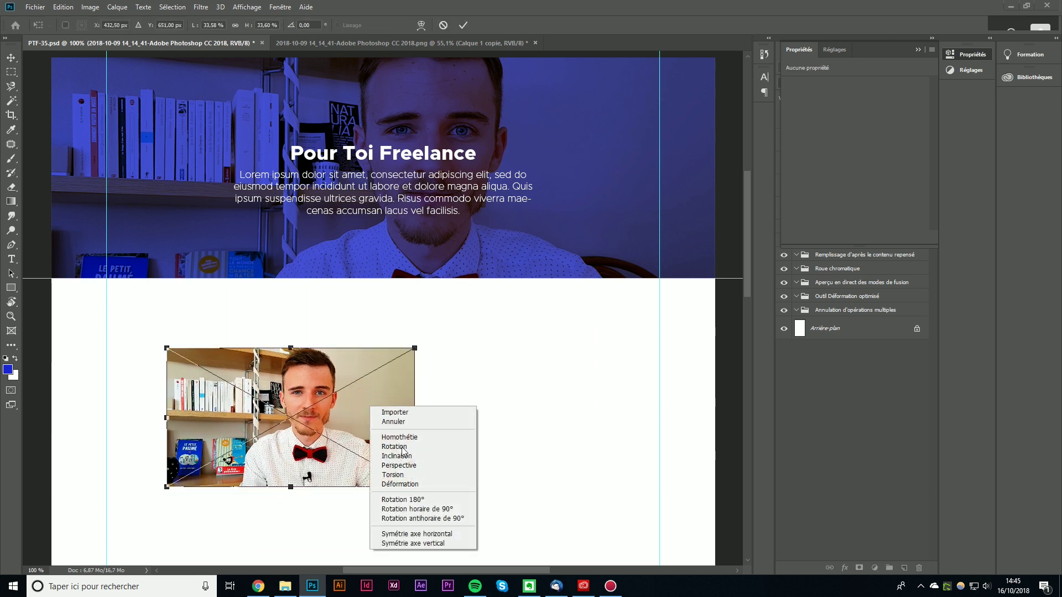
pyautogui.click(400, 485)
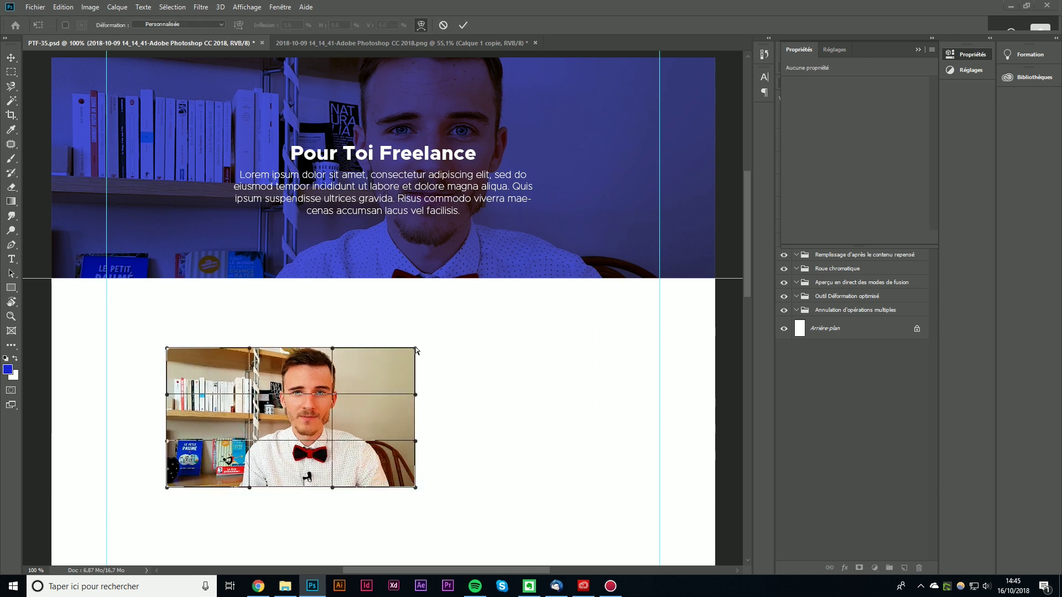
pyautogui.moveTo(415, 348); pyautogui.dragTo(330, 317)
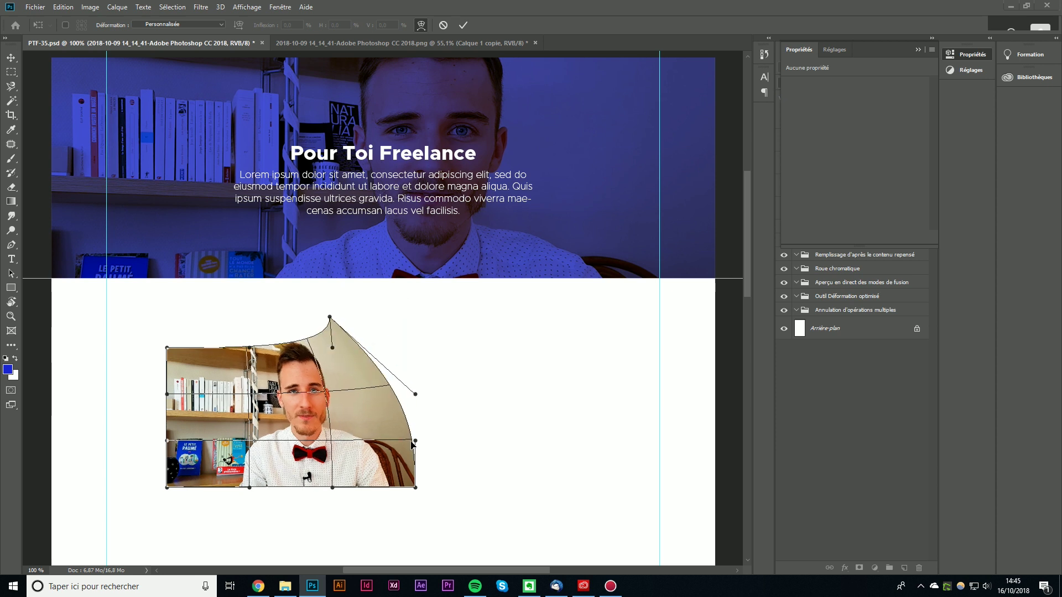
pyautogui.moveTo(415, 487); pyautogui.dragTo(272, 422)
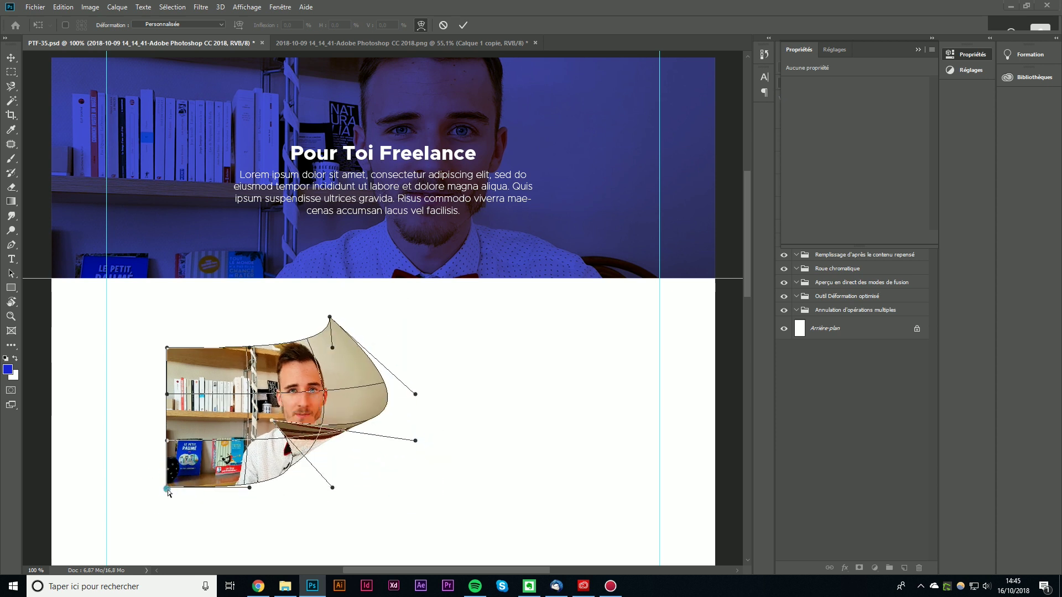
pyautogui.moveTo(167, 489); pyautogui.dragTo(339, 511)
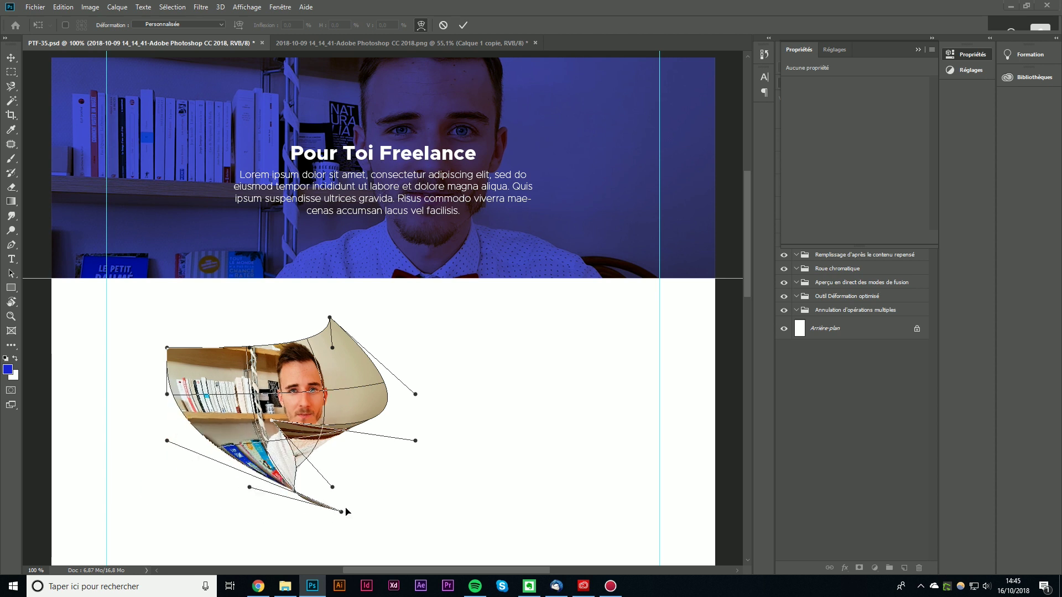
pyautogui.press('Return')
pyautogui.moveTo(305, 411); pyautogui.dragTo(312, 385)
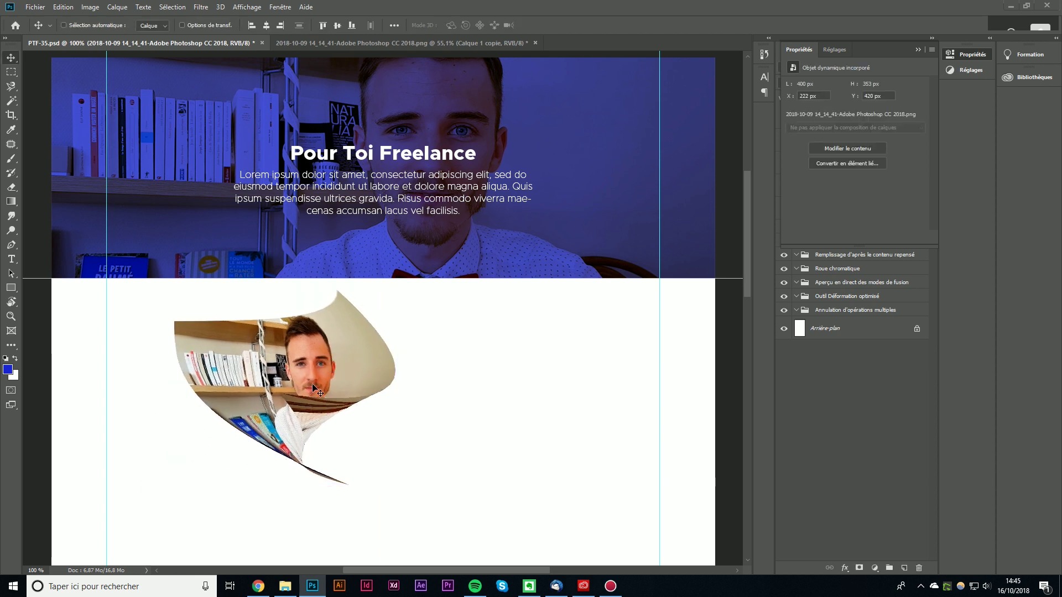
# Warp the photo again, stretching the mesh so the face fills it
pyautogui.press('ctrl')
pyautogui.click(919, 51)
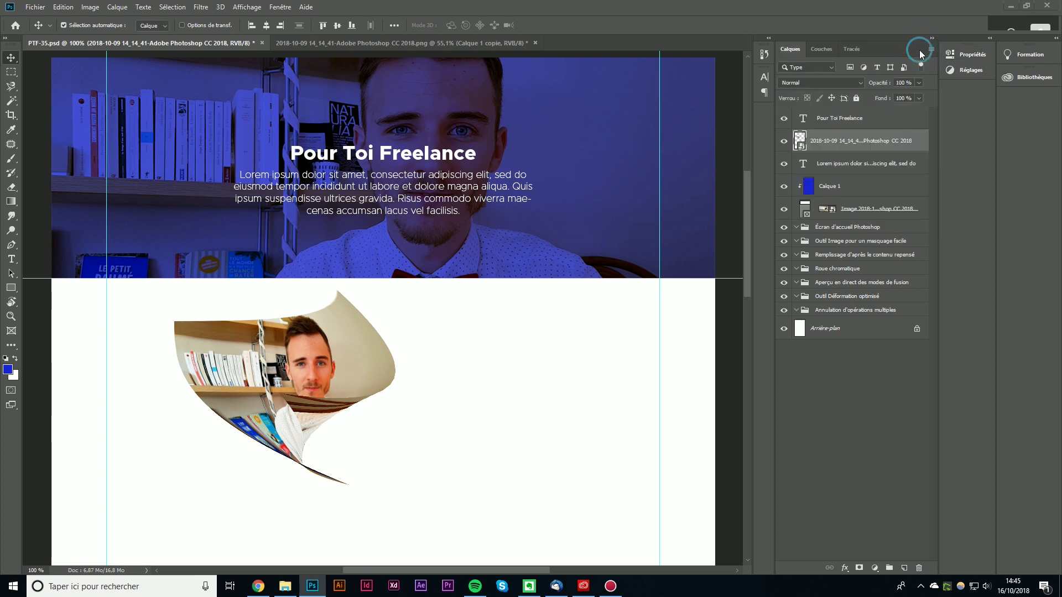
pyautogui.moveTo(403, 368)
pyautogui.mouseDown()
pyautogui.moveTo(476, 402)
pyautogui.moveTo(381, 396)
pyautogui.moveTo(423, 419)
pyautogui.mouseUp()
pyautogui.hotkey('ctrl', 't')
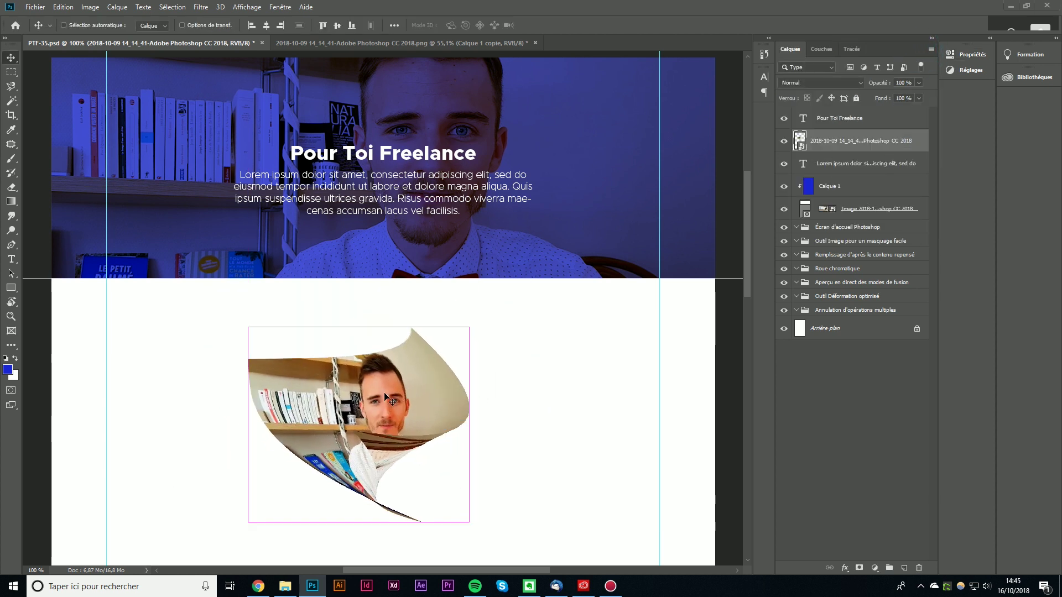
pyautogui.rightClick(385, 393)
pyautogui.click(416, 471)
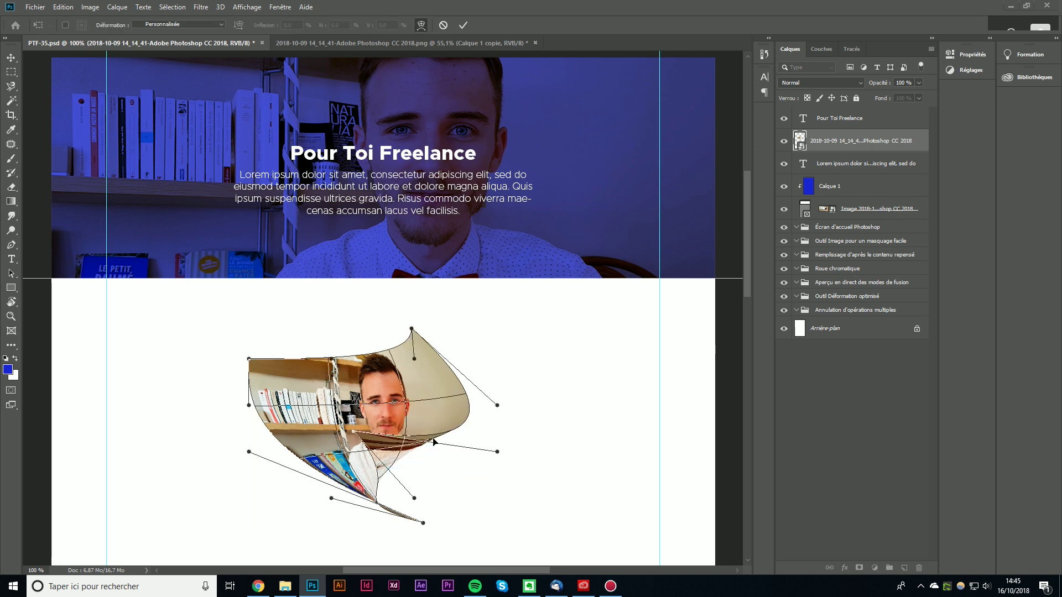
pyautogui.moveTo(353, 433)
pyautogui.mouseDown()
pyautogui.moveTo(381, 454)
pyautogui.moveTo(434, 451)
pyautogui.mouseUp()
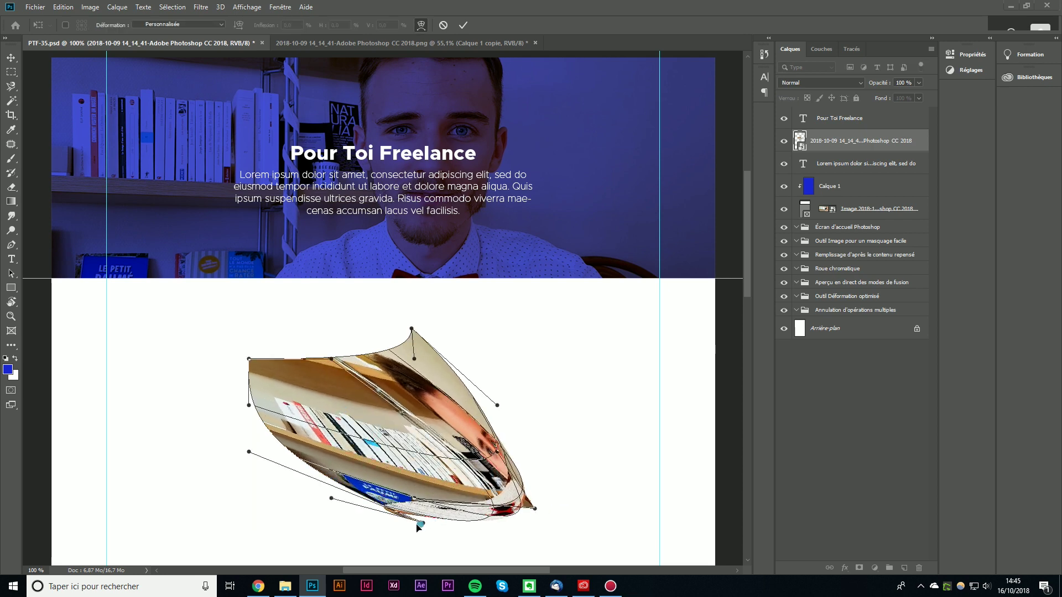
pyautogui.moveTo(417, 525); pyautogui.dragTo(423, 522)
pyautogui.moveTo(469, 464); pyautogui.dragTo(349, 409)
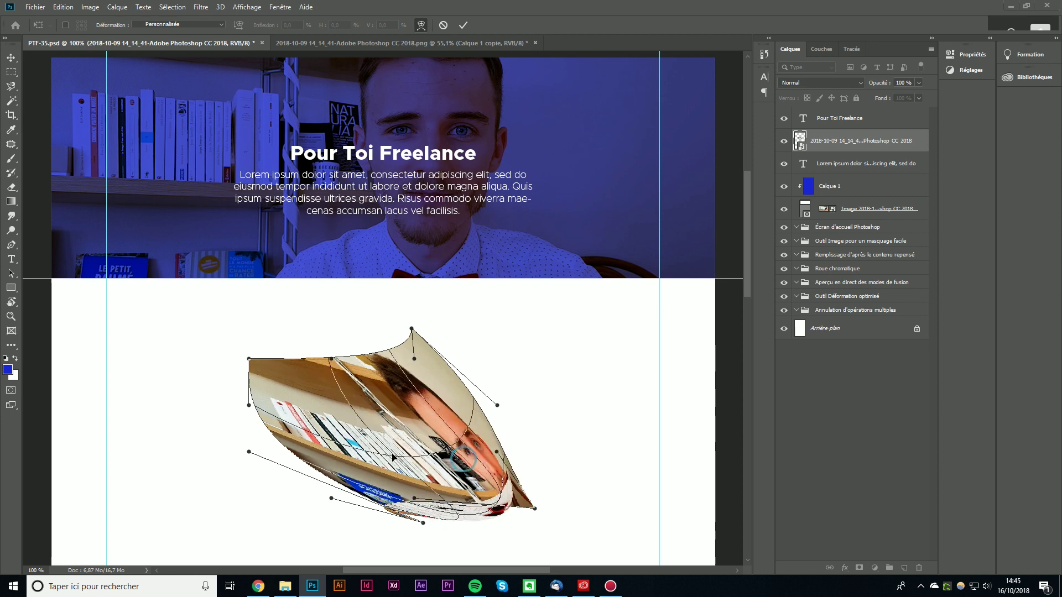
# Undo the warps back to before the photo was placed
pyautogui.hotkey('ctrl', 'alt', 'z')
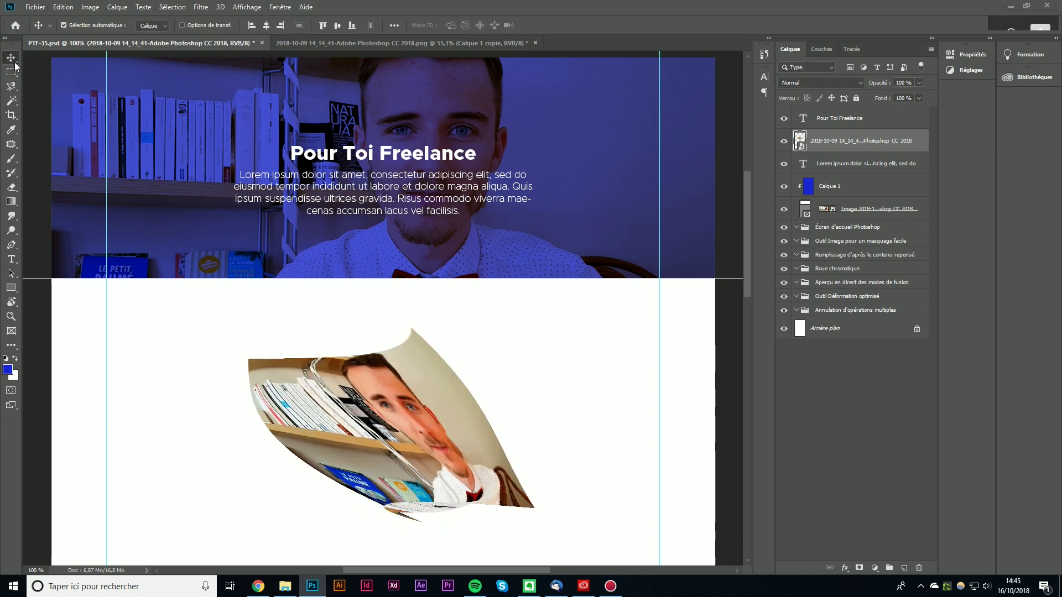
pyautogui.hotkey('ctrl', 'alt', 'z')
pyautogui.hotkey('ctrl', 'alt', 'z')
pyautogui.press('Escape')
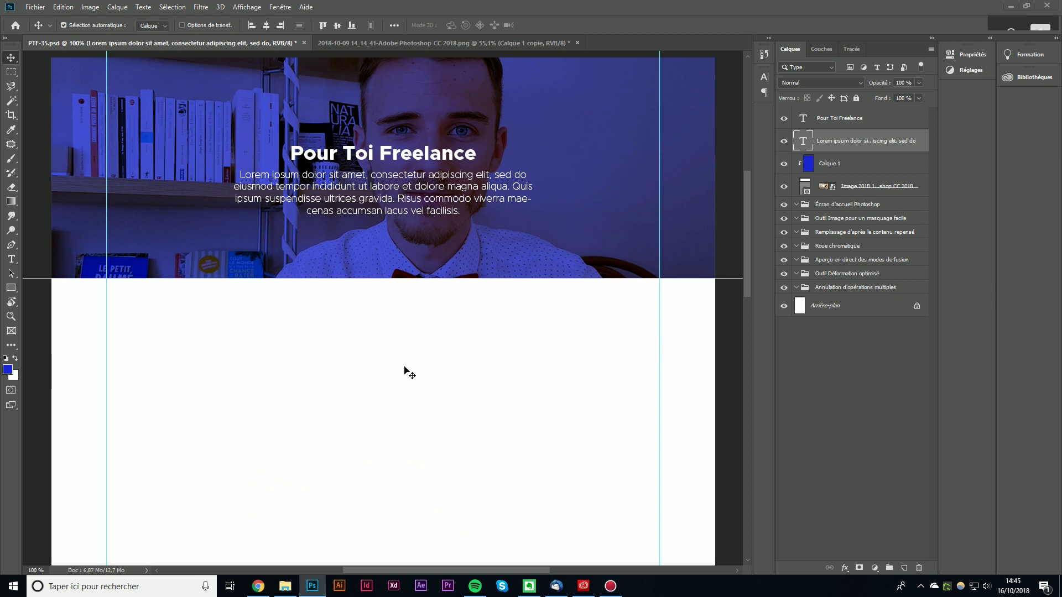
# Draw a square image frame and duplicate it twice to the right
pyautogui.scroll(2, 412, 370)
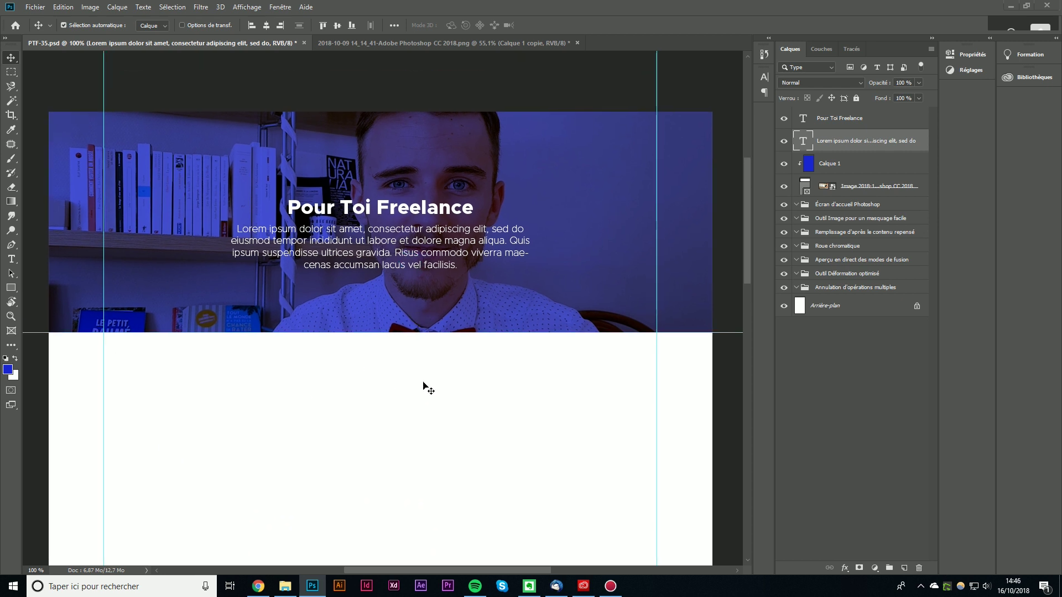
pyautogui.scroll(-2, 428, 388)
pyautogui.scroll(-3, 409, 367)
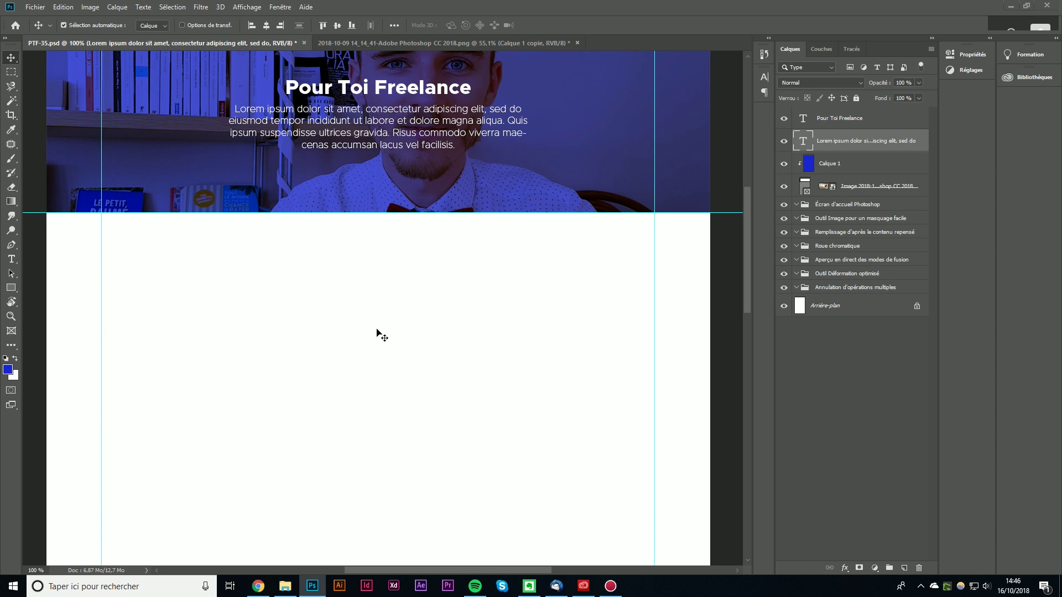
pyautogui.click(12, 332)
pyautogui.moveTo(145, 254); pyautogui.dragTo(229, 337)
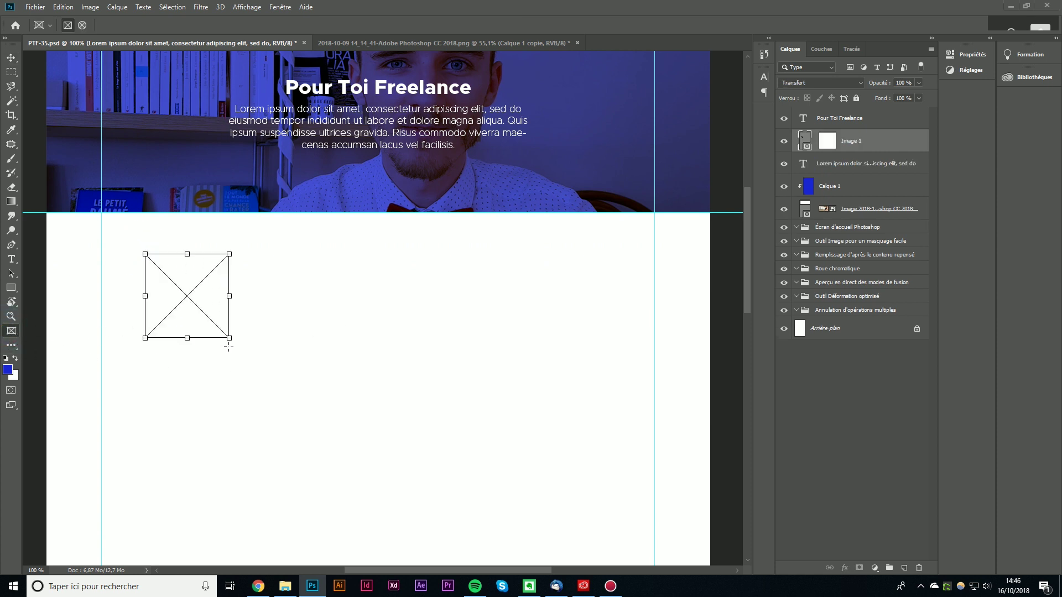
pyautogui.press('v')
pyautogui.moveTo(187, 296); pyautogui.dragTo(336, 296)
pyautogui.moveTo(336, 296); pyautogui.dragTo(463, 296)
# Shift the first frame's photo left and position and commit the red paragraph text
pyautogui.click(394, 25)
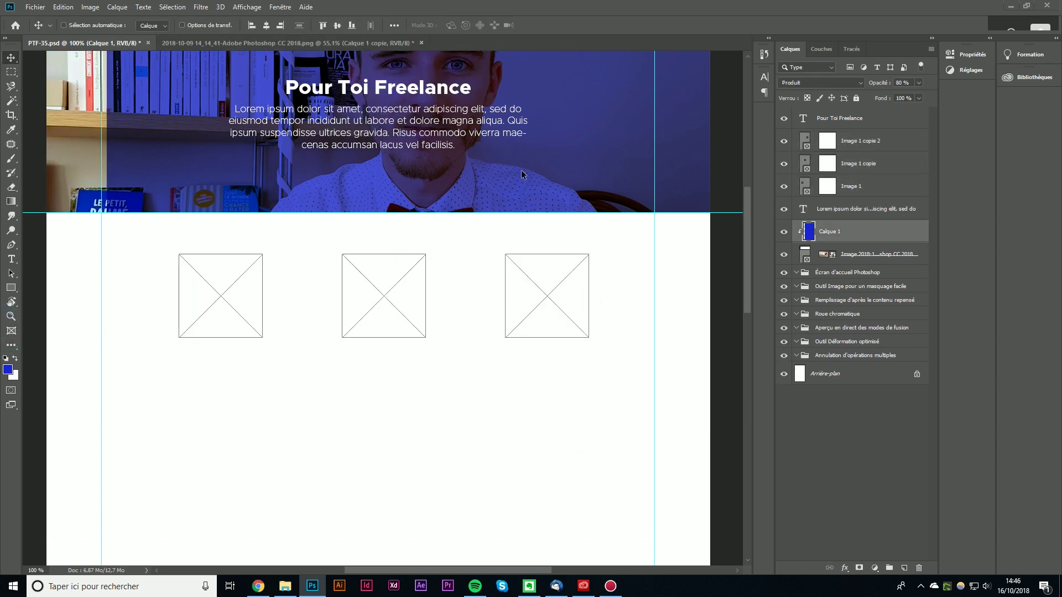
pyautogui.moveTo(226, 395); pyautogui.dragTo(76, 395)
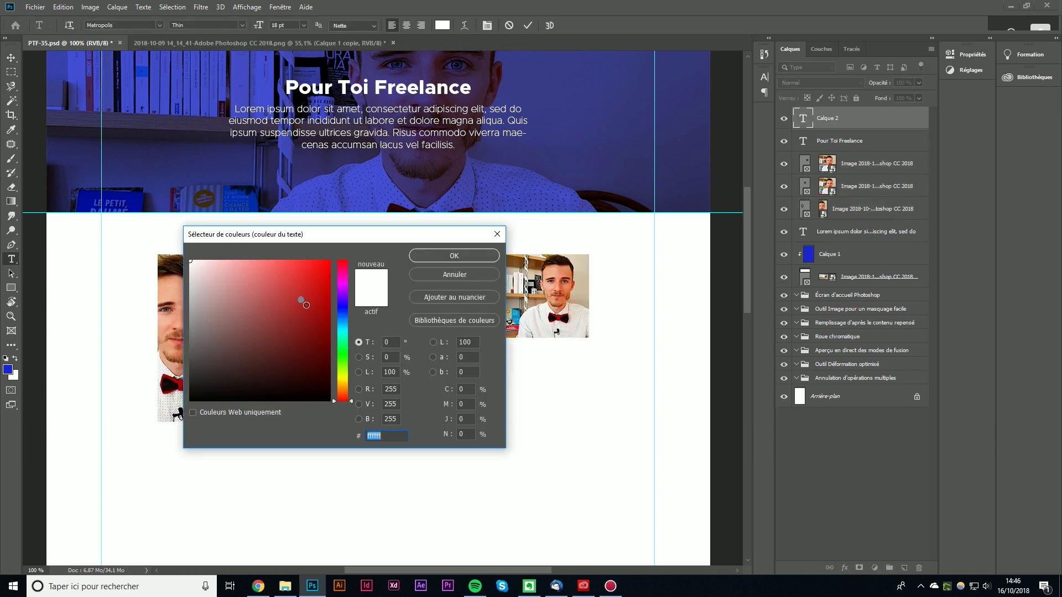
pyautogui.moveTo(319, 396); pyautogui.dragTo(308, 402)
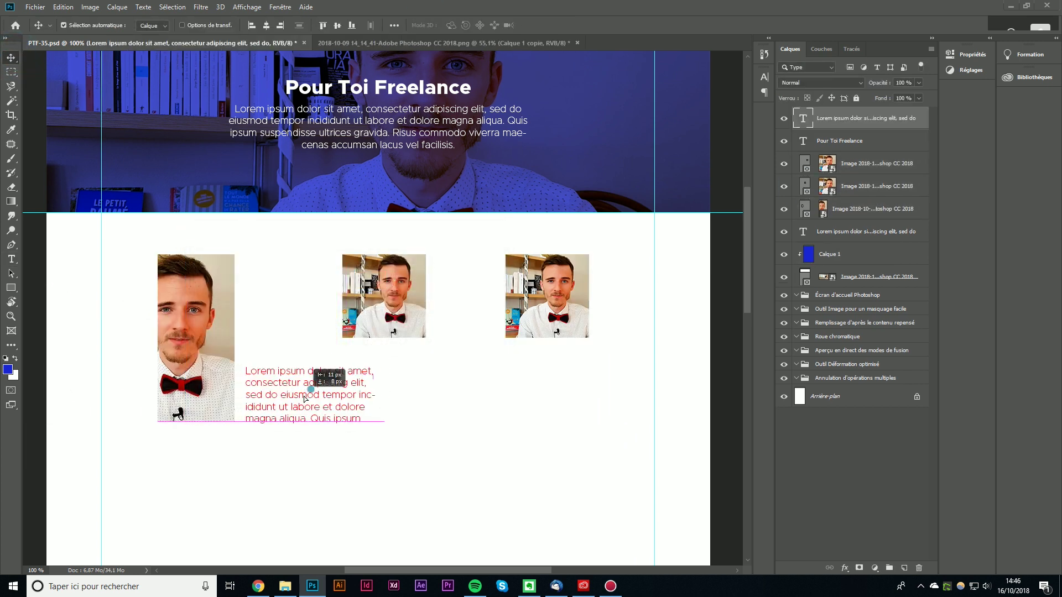
pyautogui.hotkey('ctrl', 'Return')
pyautogui.scroll(2, 473, 334)
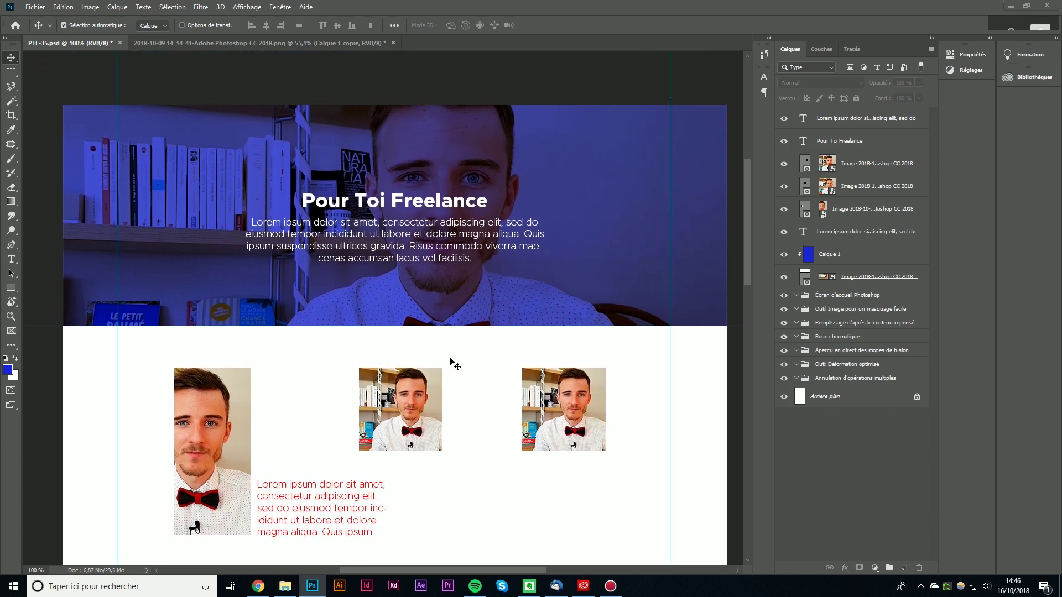
pyautogui.scroll(-2, 505, 462)
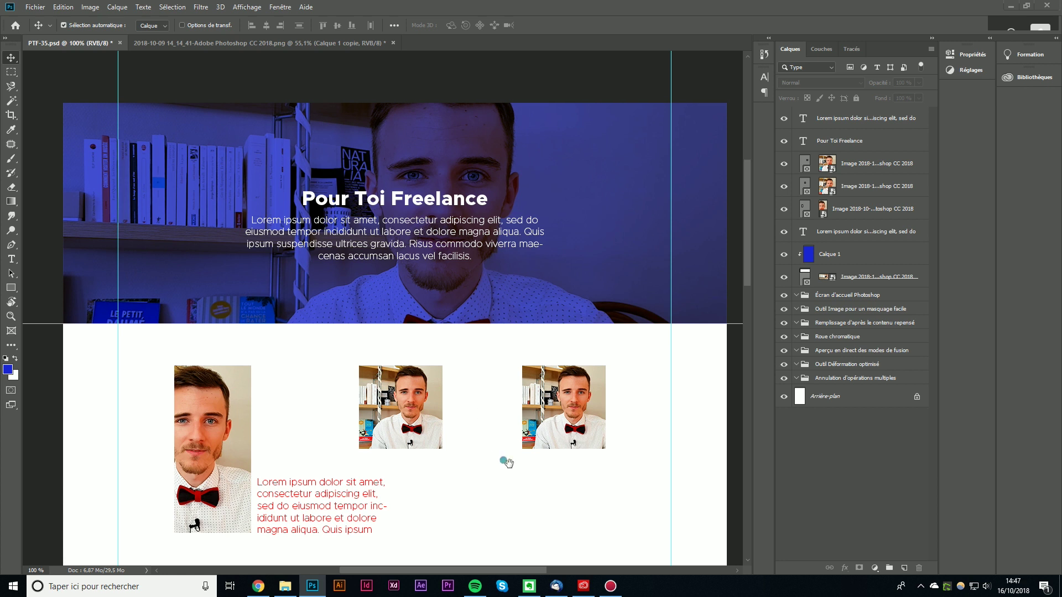
pyautogui.moveTo(460, 307)
pyautogui.mouseDown()
pyautogui.moveTo(474, 339)
pyautogui.moveTo(468, 328)
pyautogui.mouseUp()
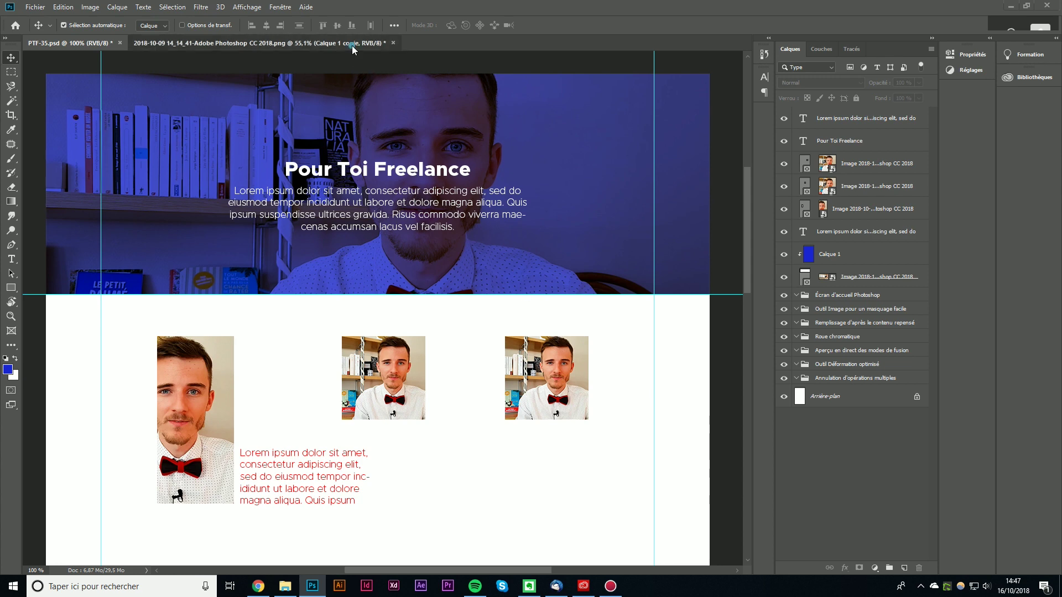
# Compare the portrait photo document with the banner, selecting and deselecting the middle photo
pyautogui.click(260, 42)
pyautogui.click(69, 42)
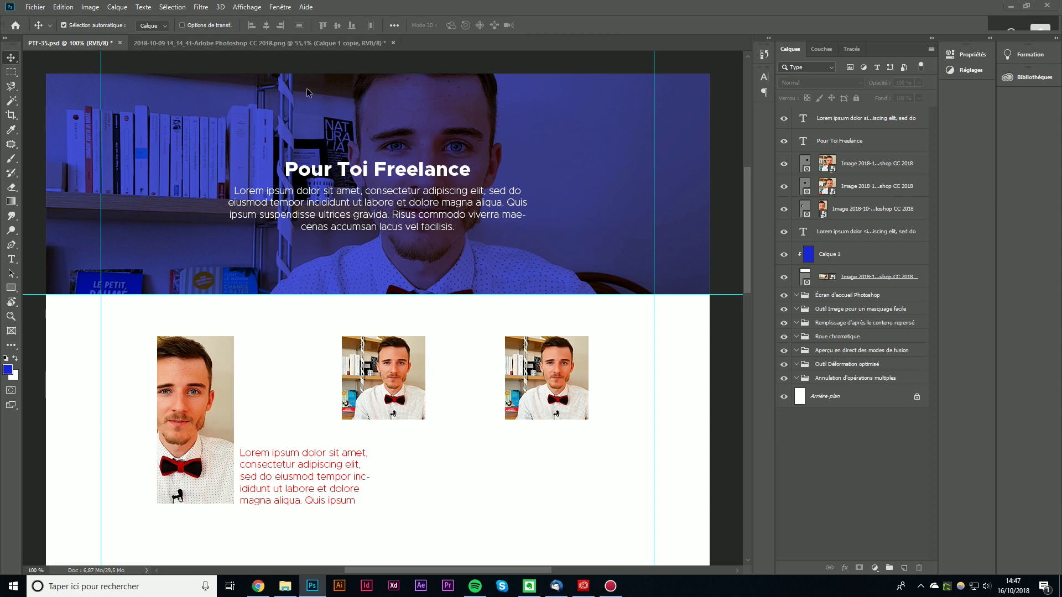
pyautogui.click(227, 43)
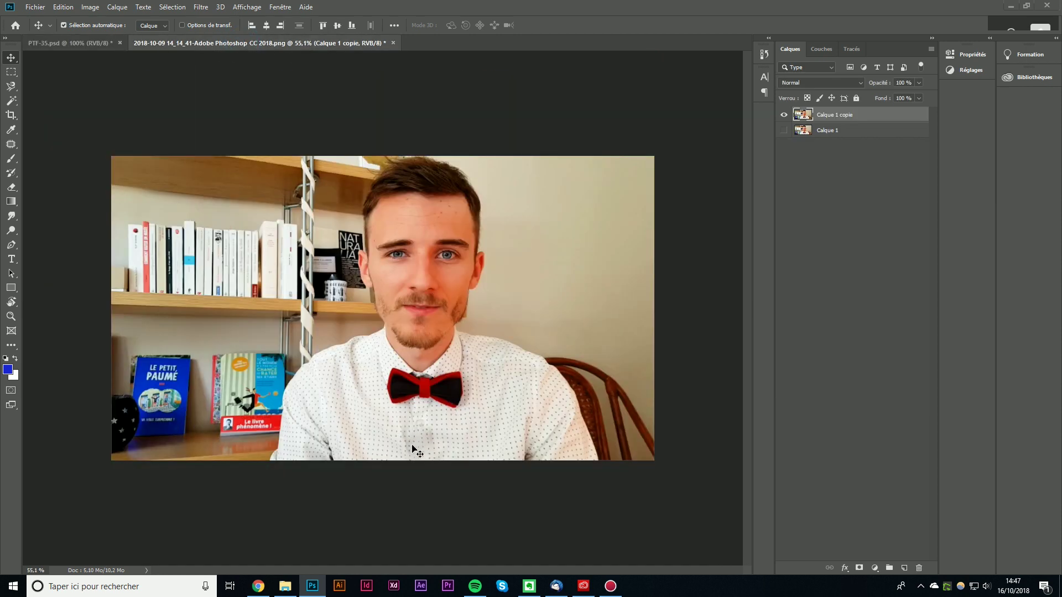
pyautogui.click(83, 43)
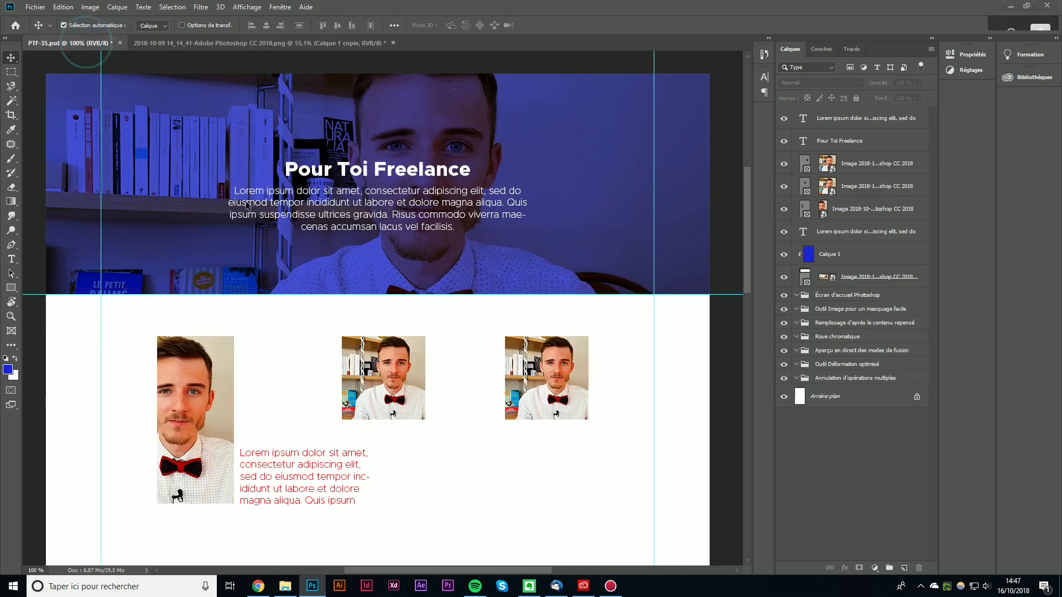
pyautogui.click(418, 407)
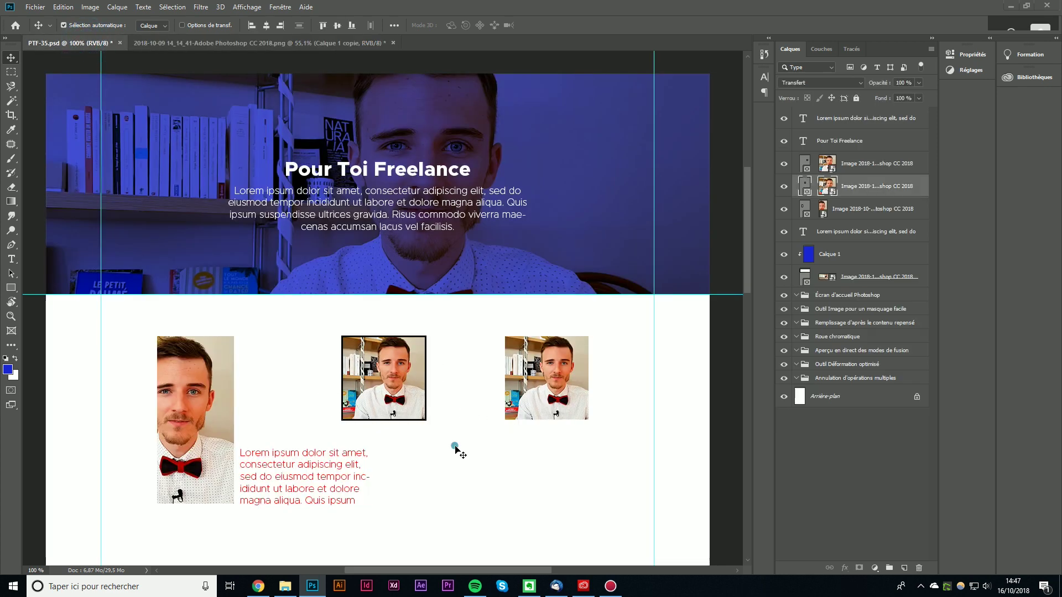
pyautogui.click(455, 446)
# Try a tall image frame with the portrait photo below the others, then undo it
pyautogui.press('k')
pyautogui.moveTo(471, 438); pyautogui.dragTo(526, 559)
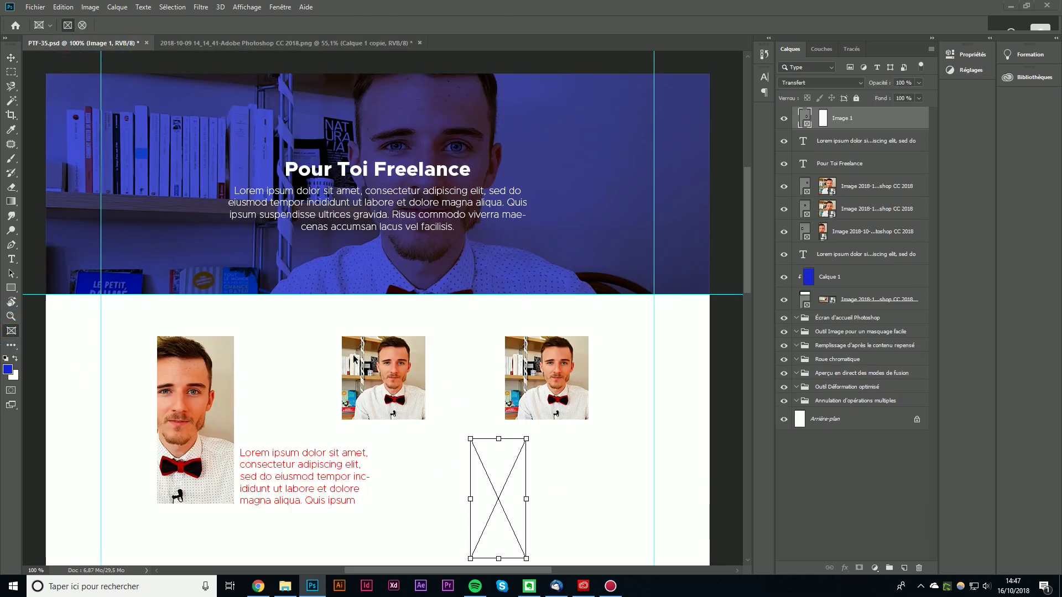
pyautogui.press('v')
pyautogui.click(579, 464)
pyautogui.moveTo(578, 464); pyautogui.dragTo(485, 336)
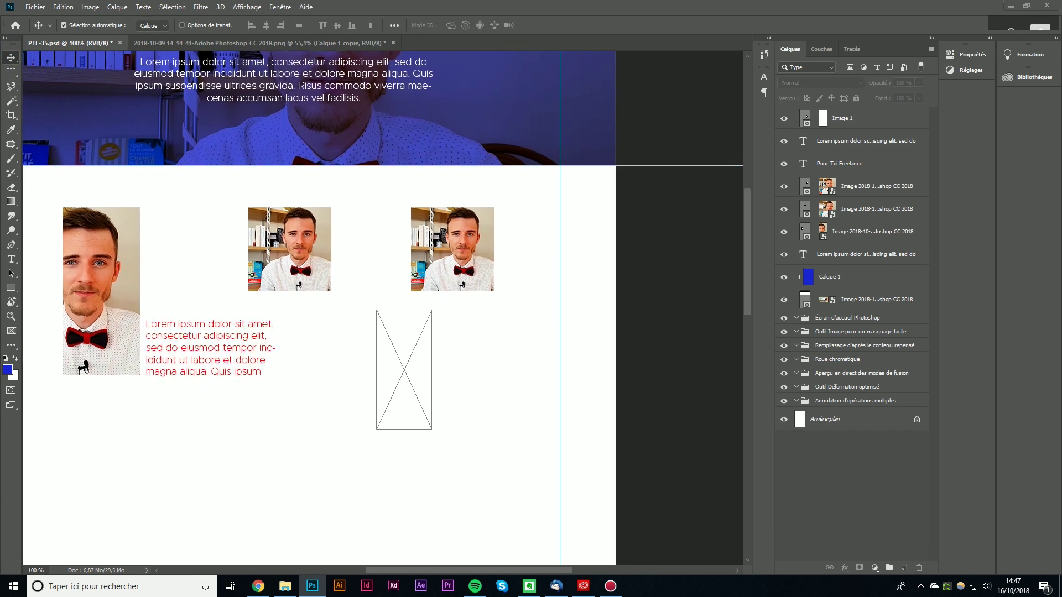
pyautogui.moveTo(445, 303); pyautogui.dragTo(380, 344)
pyautogui.hotkey('ctrl', 'z')
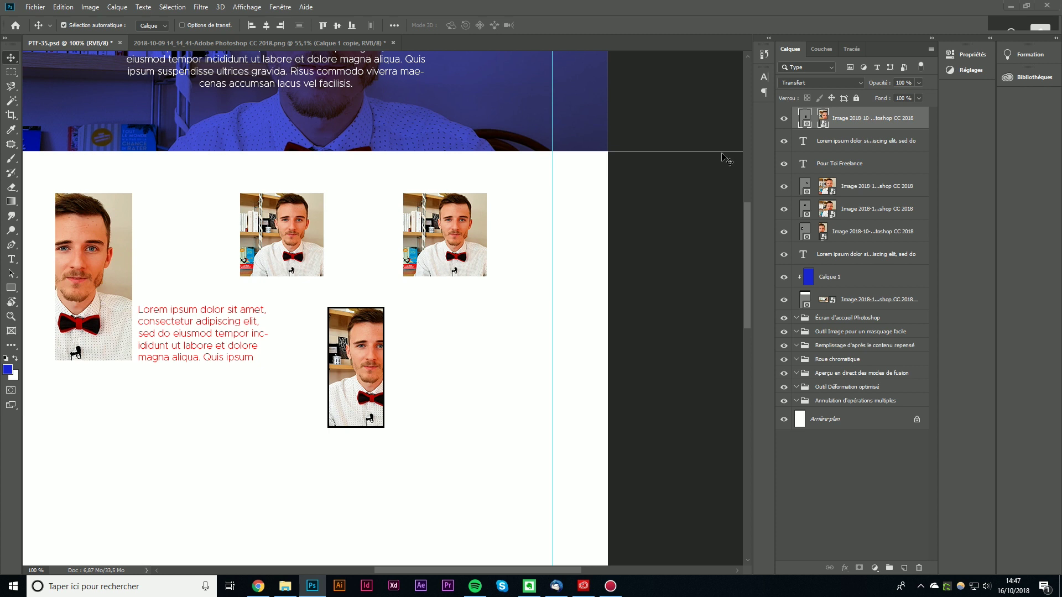
pyautogui.press('Delete')
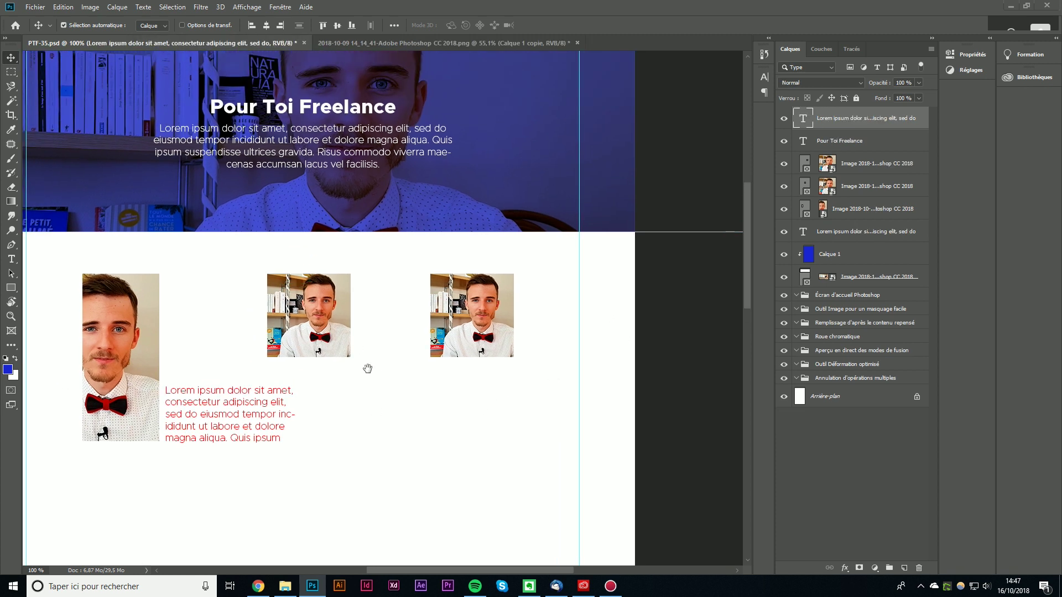
# Delete the title, text and photo layers together, then switch to Chrome
pyautogui.moveTo(368, 368)
pyautogui.mouseDown()
pyautogui.moveTo(415, 422)
pyautogui.moveTo(454, 412)
pyautogui.moveTo(422, 389)
pyautogui.mouseUp()
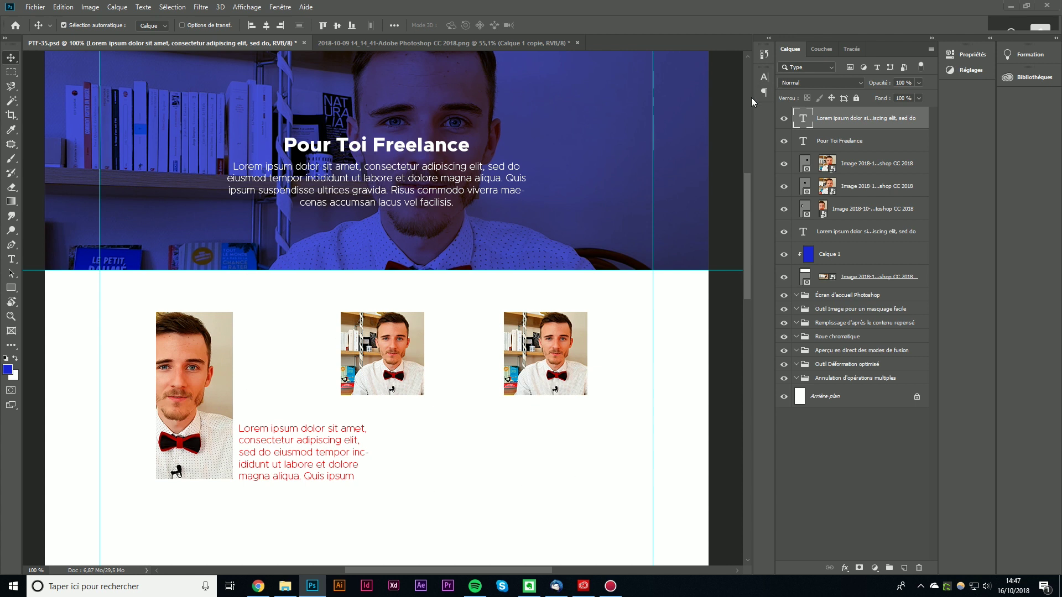
pyautogui.keyDown('shift'); pyautogui.click(867, 278); pyautogui.keyUp('shift')
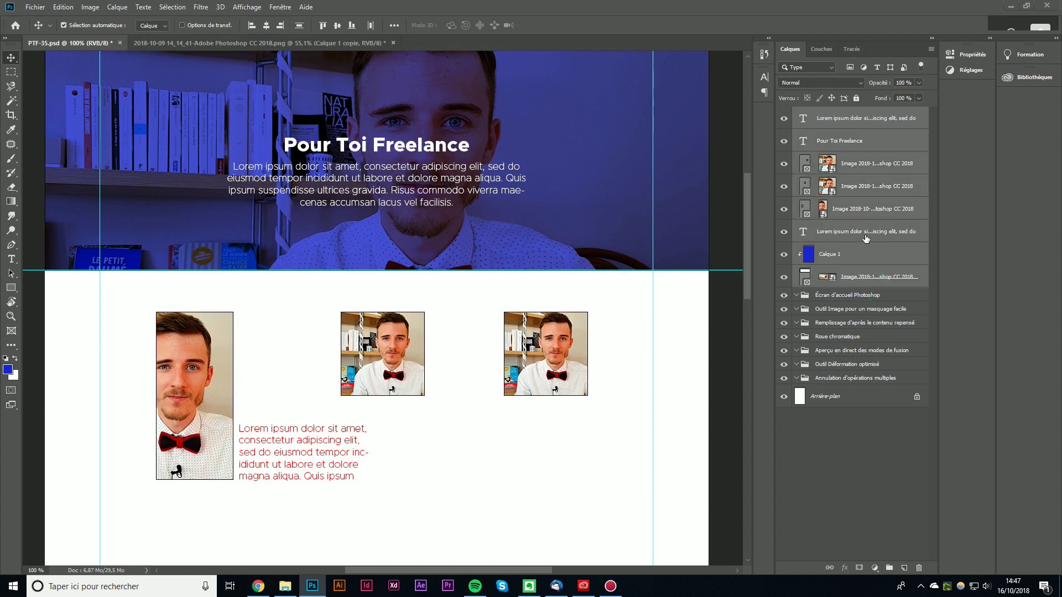
pyautogui.press('Delete')
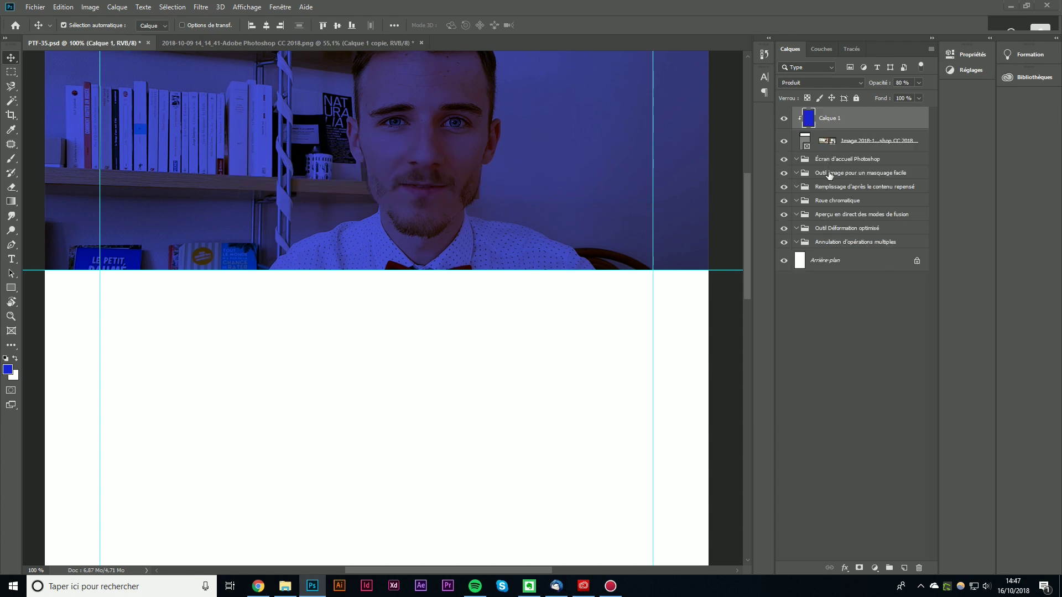
pyautogui.click(502, 429)
pyautogui.moveTo(502, 428); pyautogui.dragTo(486, 435)
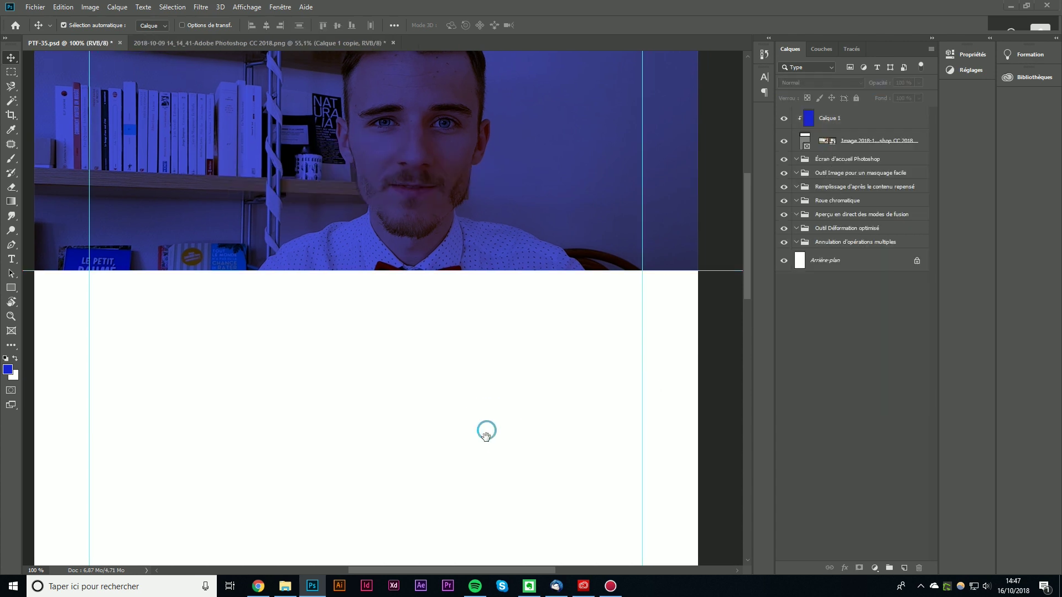
pyautogui.click(259, 586)
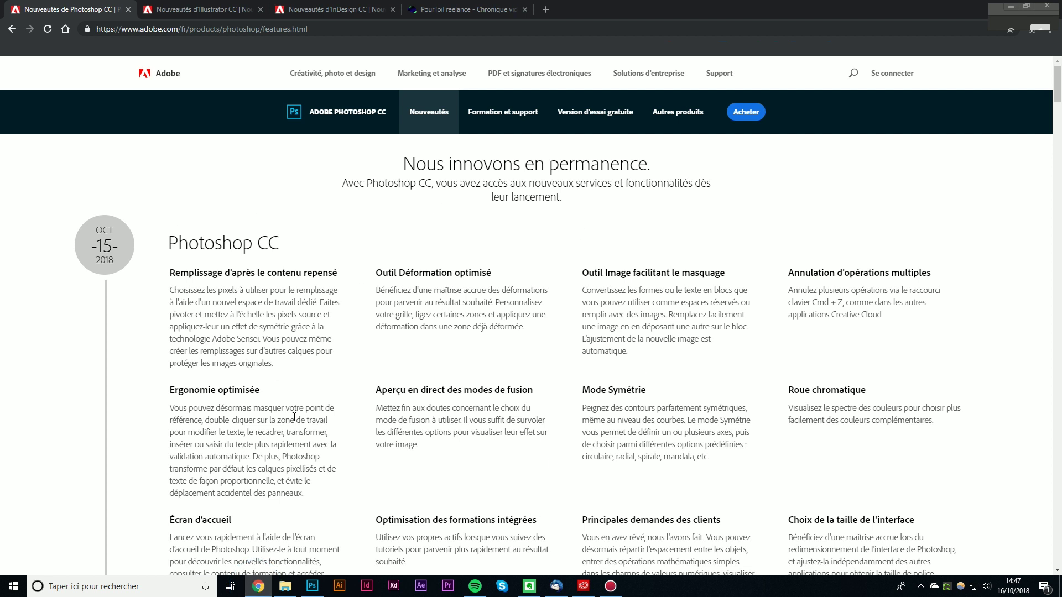
# Highlight a feature paragraph on Adobe's page, then switch to the PourToiFreelance tab
pyautogui.moveTo(163, 262); pyautogui.dragTo(395, 357)
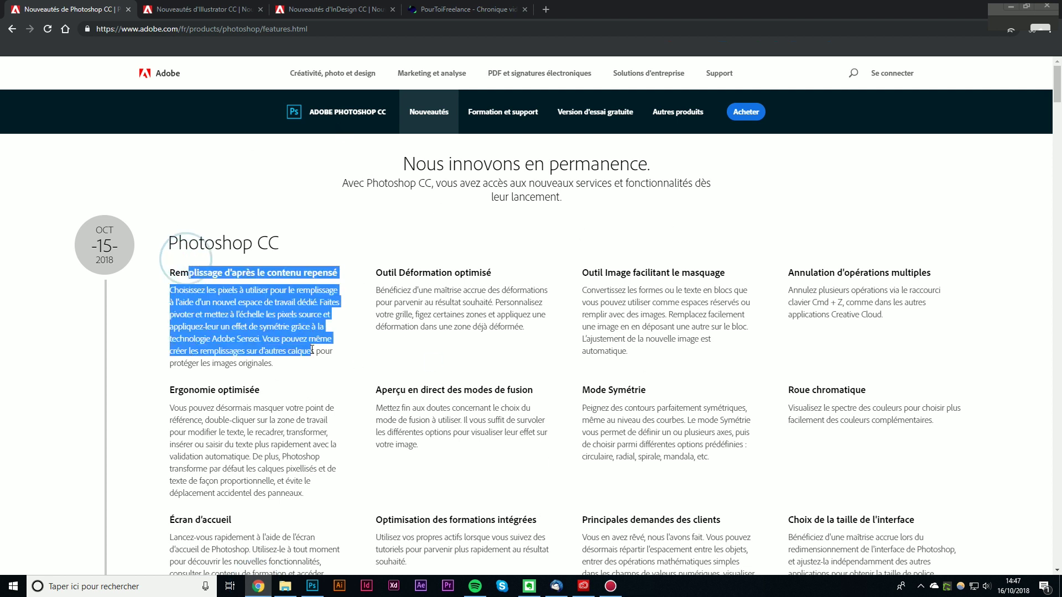
pyautogui.click(395, 357)
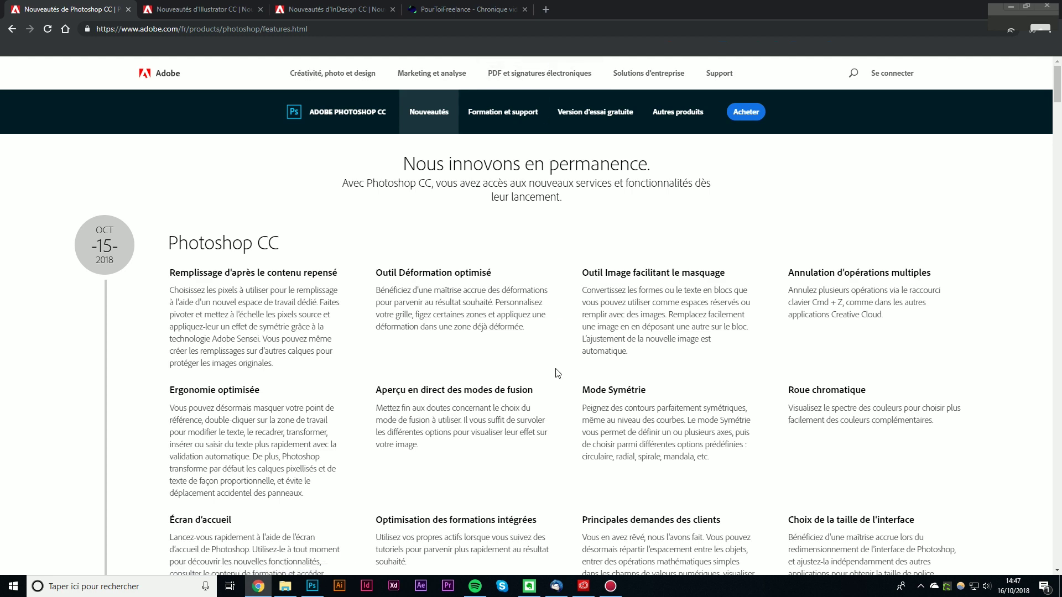
pyautogui.click(480, 7)
pyautogui.scroll(-9, 711, 268)
pyautogui.scroll(9, 730, 369)
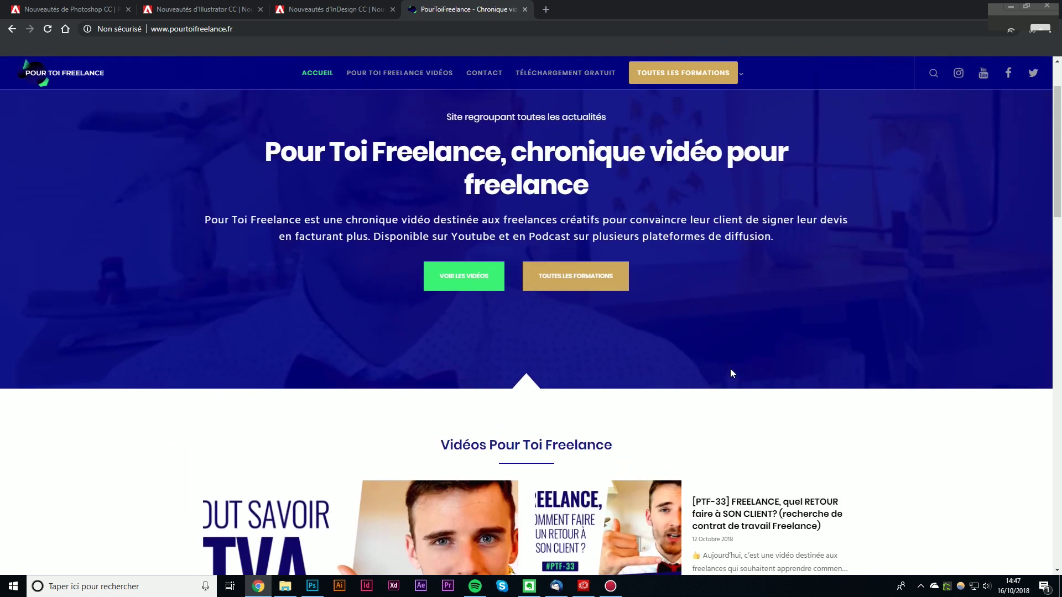
pyautogui.click(422, 76)
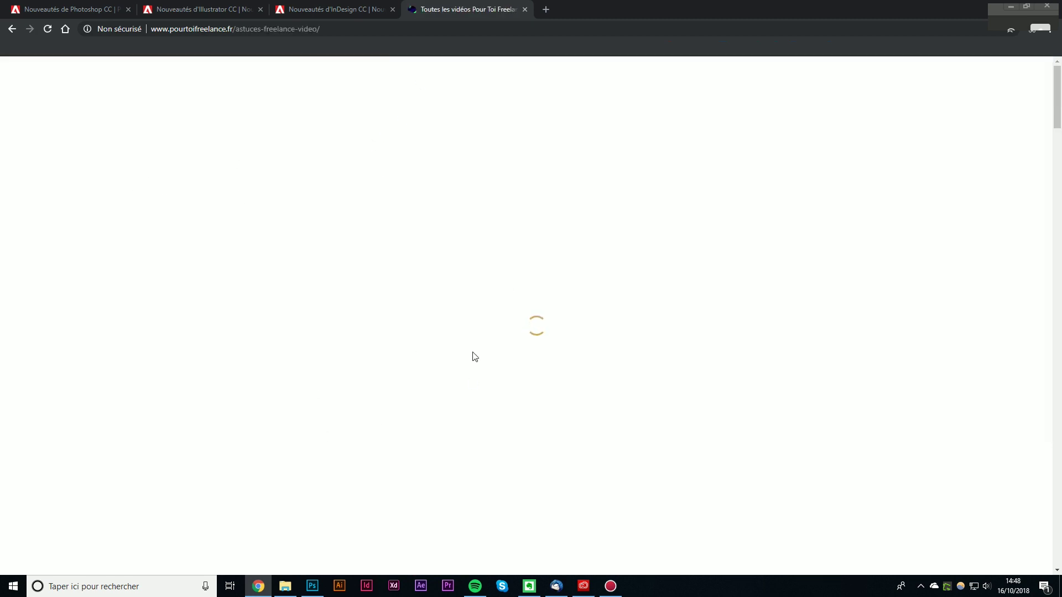
pyautogui.scroll(-10, 576, 332)
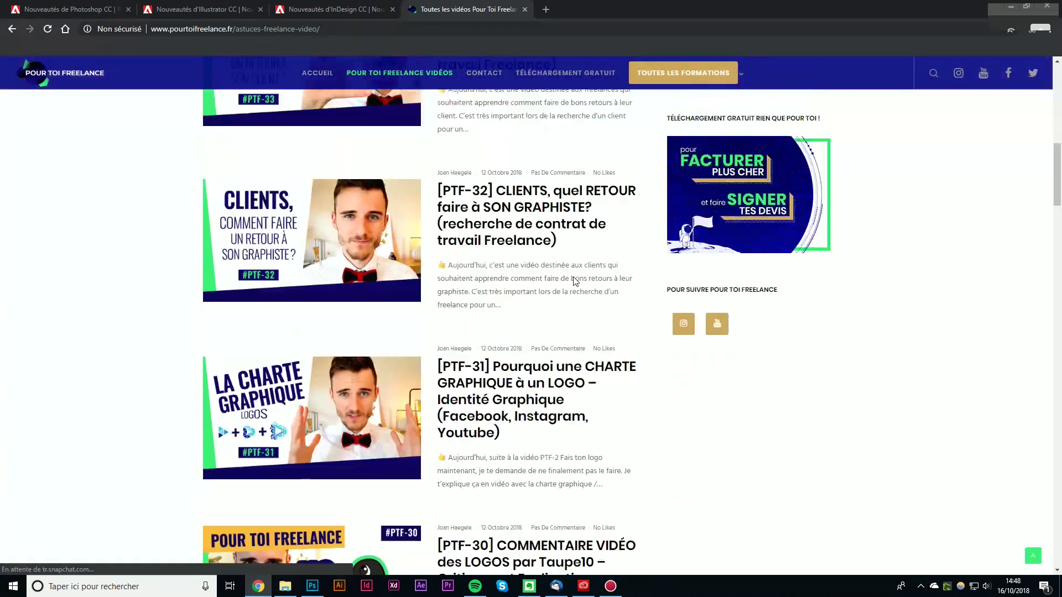
pyautogui.scroll(-5, 578, 287)
pyautogui.scroll(10, 581, 313)
pyautogui.scroll(3, 531, 387)
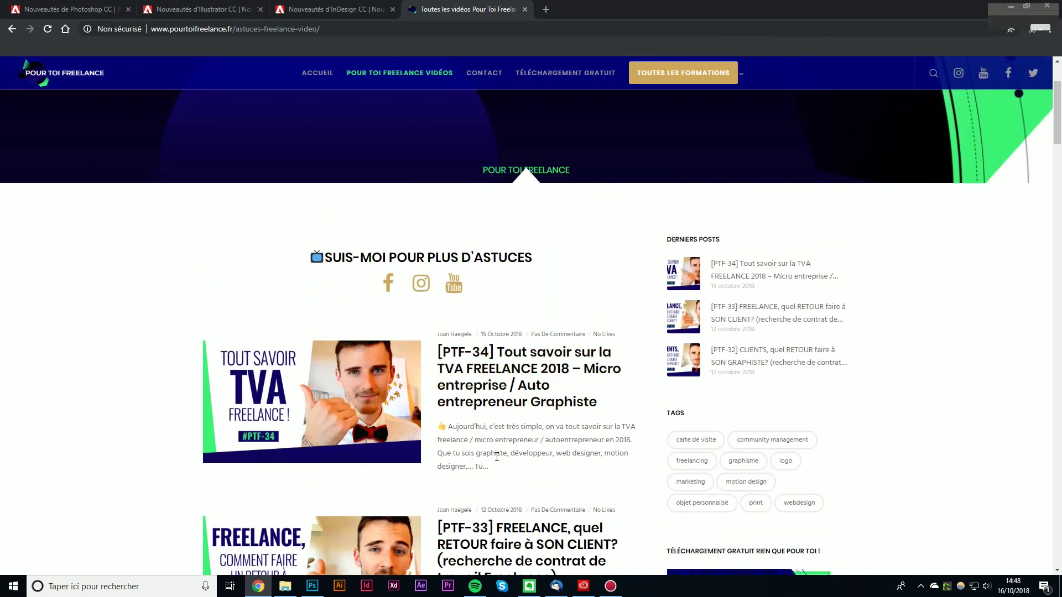
pyautogui.scroll(3, 473, 415)
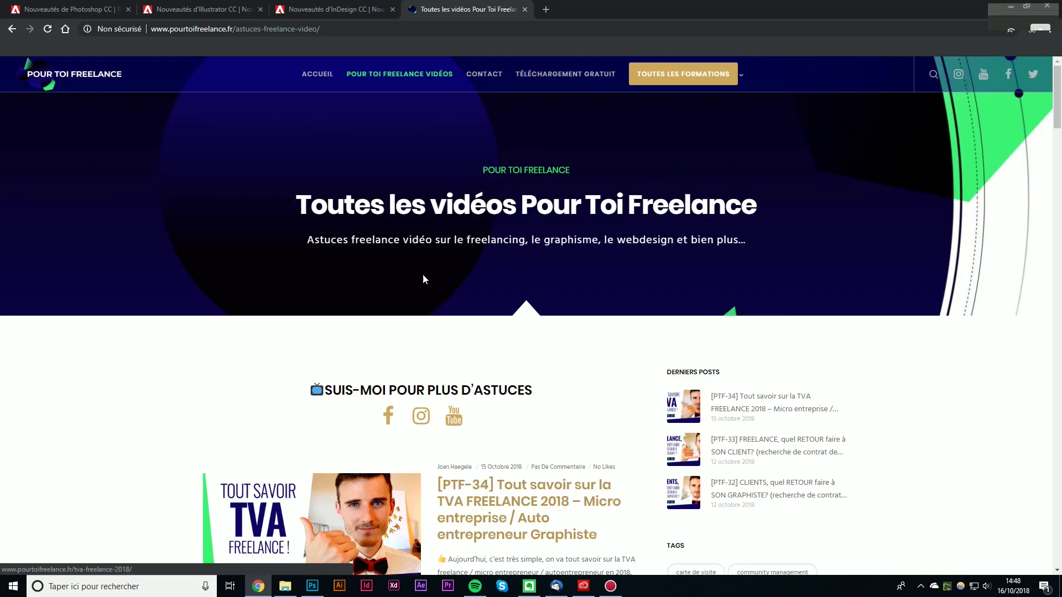
pyautogui.click(310, 74)
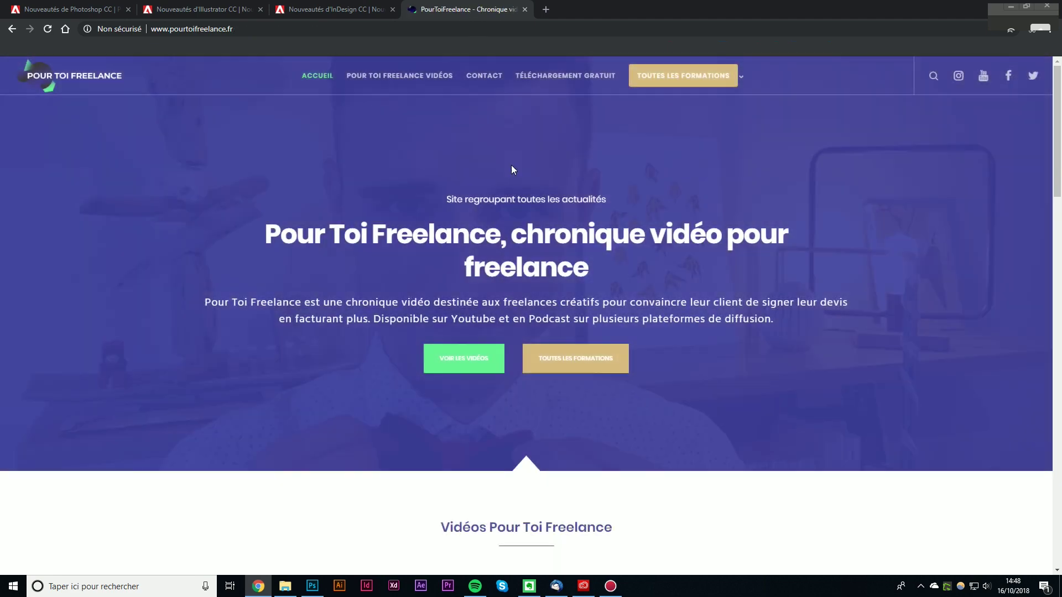
pyautogui.scroll(-5, 692, 206)
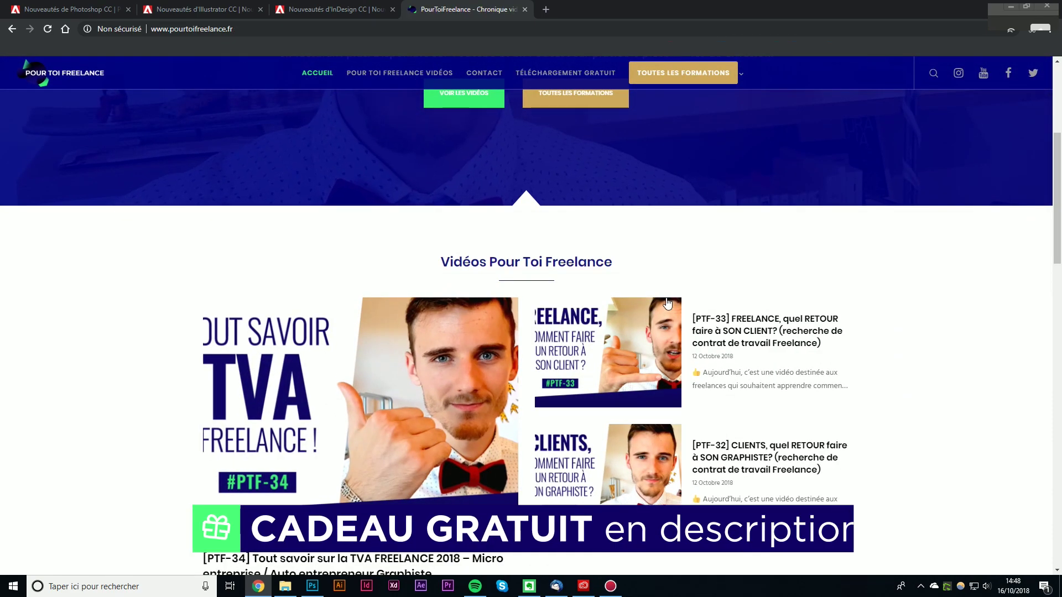
pyautogui.scroll(5, 665, 256)
pyautogui.click(603, 77)
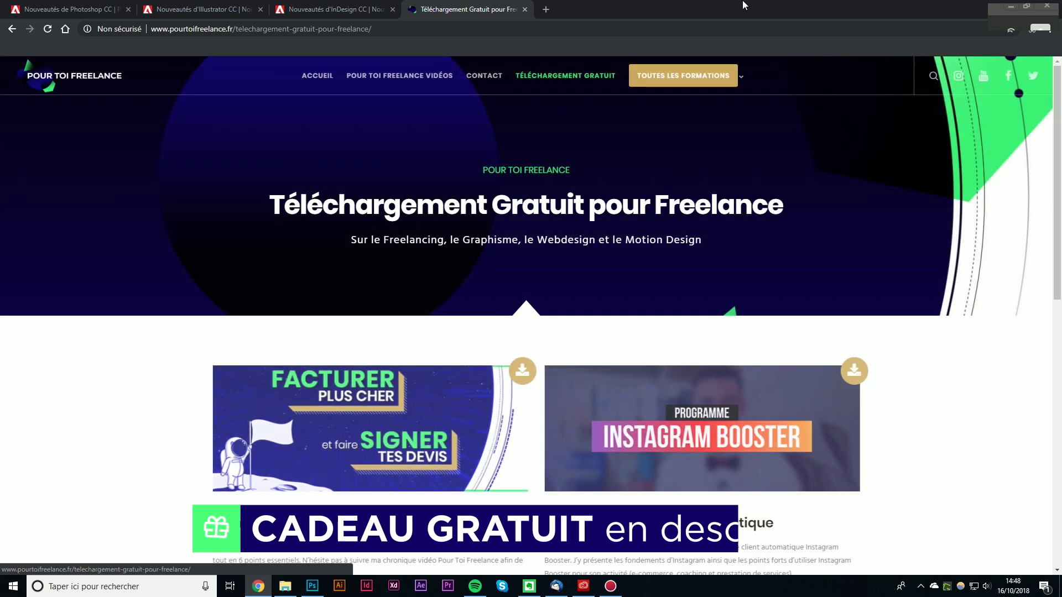
pyautogui.click(701, 83)
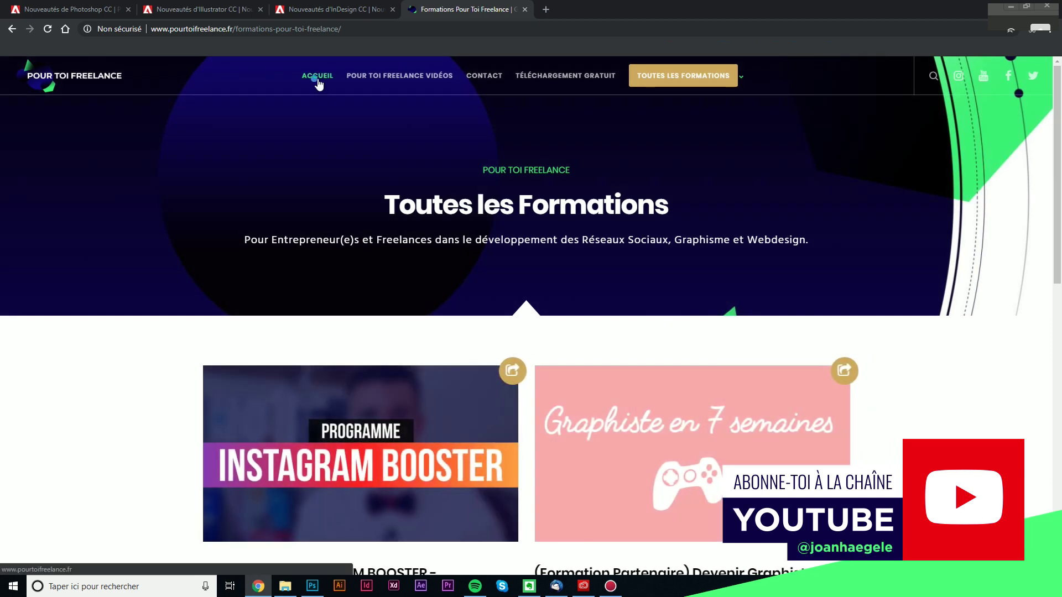
pyautogui.click(317, 81)
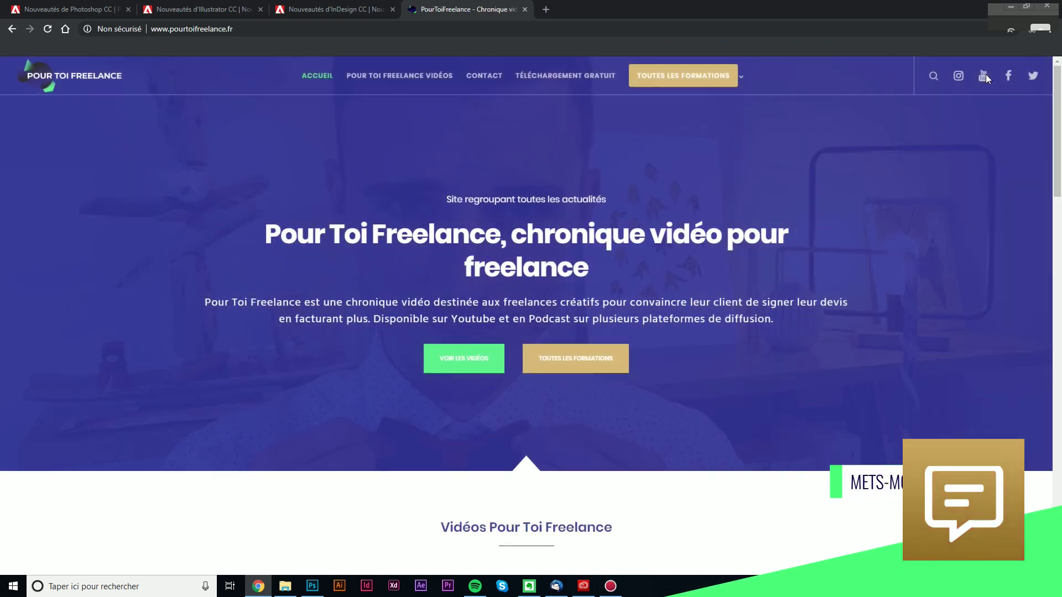